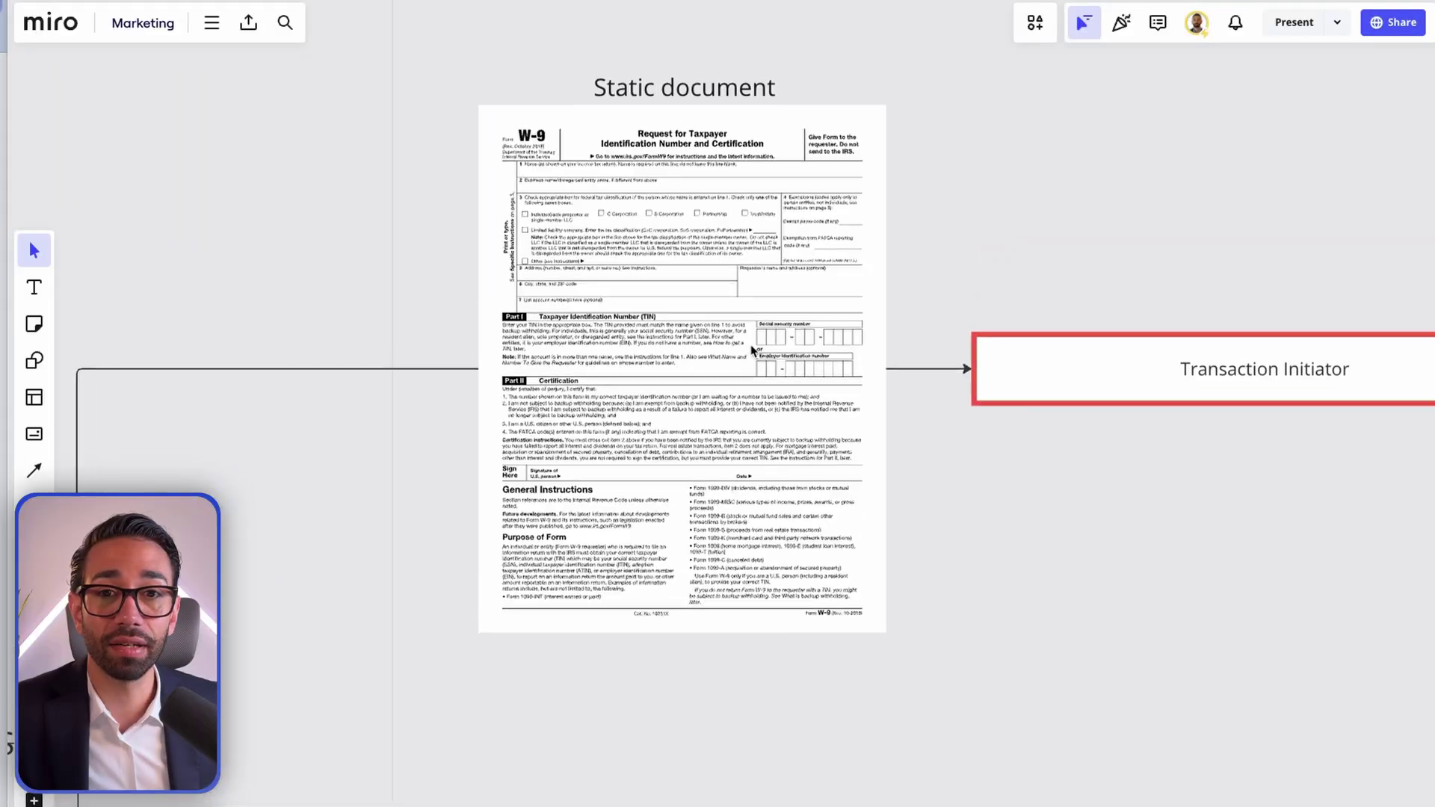
Step: Scroll past the W-9 static document and select the Employment Offer template with its placeholder fields
scroll(743, 340, up, 5)
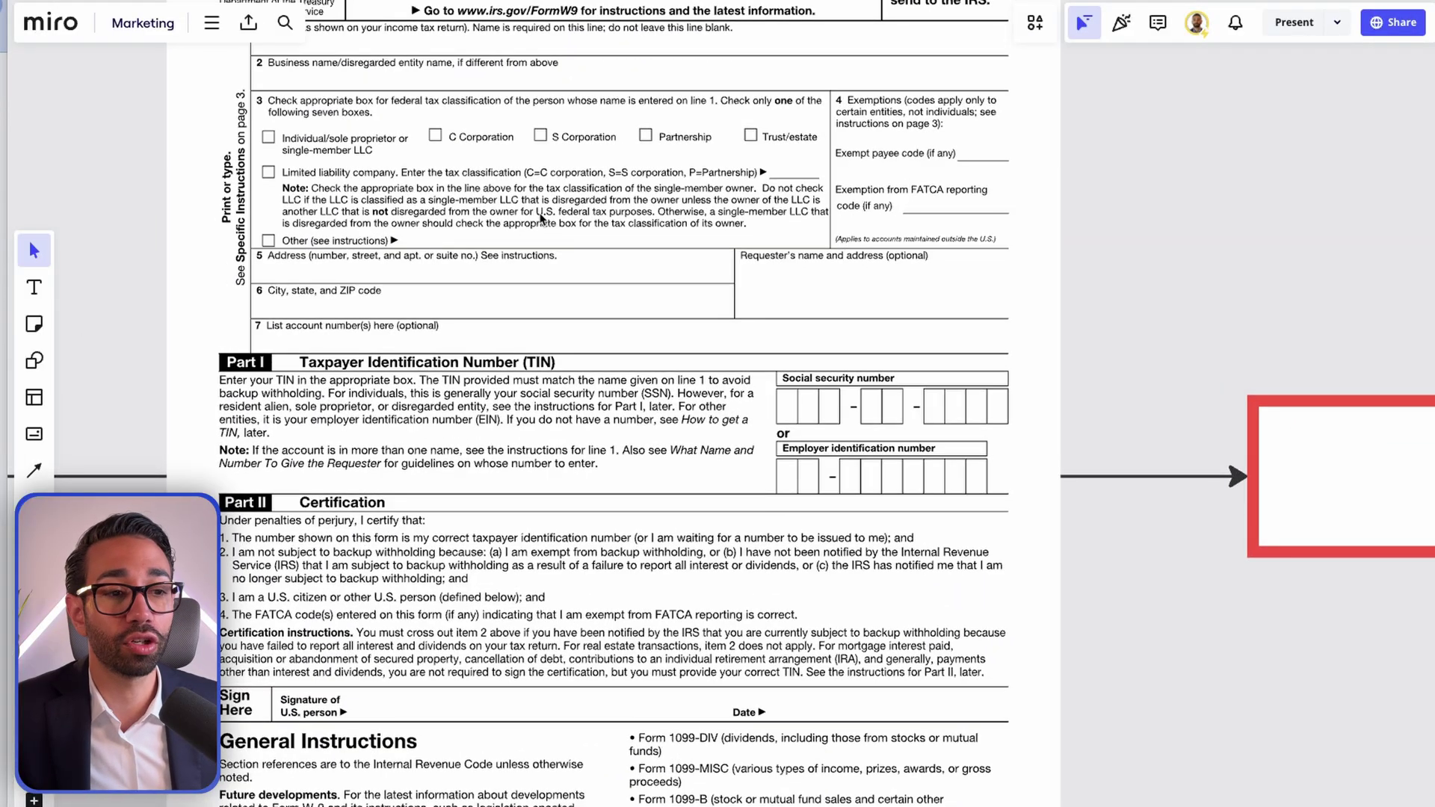
scroll(541, 219, up, 2)
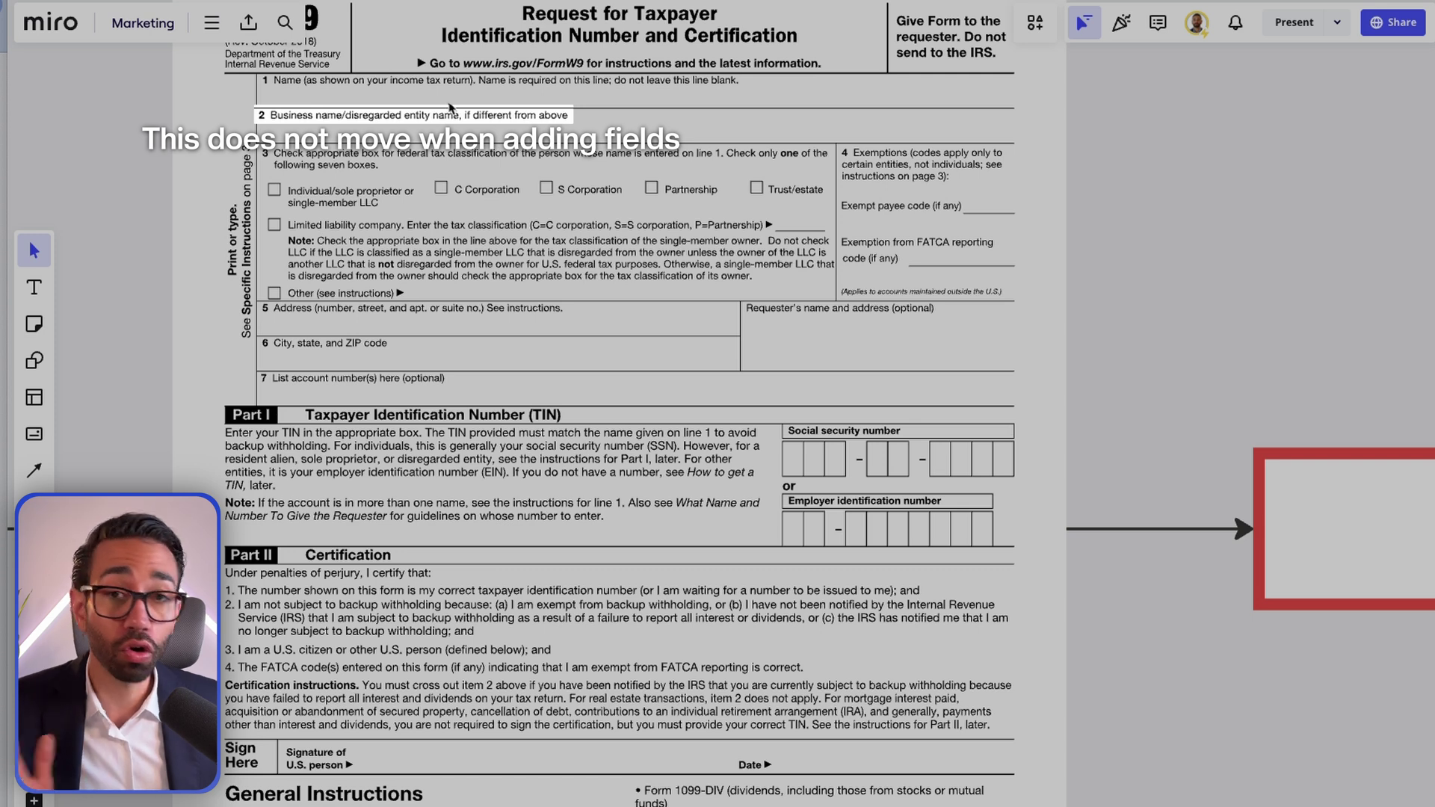
scroll(450, 107, down, 15)
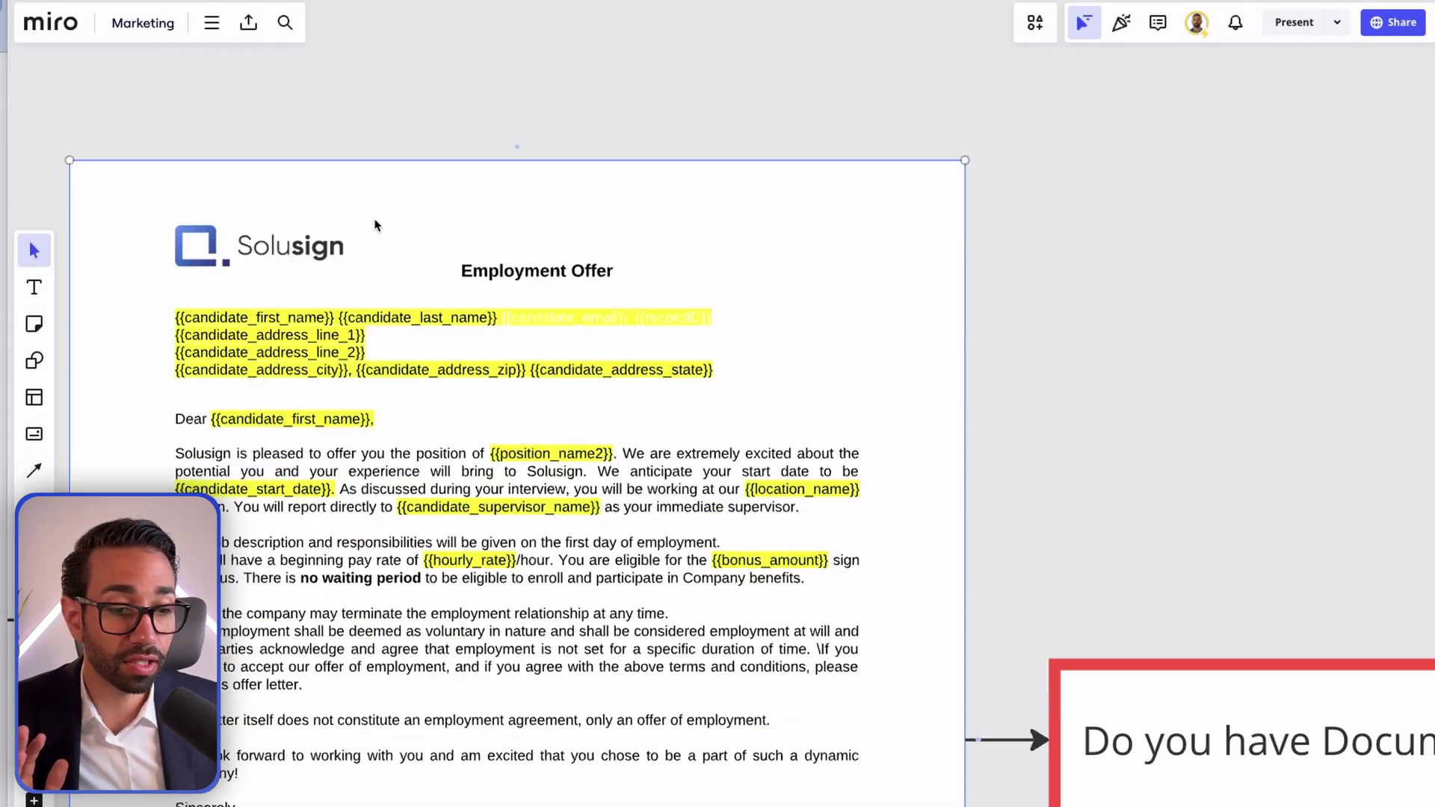
click(375, 225)
scroll(365, 298, down, 1)
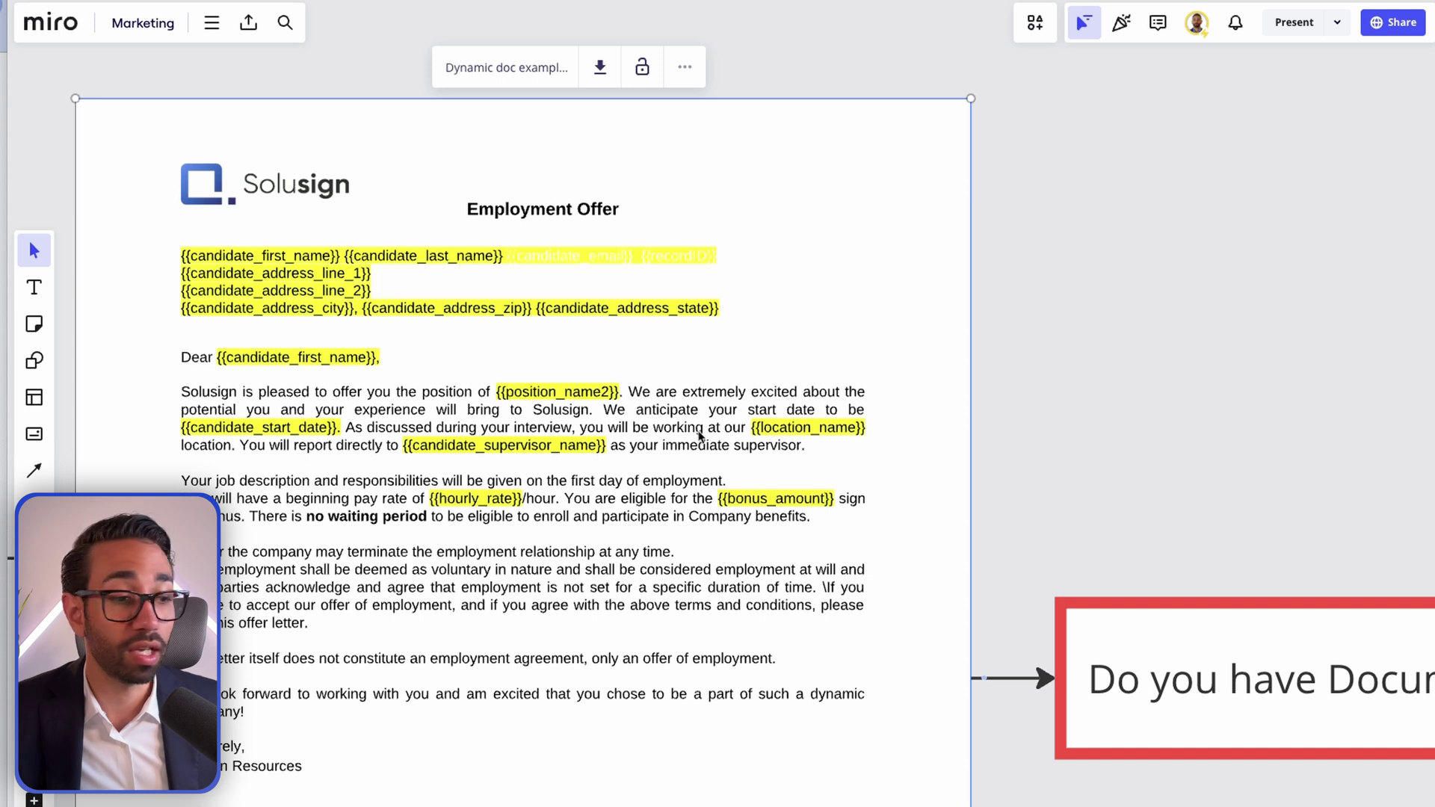
Step: Pan and zoom across the filled offer letters to the generated envelope's signature, name and date fields
scroll(673, 427, down, 5)
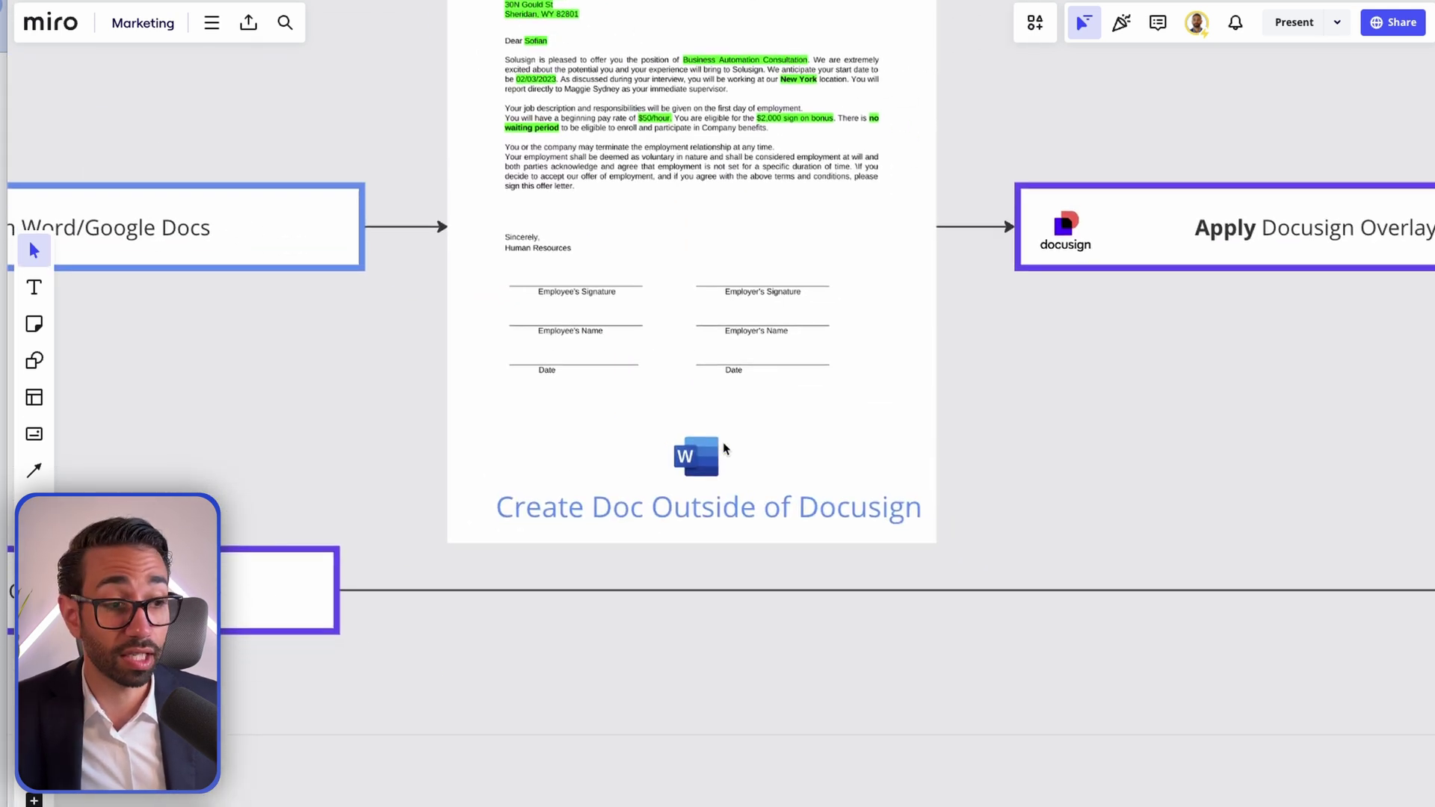
scroll(723, 442, right, 10)
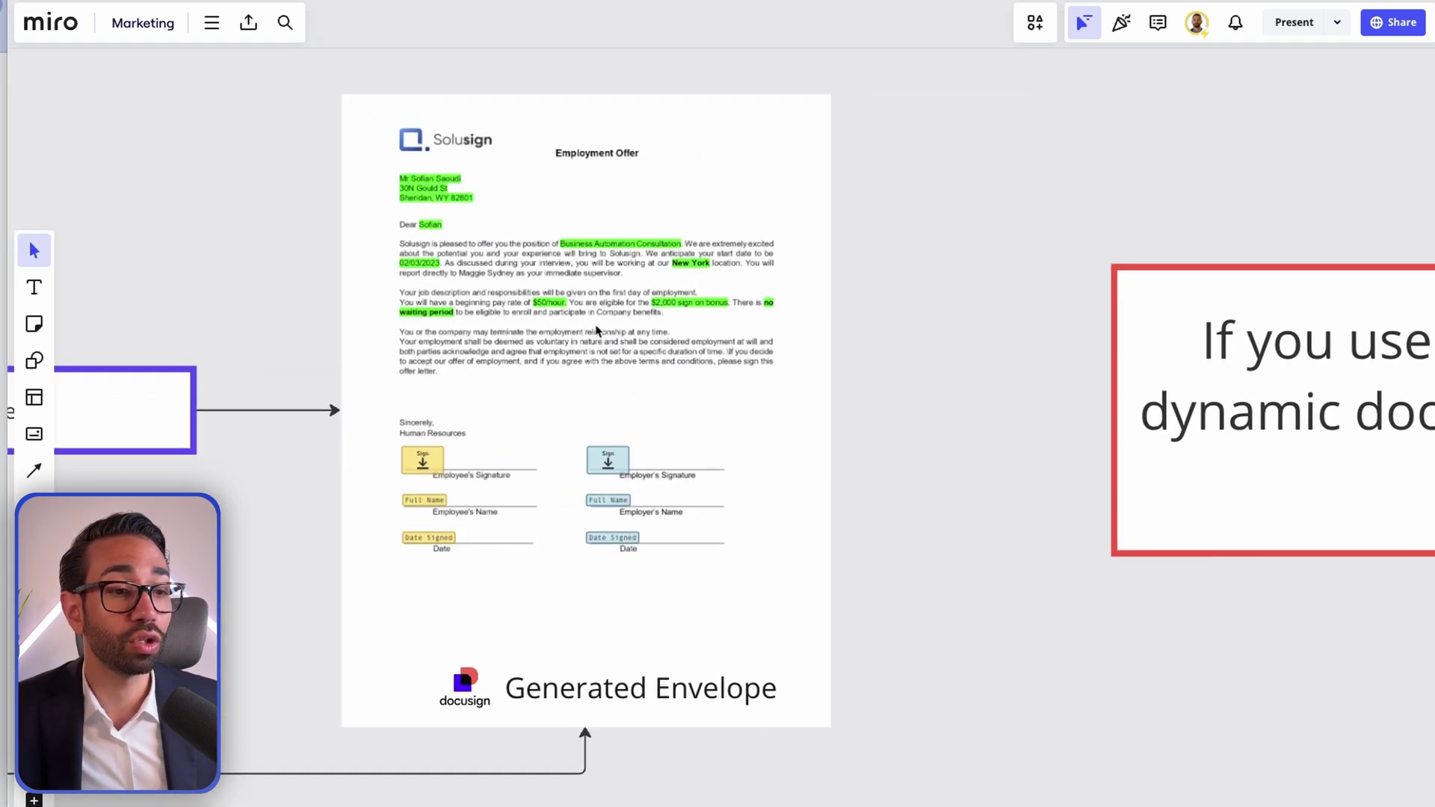
scroll(595, 330, right, 10)
scroll(478, 333, up, 5)
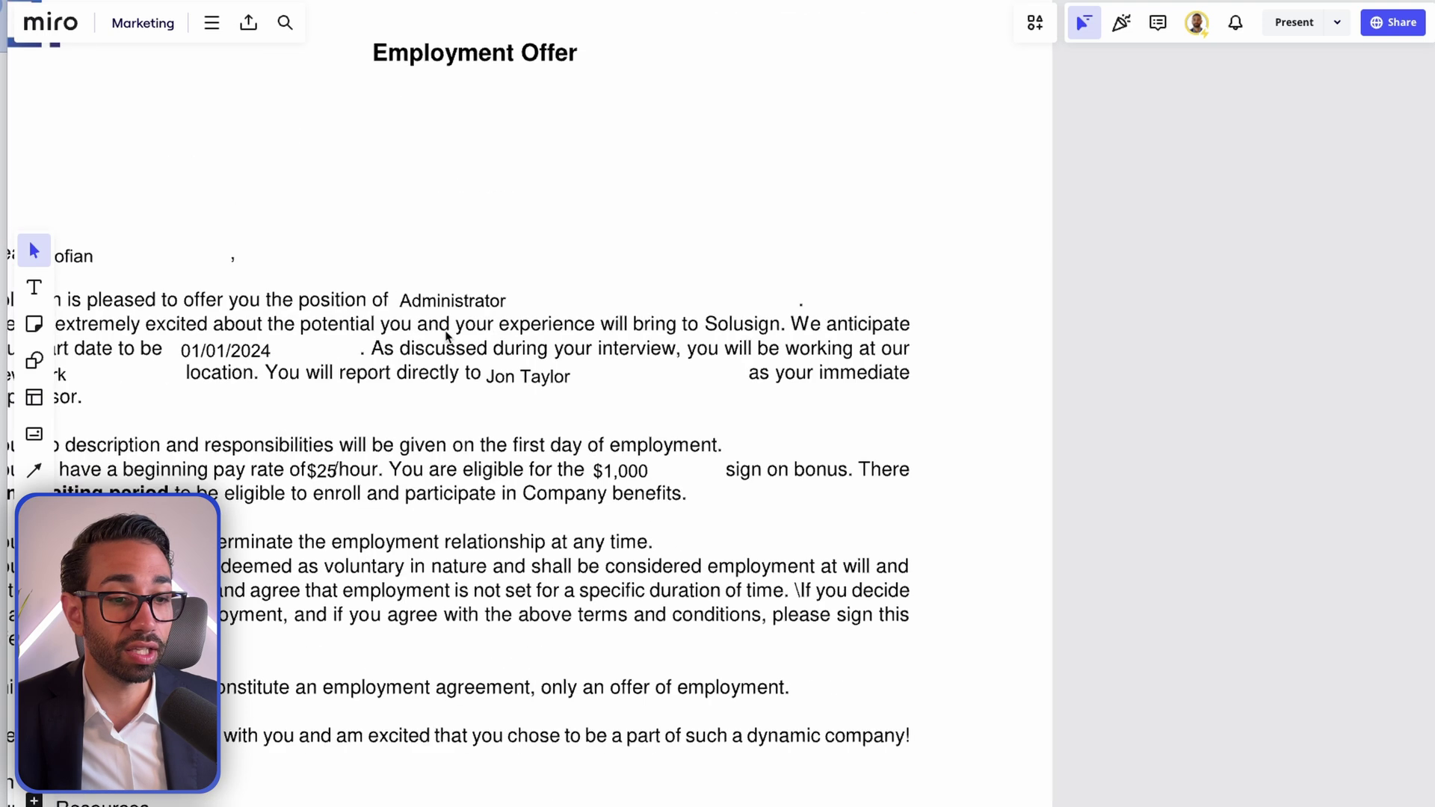
scroll(447, 337, left, 5)
scroll(441, 336, up, 1)
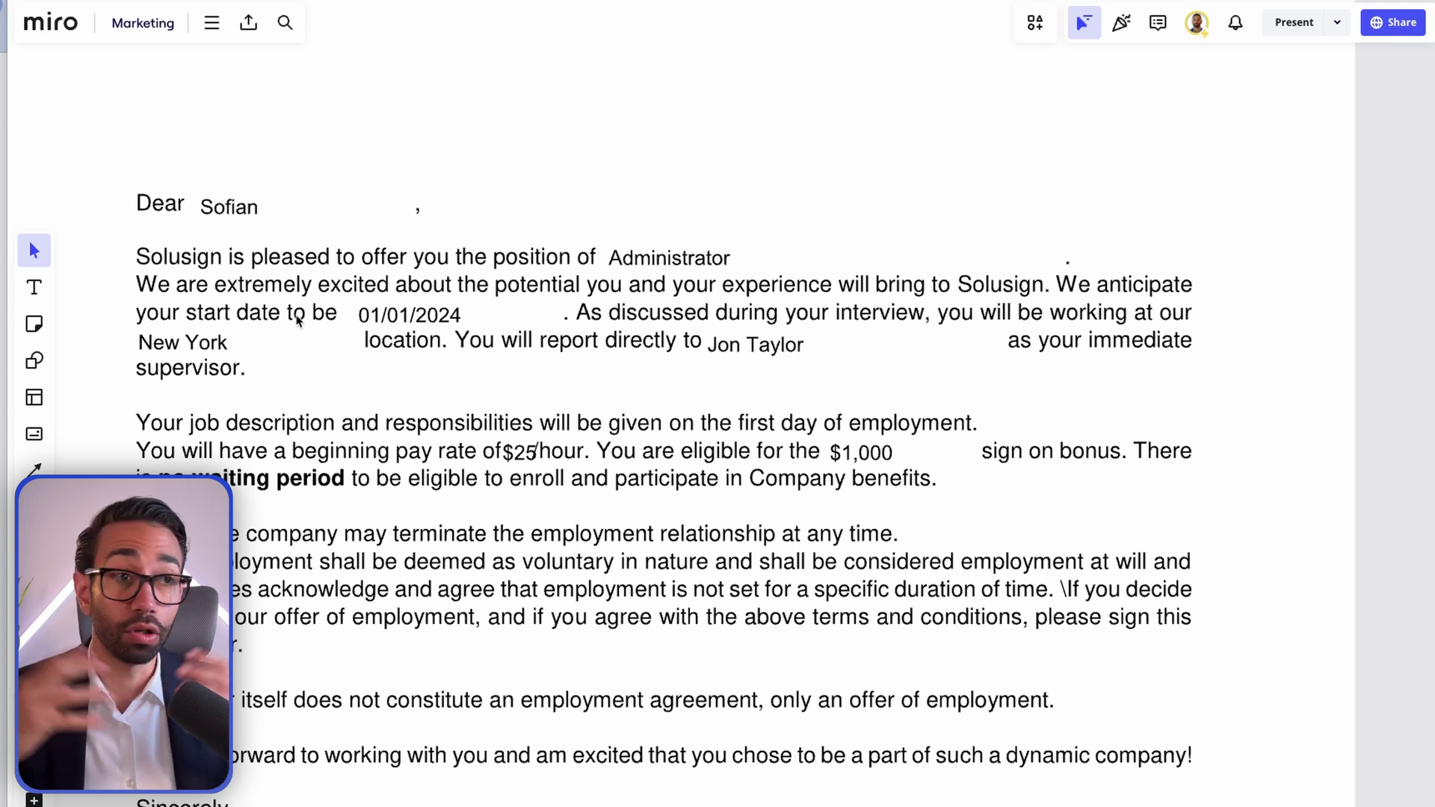
scroll(398, 370, down, 5)
scroll(398, 369, down, 3)
scroll(598, 373, left, 3)
scroll(1004, 271, up, 10)
scroll(665, 309, down, 3)
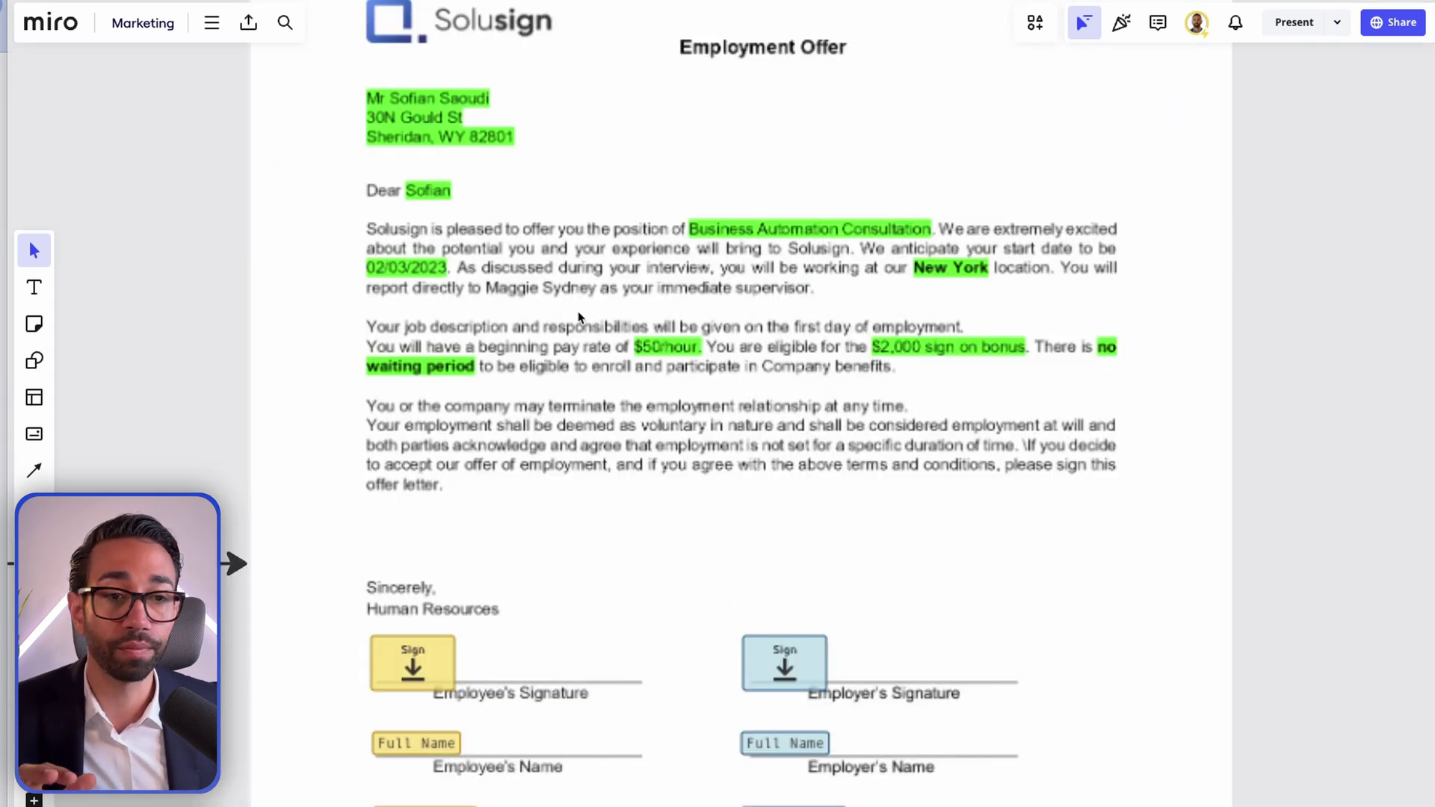
scroll(578, 318, down, 3)
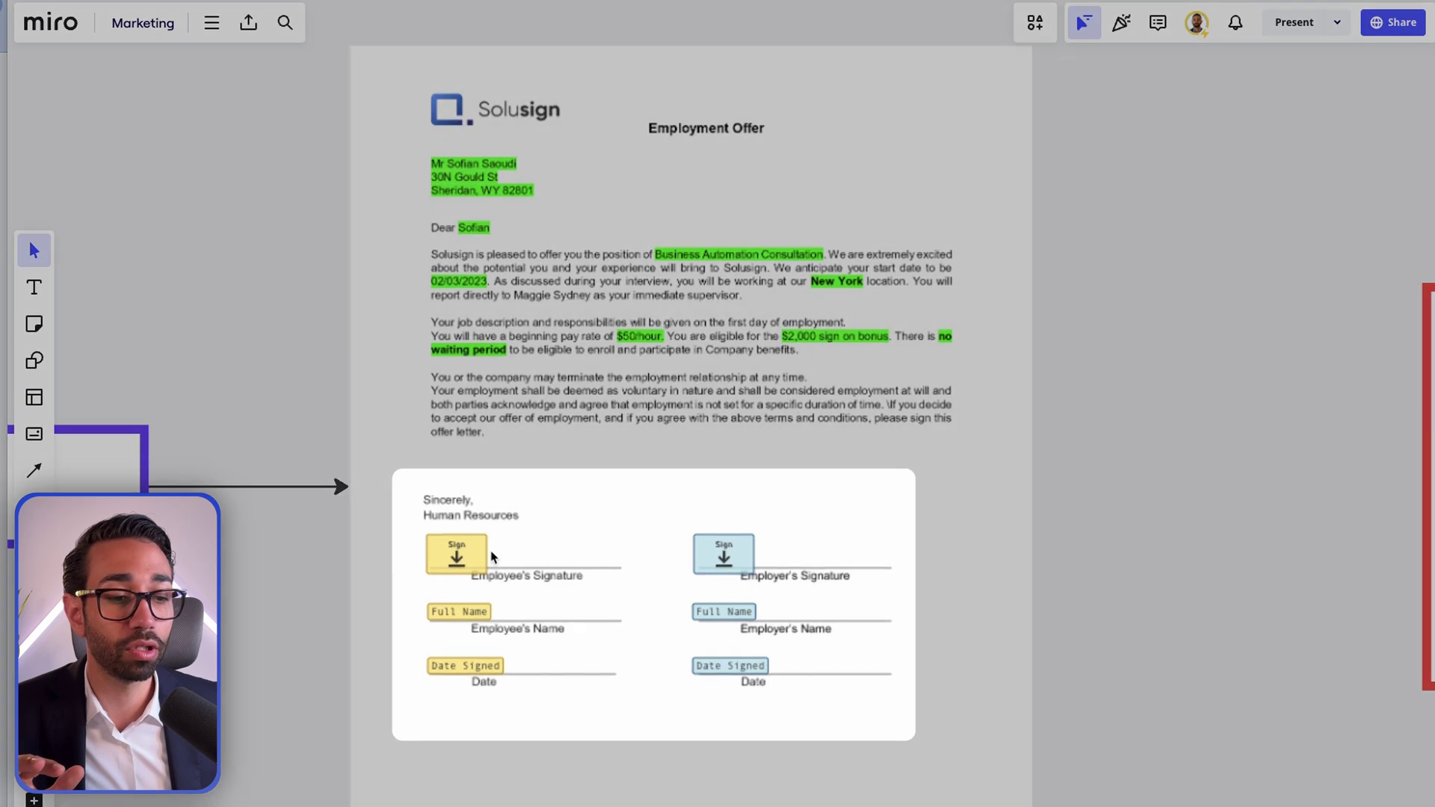
scroll(641, 401, up, 3)
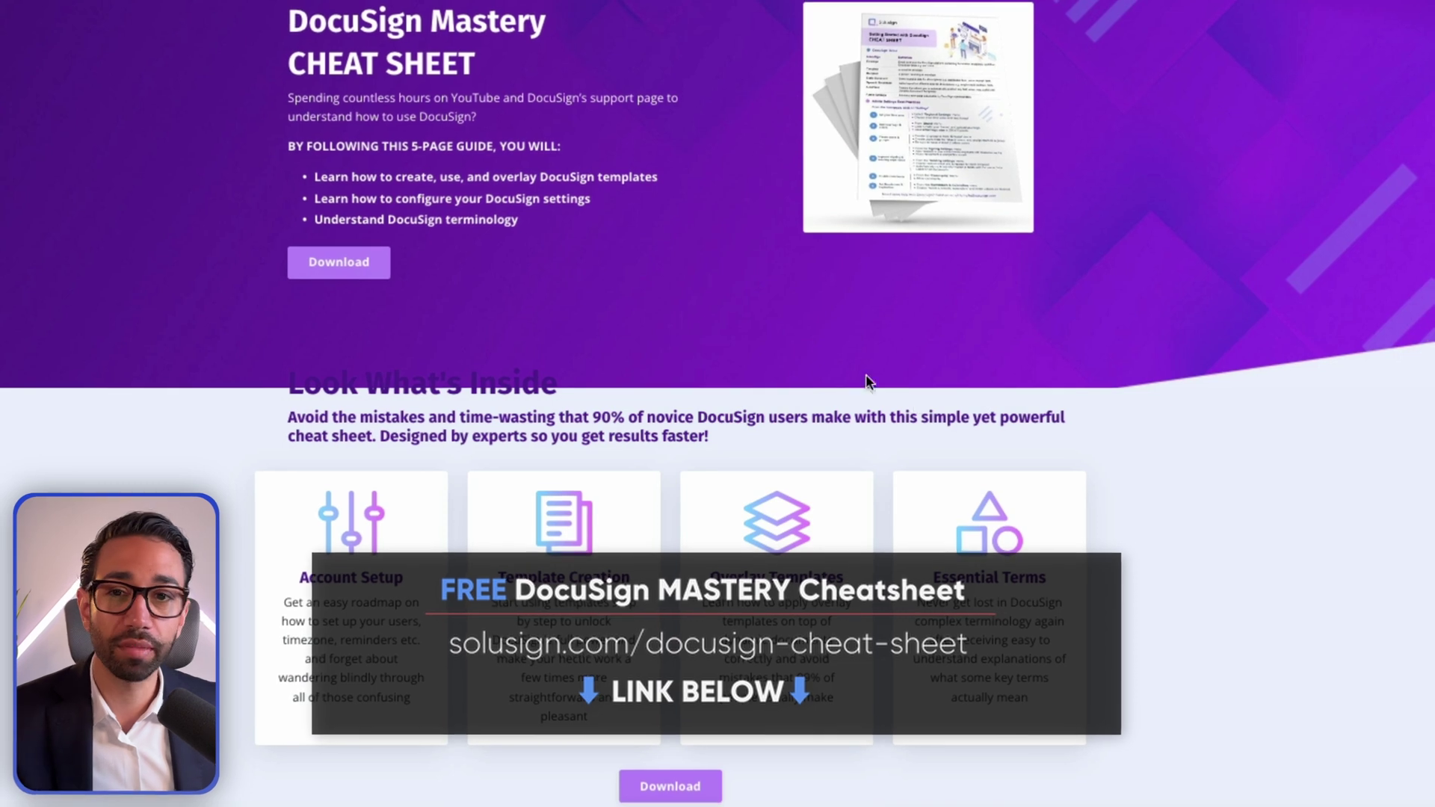
Step: Open the cheat-sheet download form and request a 'DocuSign Integration' under 'Template or Integration'
click(334, 263)
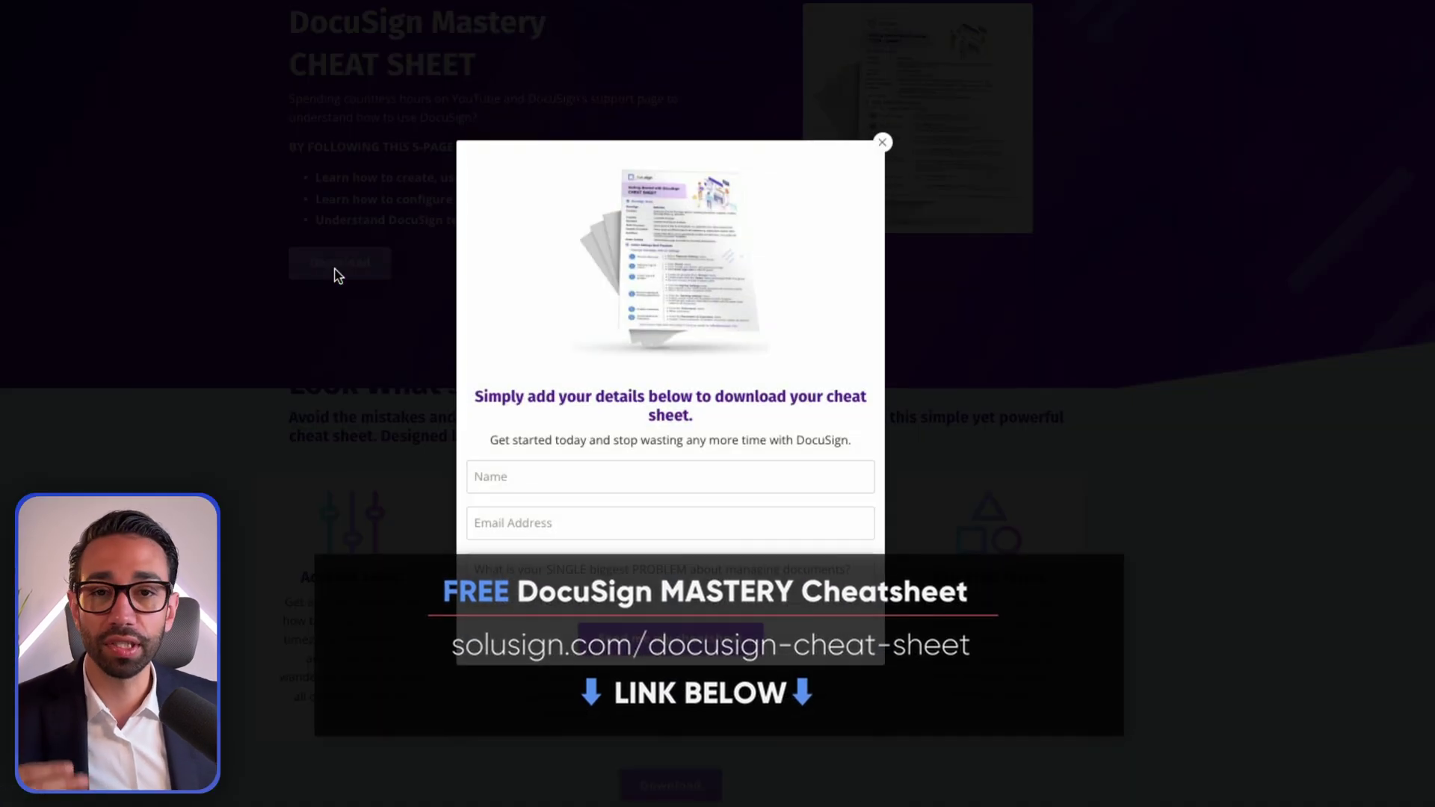
click(611, 465)
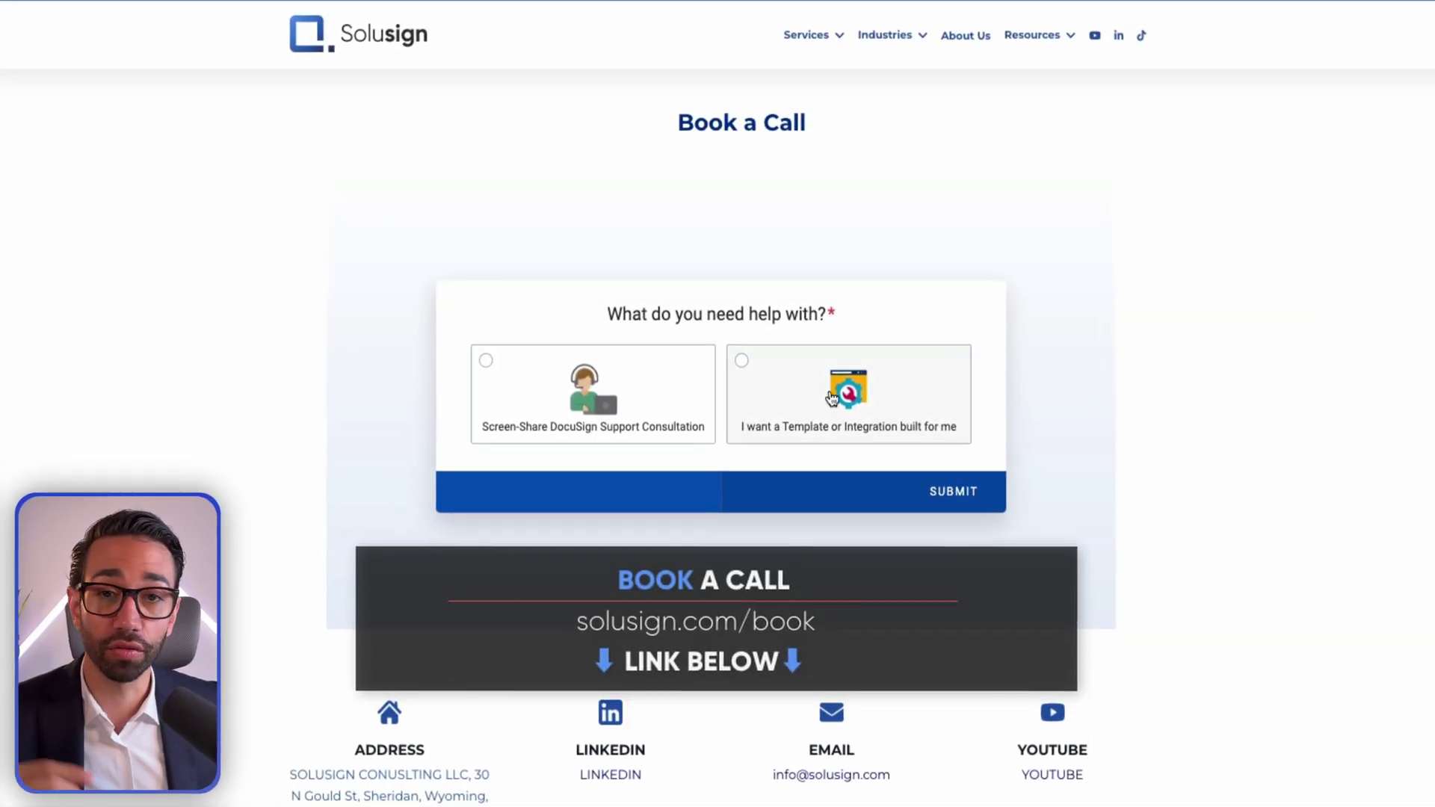
click(832, 397)
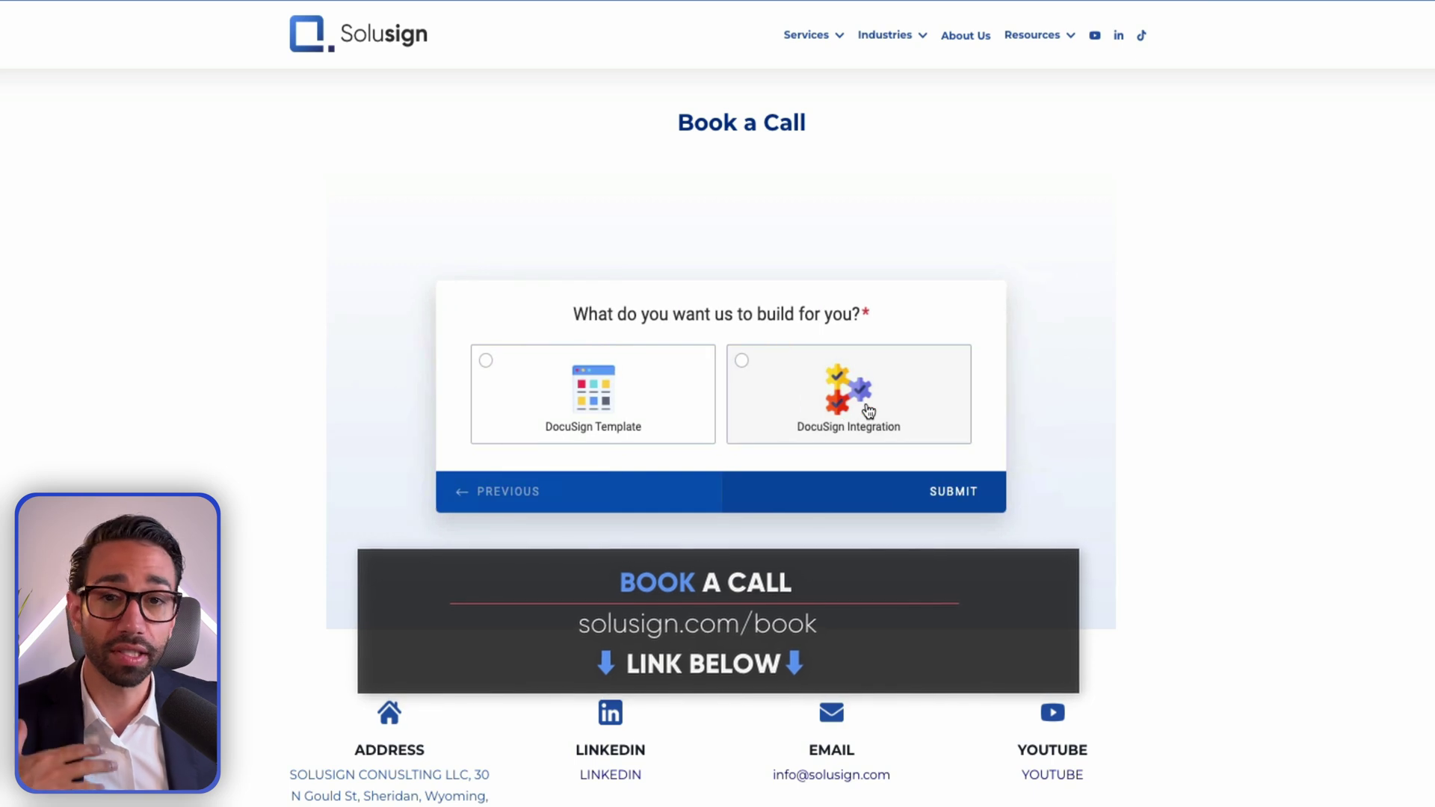
click(868, 410)
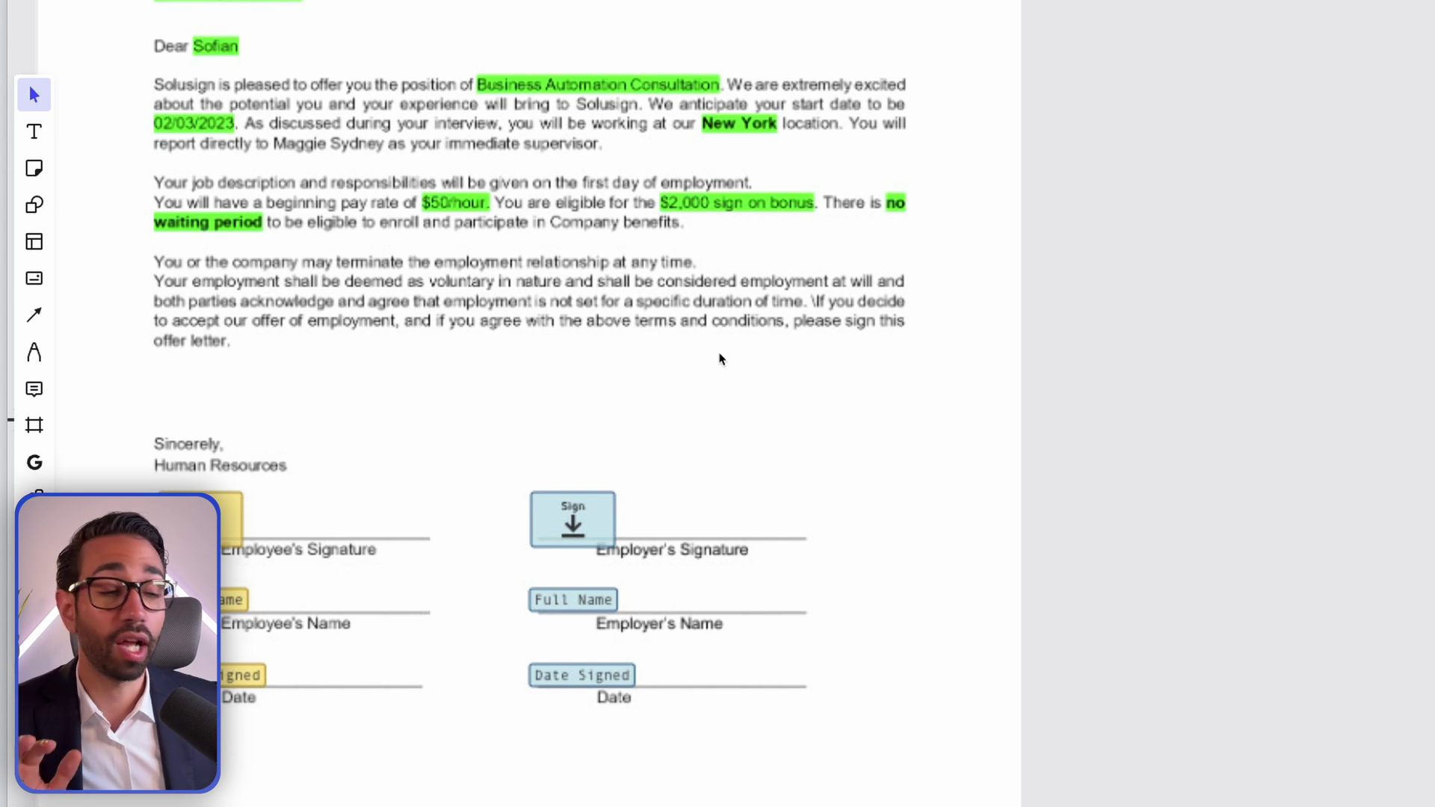
Step: Zoom out over the overlay workflow and scroll to the Static vs Dynamic template decision matrix
scroll(720, 359, down, 10)
scroll(598, 365, left, 5)
scroll(486, 370, left, 3)
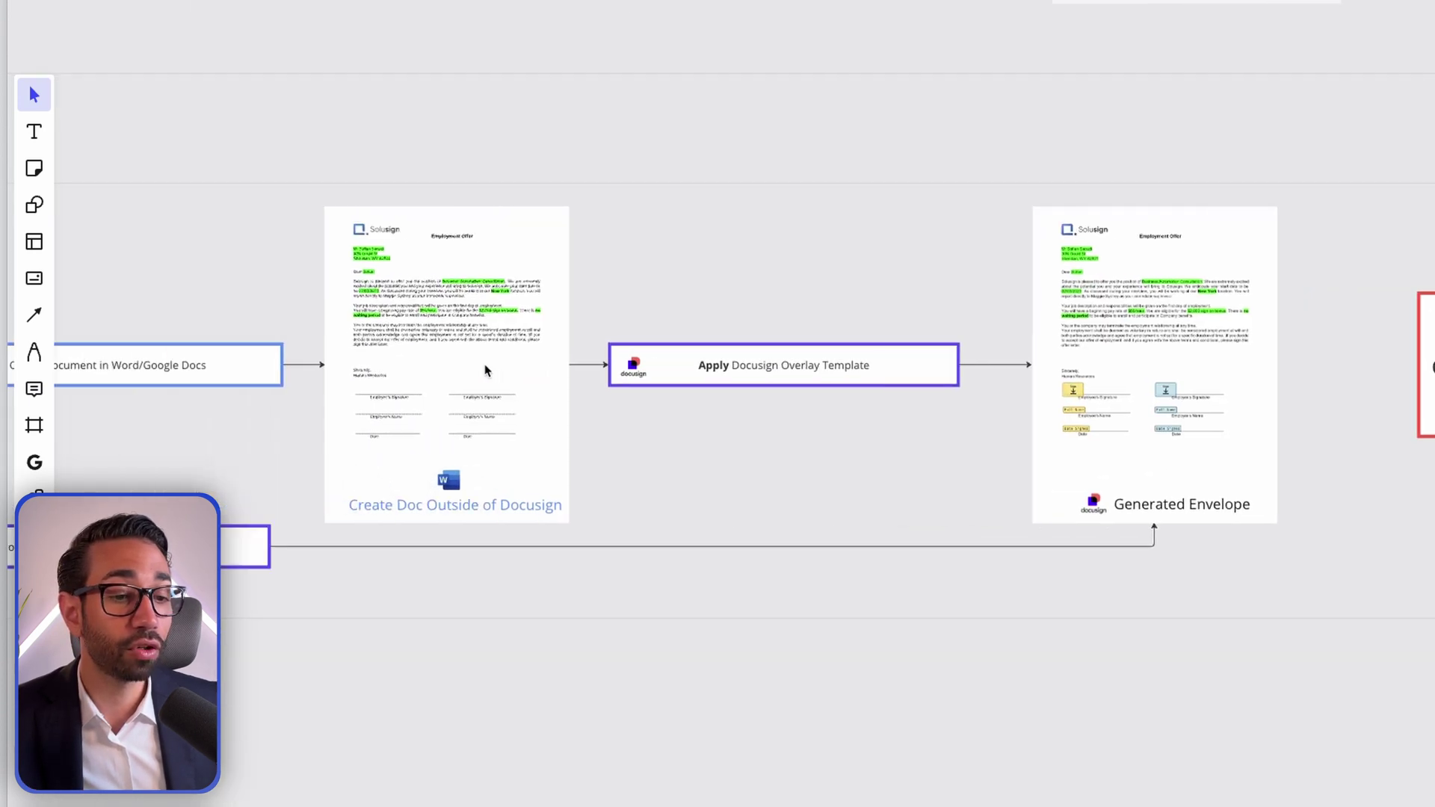
scroll(529, 375, up, 5)
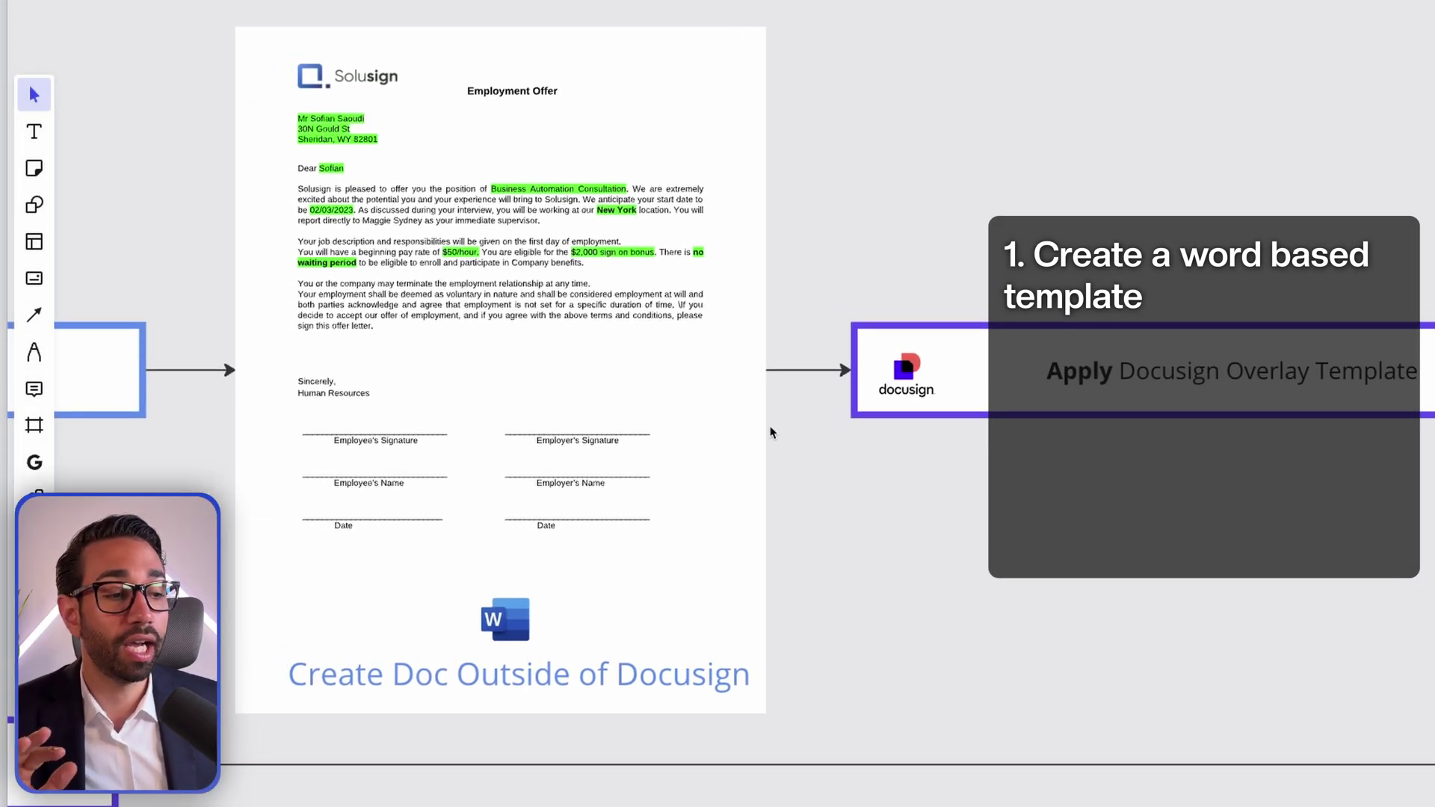
scroll(772, 432, right, 10)
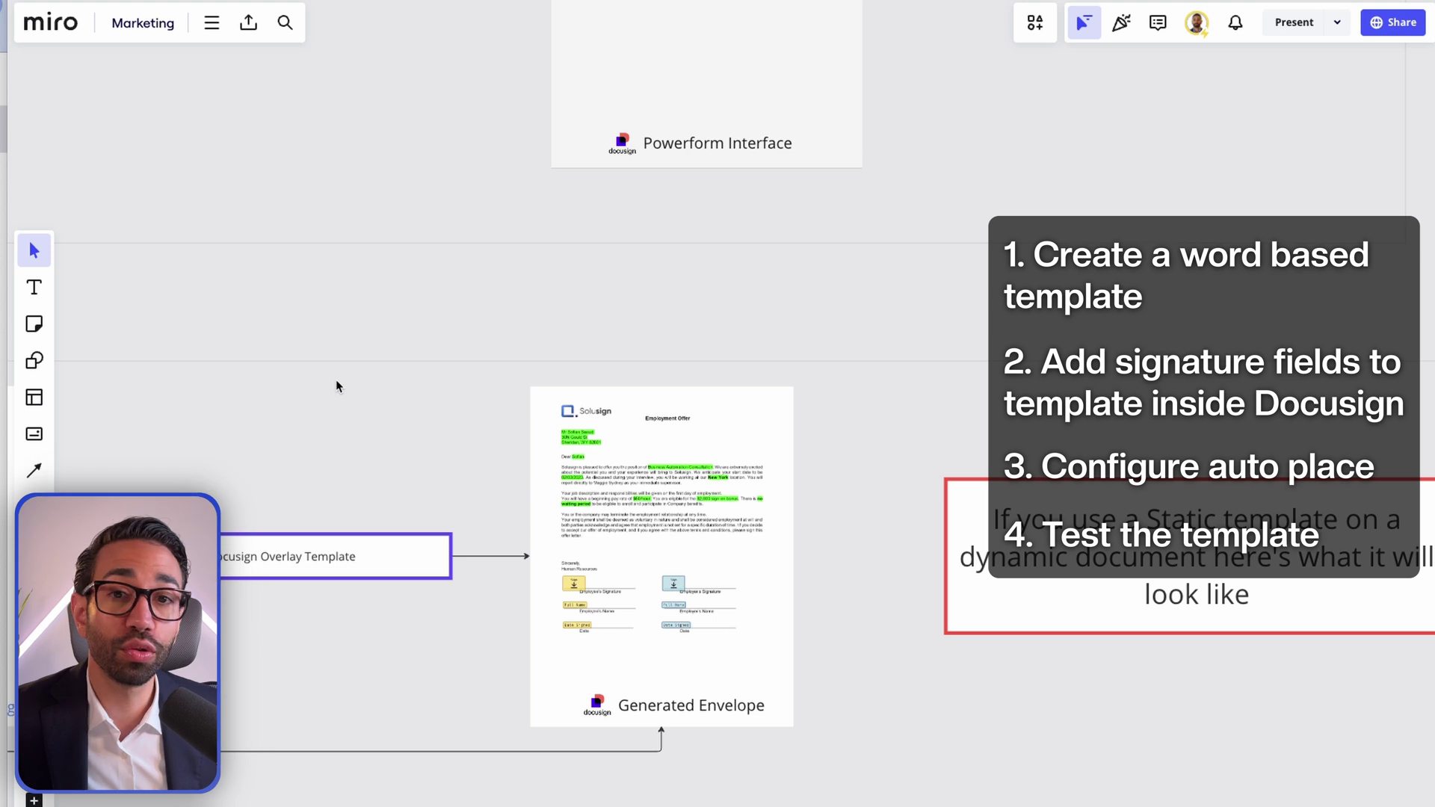
scroll(336, 382, down, 5)
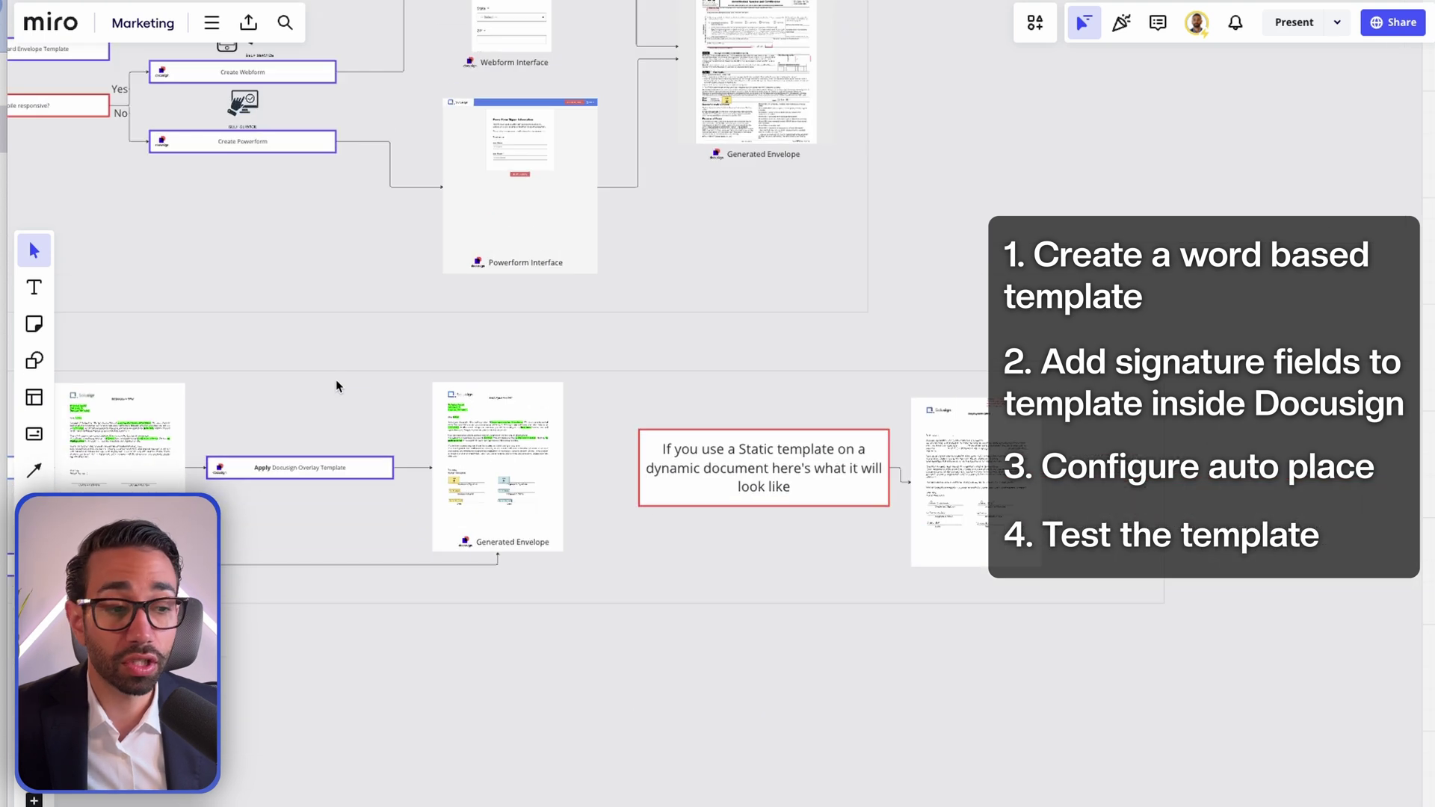
scroll(554, 390, left, 5)
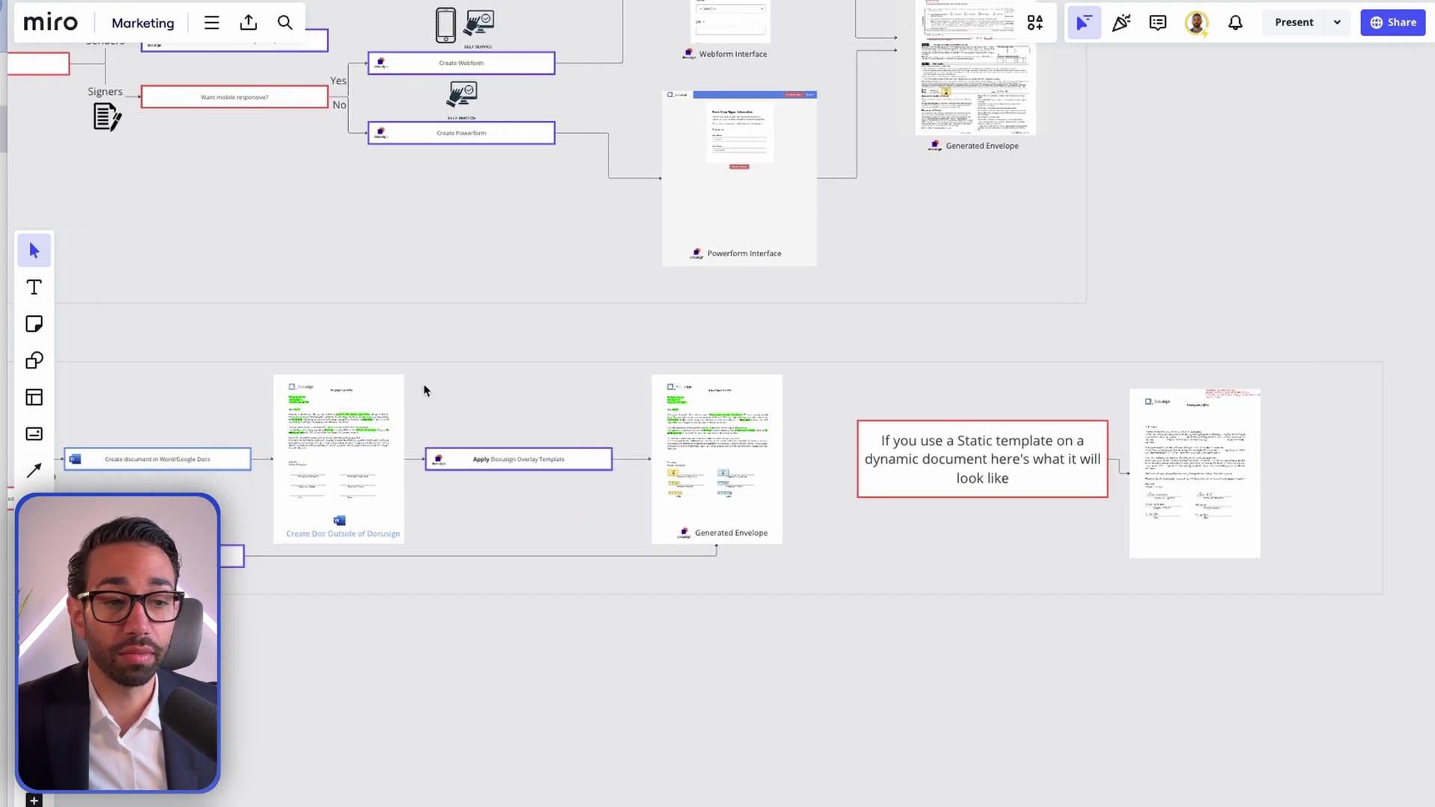
scroll(1089, 313, left, 5)
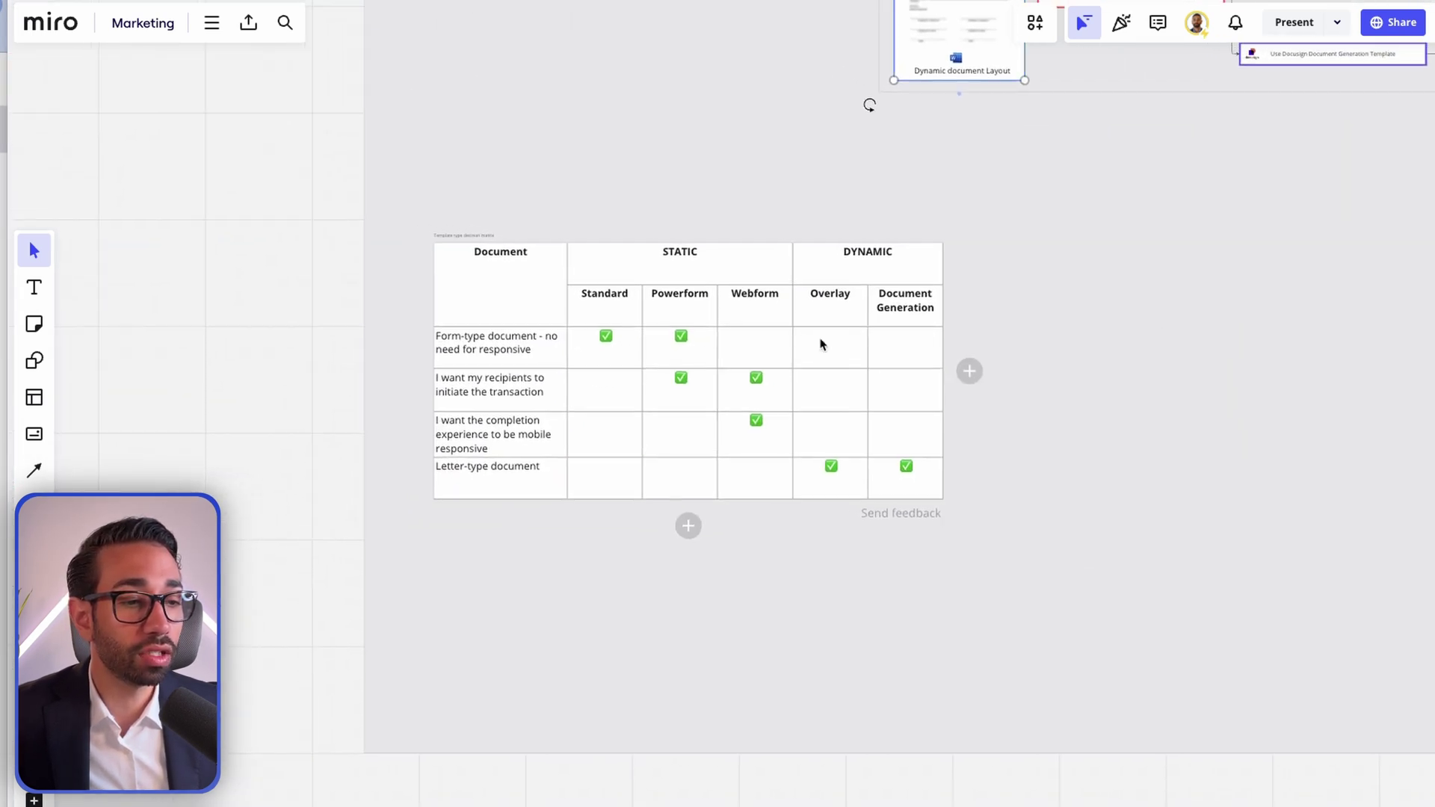
scroll(846, 349, up, 5)
scroll(796, 329, up, 1)
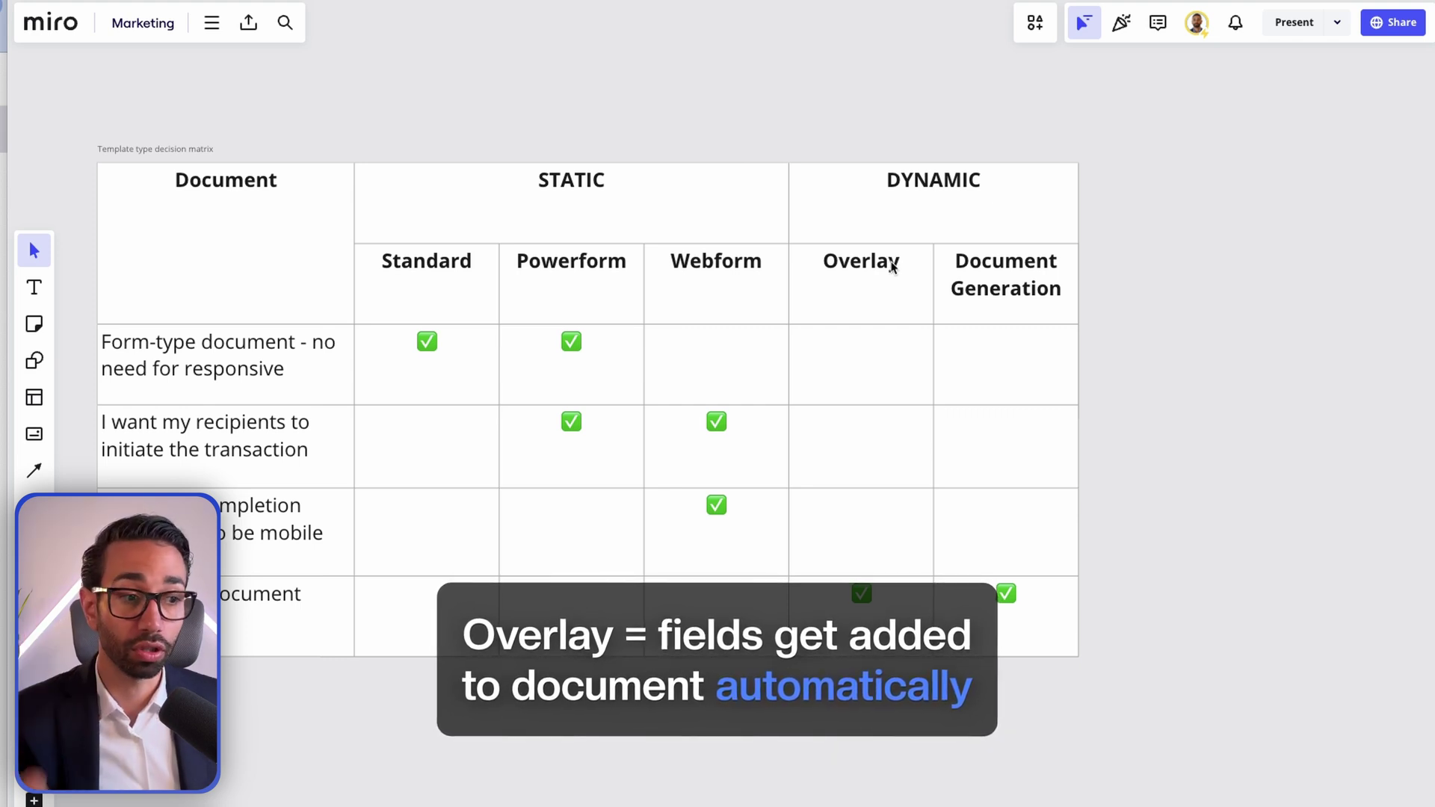
scroll(893, 266, right, 3)
scroll(936, 281, up, 2)
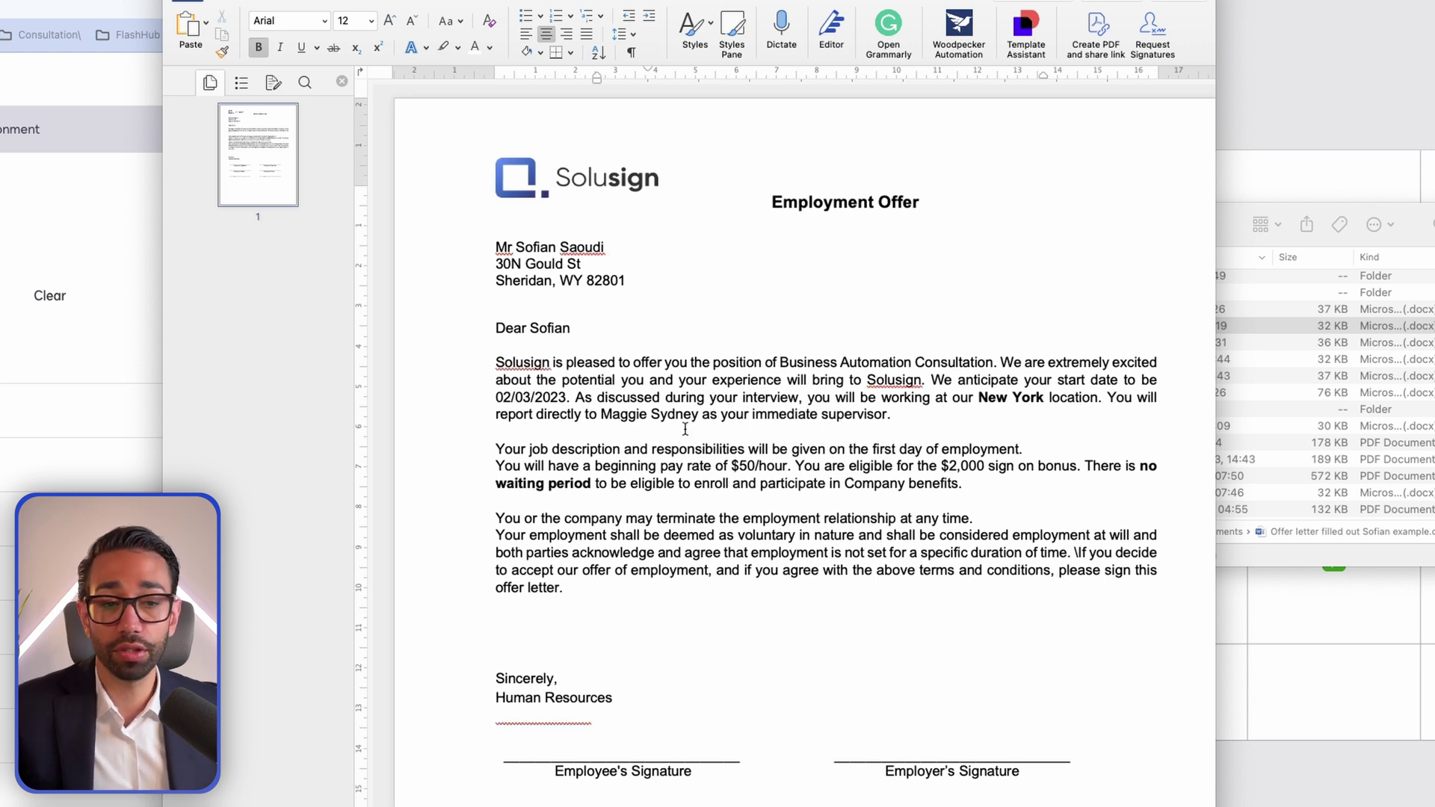
Step: Justify the offer letter body from 'Dear Sofian' through 'offer letter.'
scroll(677, 393, up, 1)
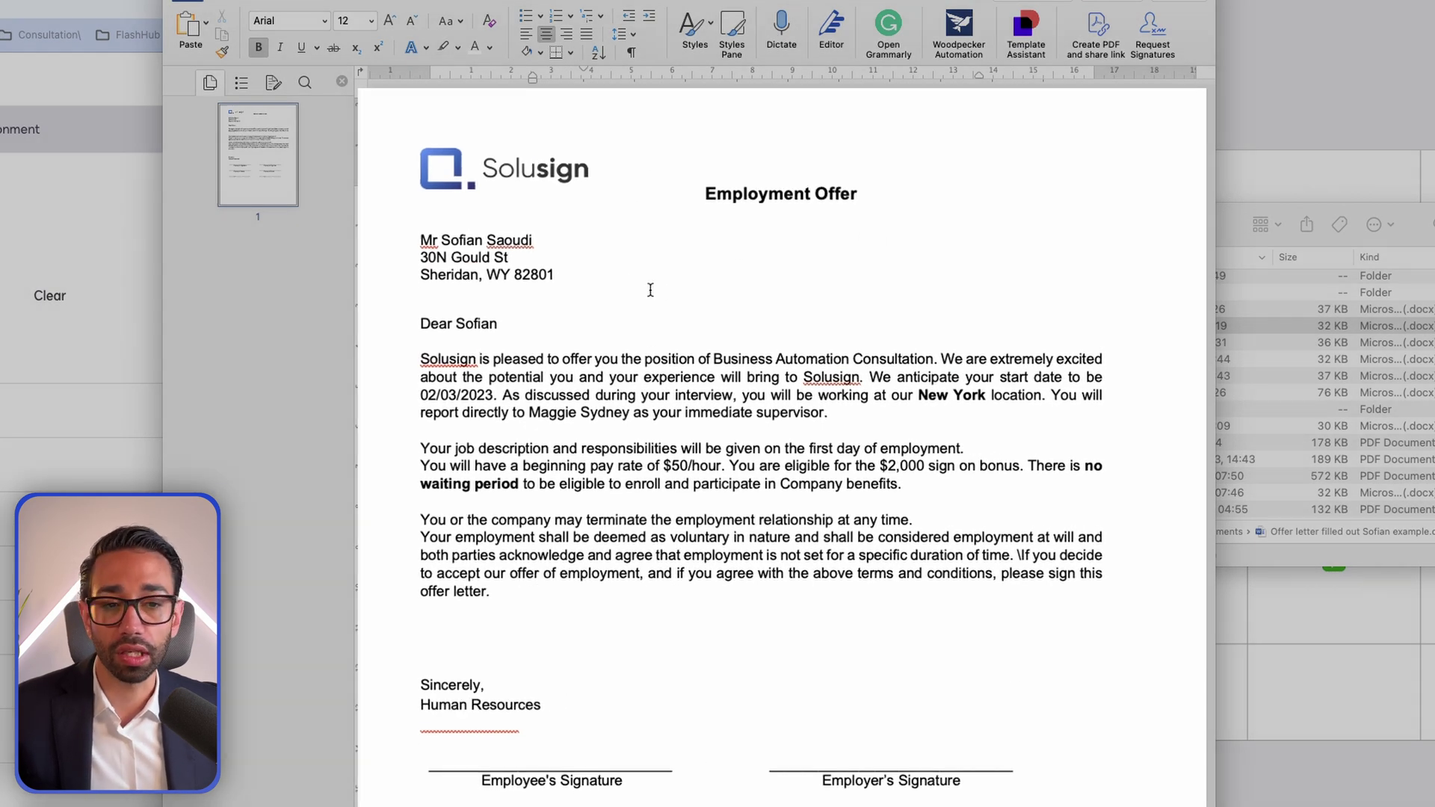
click(623, 277)
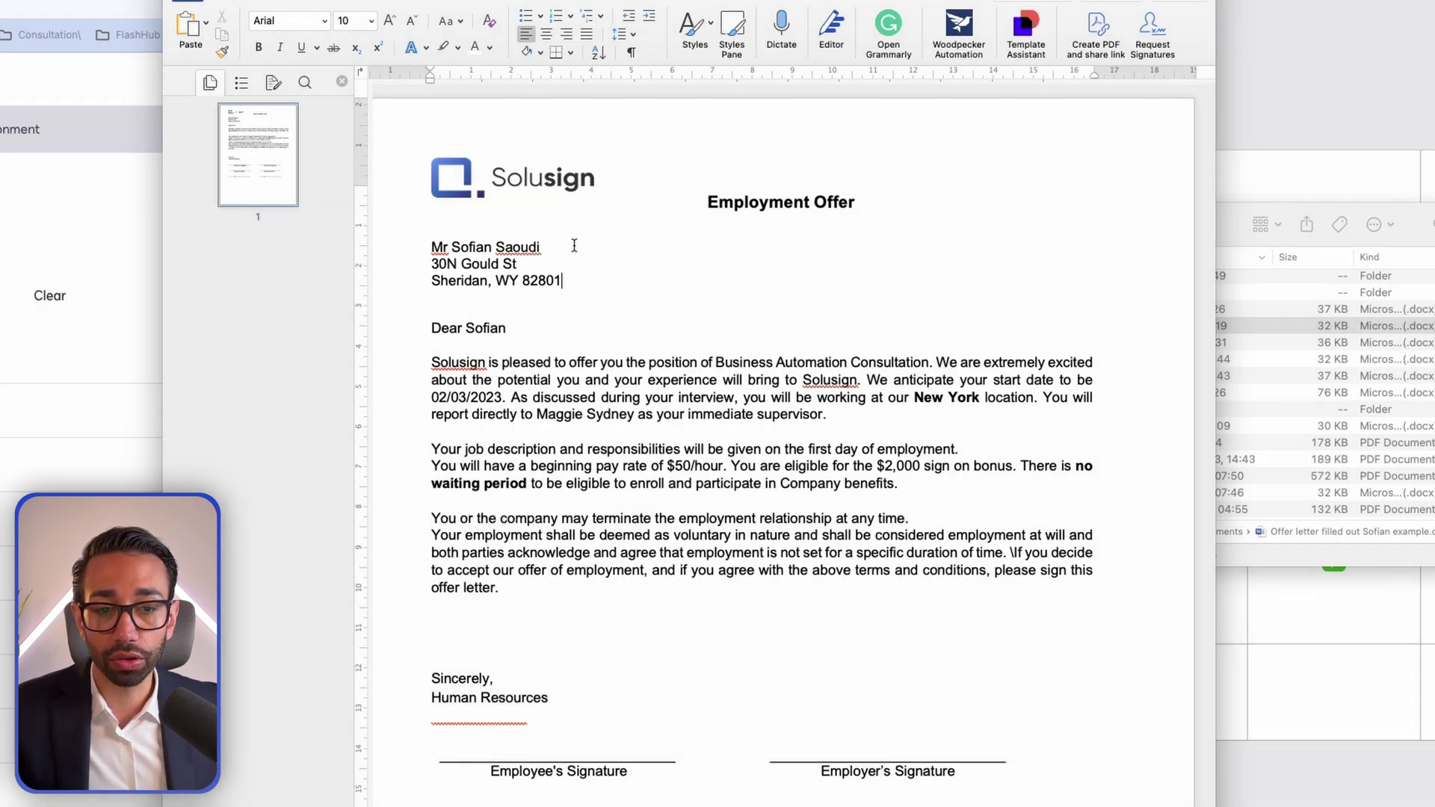
double_click(436, 248)
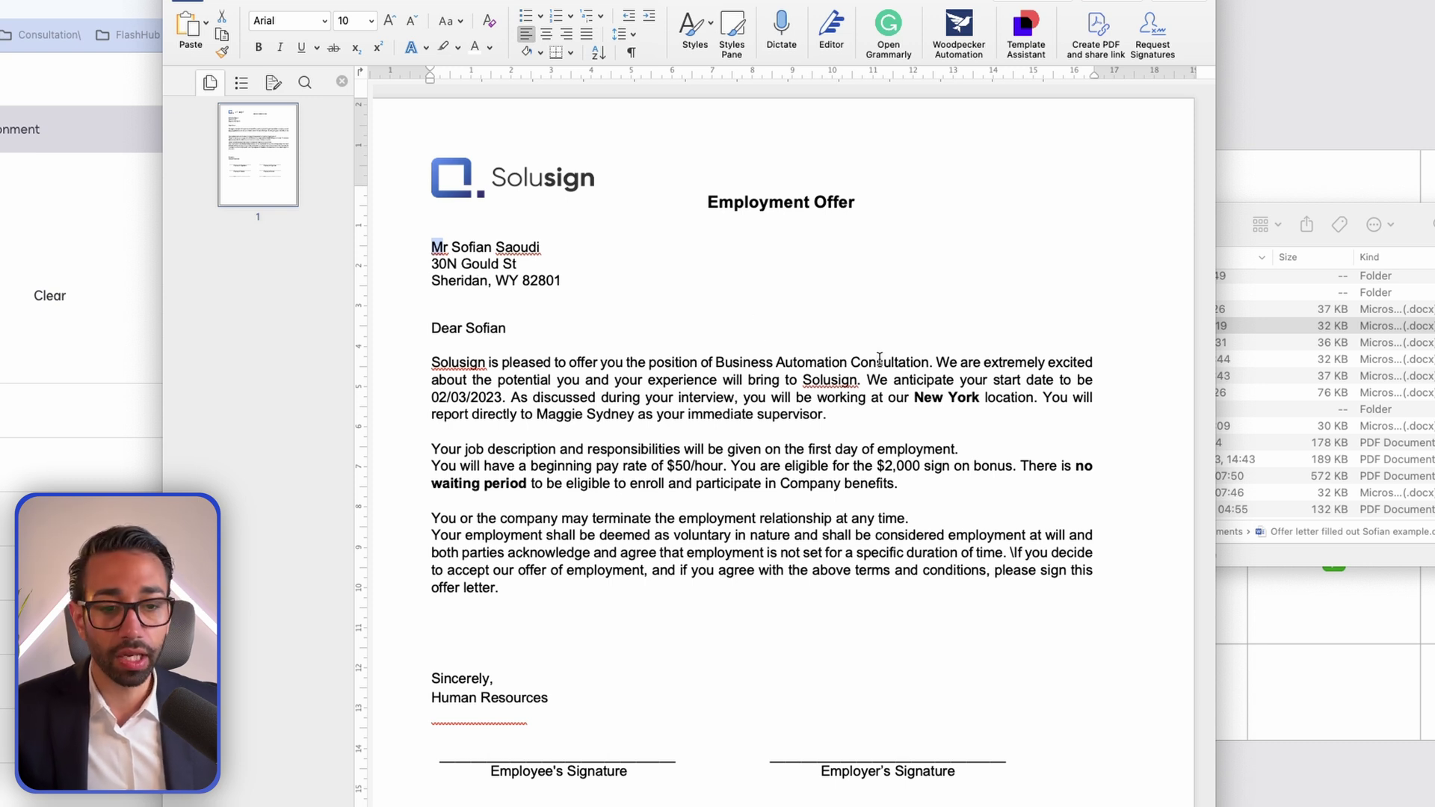
drag(432, 328, 1006, 604)
click(1005, 604)
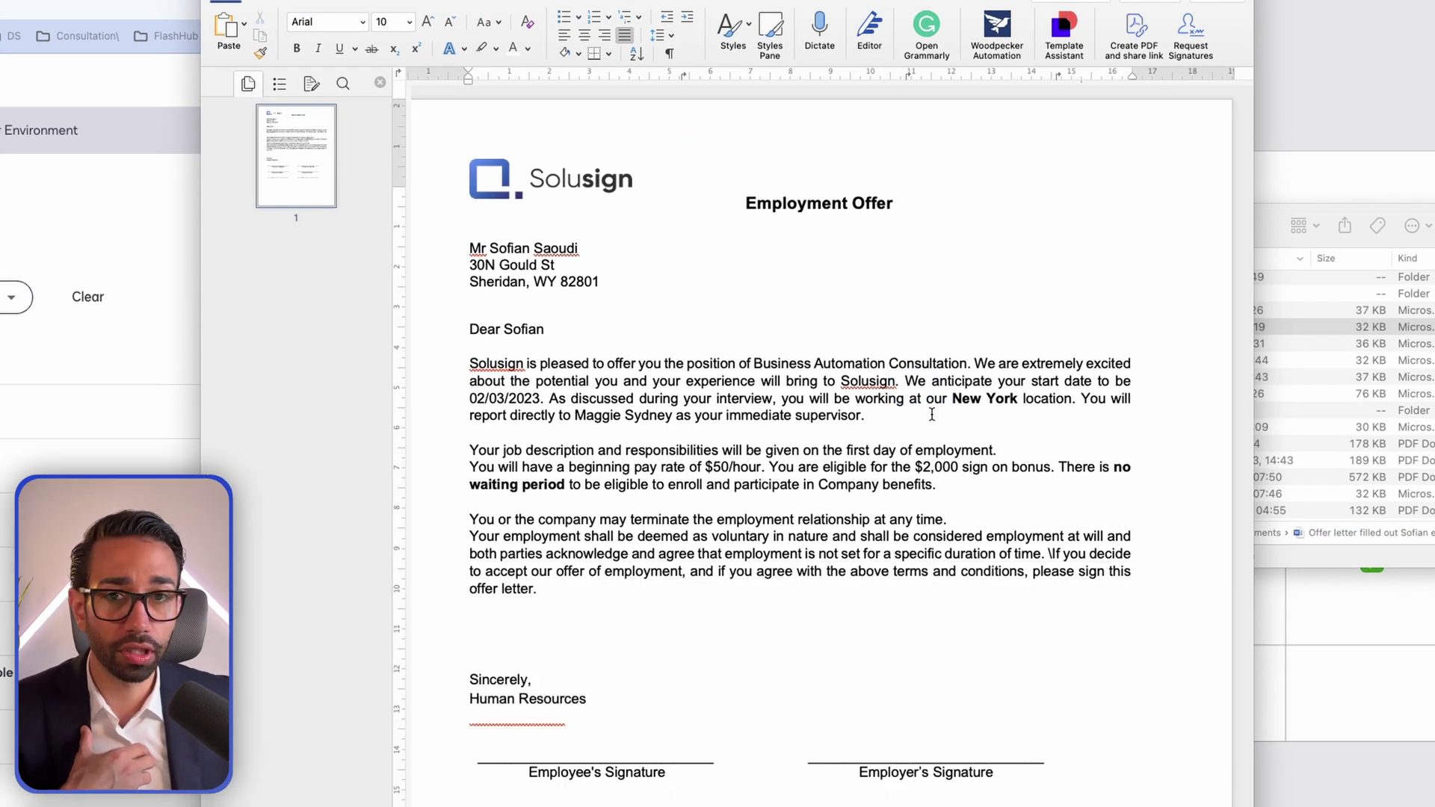
Step: Bring the DocuSign My Templates list in the Developer Environment to the front
click(669, 279)
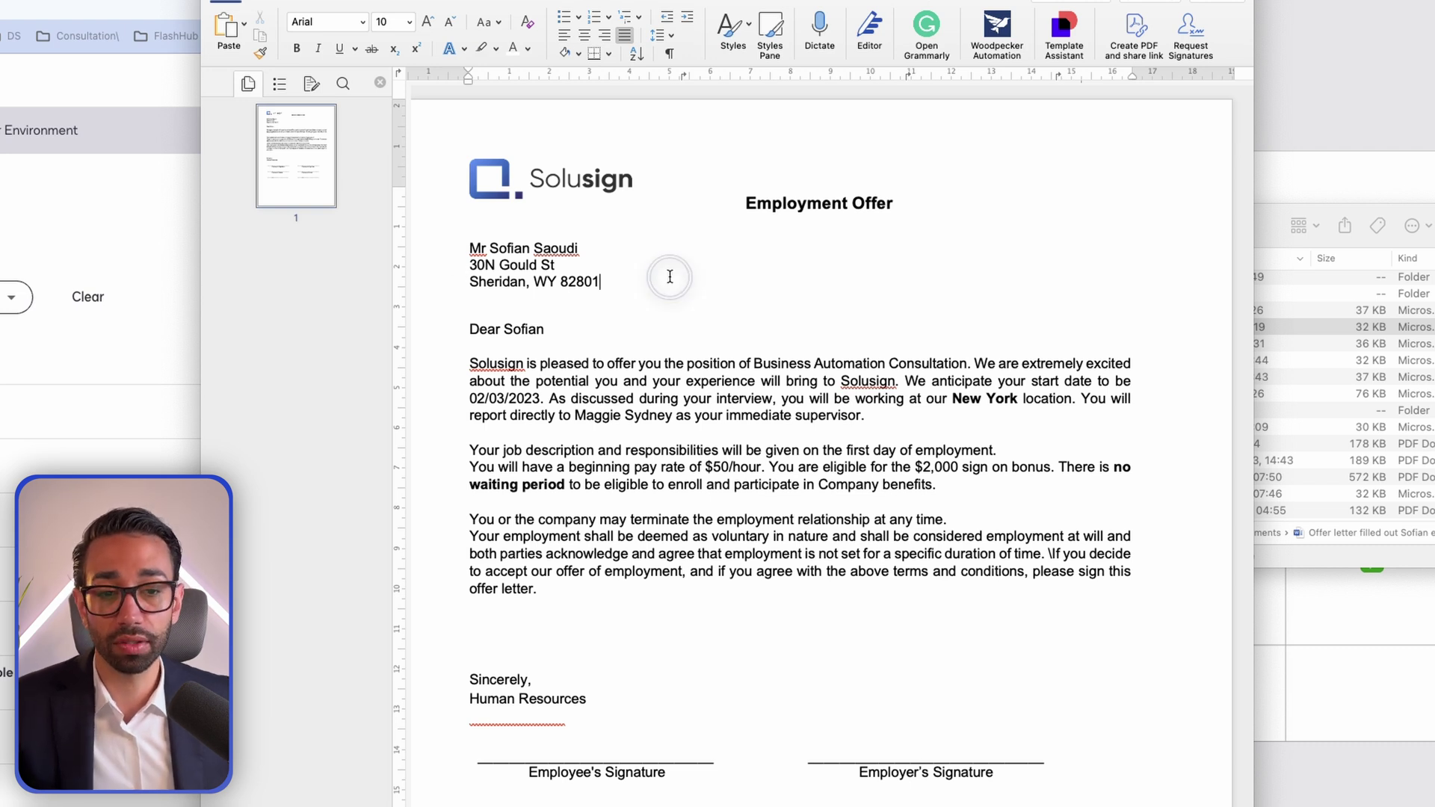
click(626, 263)
click(551, 167)
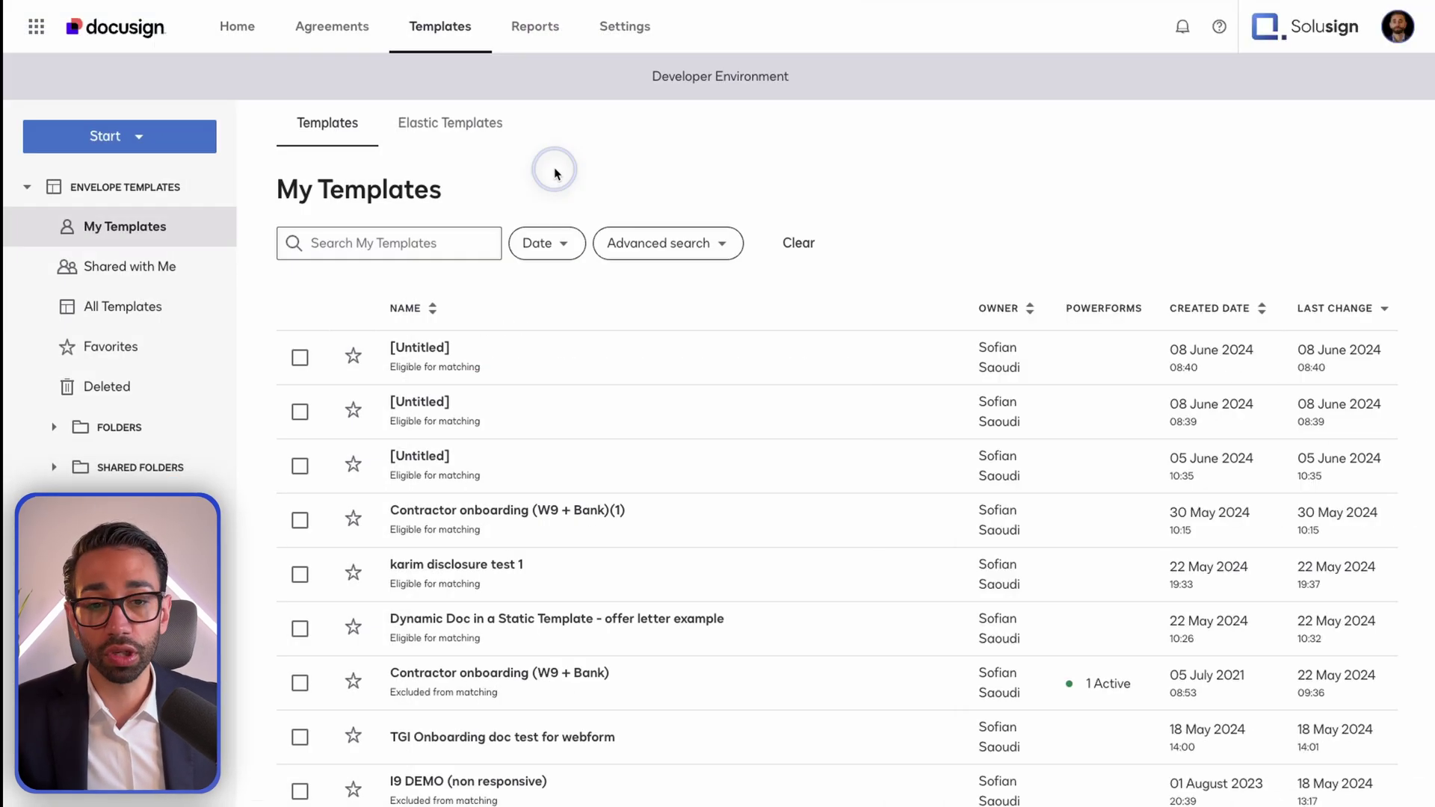
Step: Create a new template named 'Employment offer' and upload the offer letter from Dynamic documents
click(141, 144)
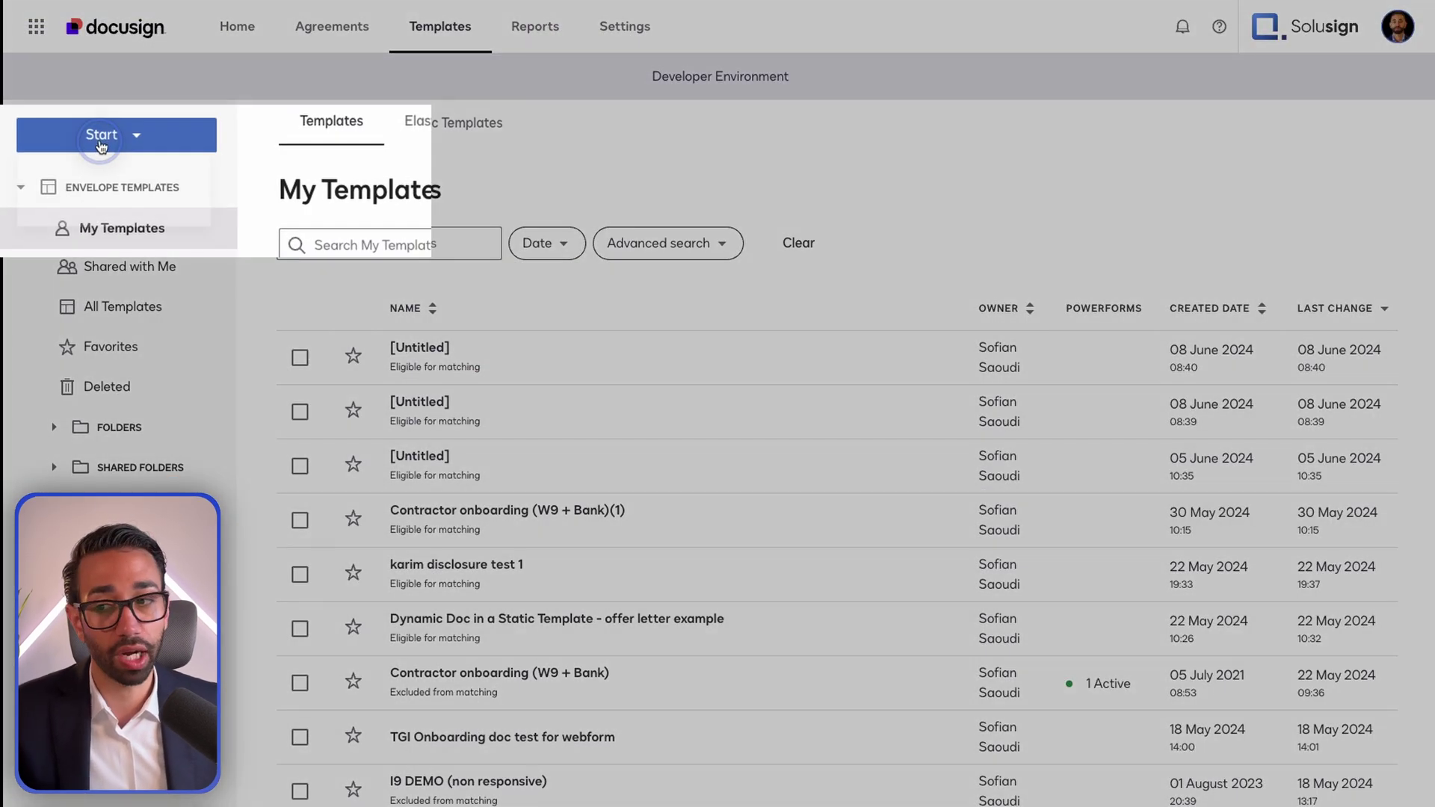
mouse_move(214, 179)
click(320, 196)
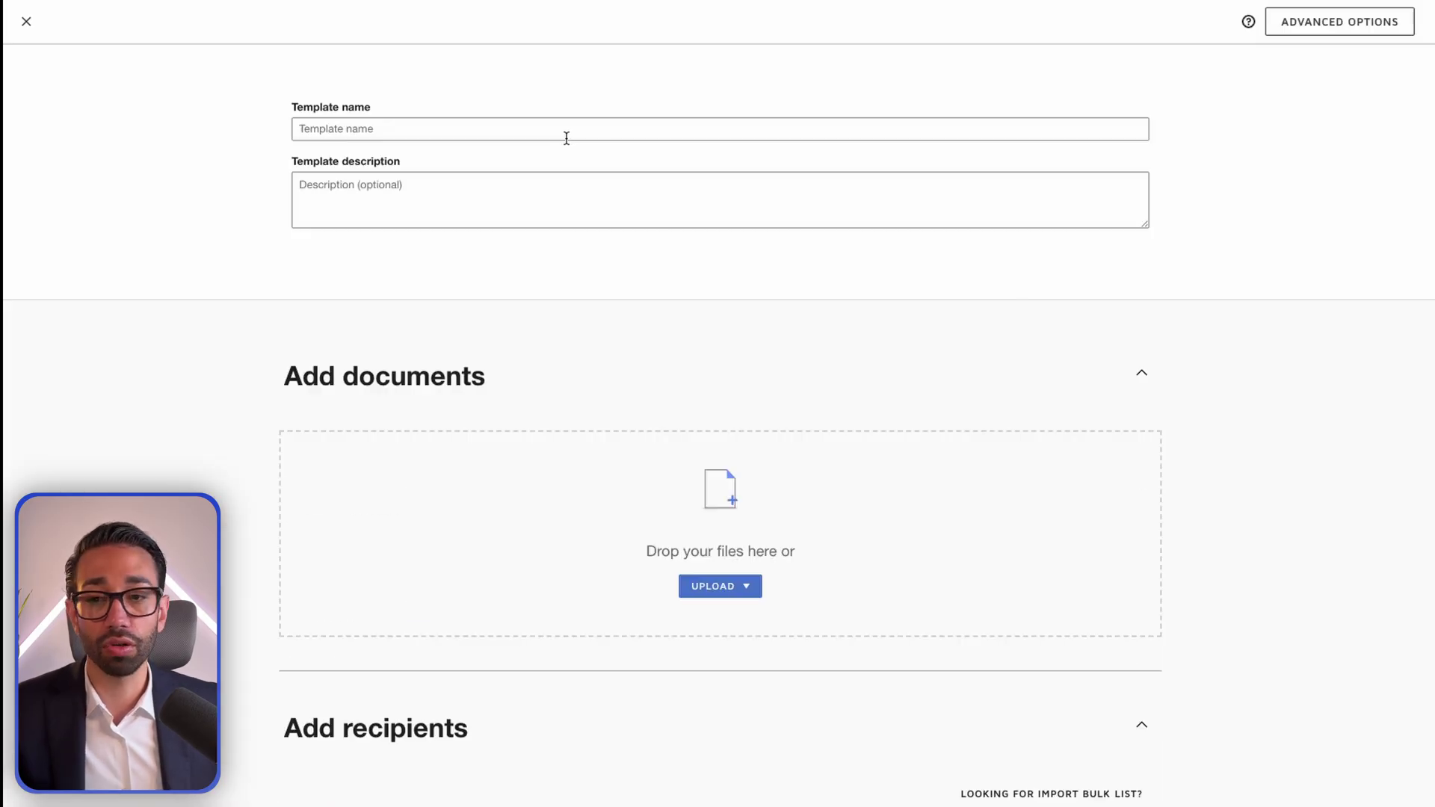
click(567, 133)
text(Employment offer)
click(740, 586)
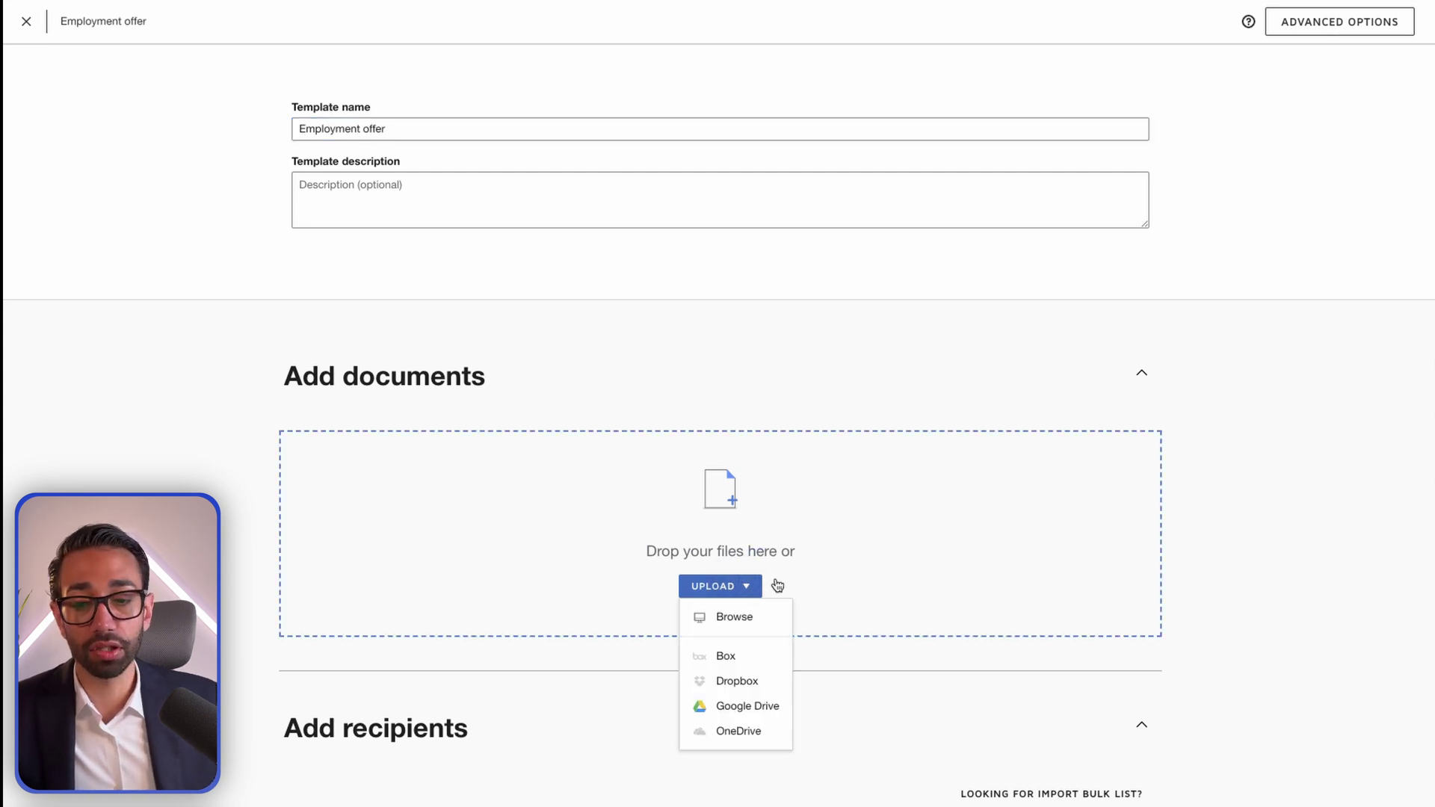
click(735, 616)
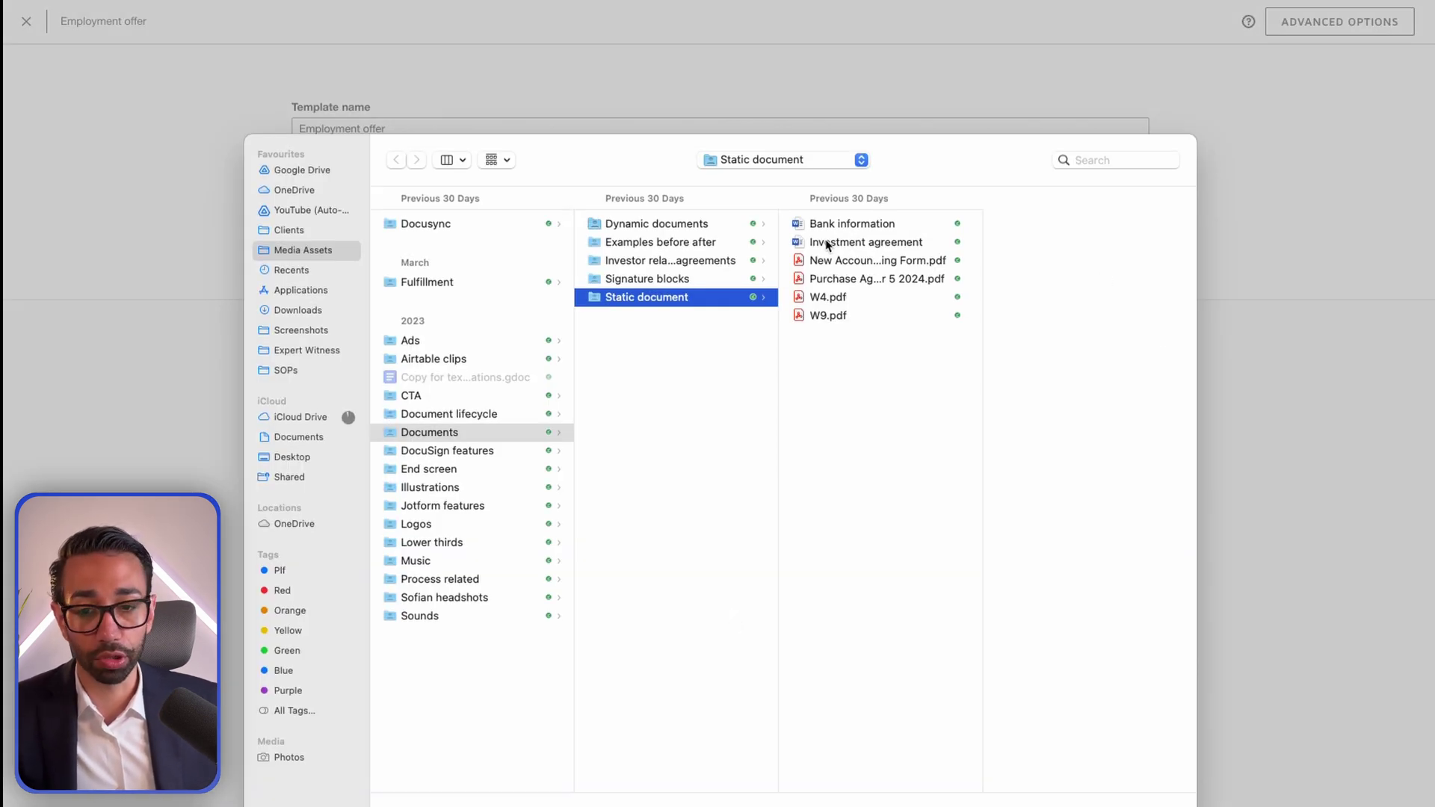
click(687, 225)
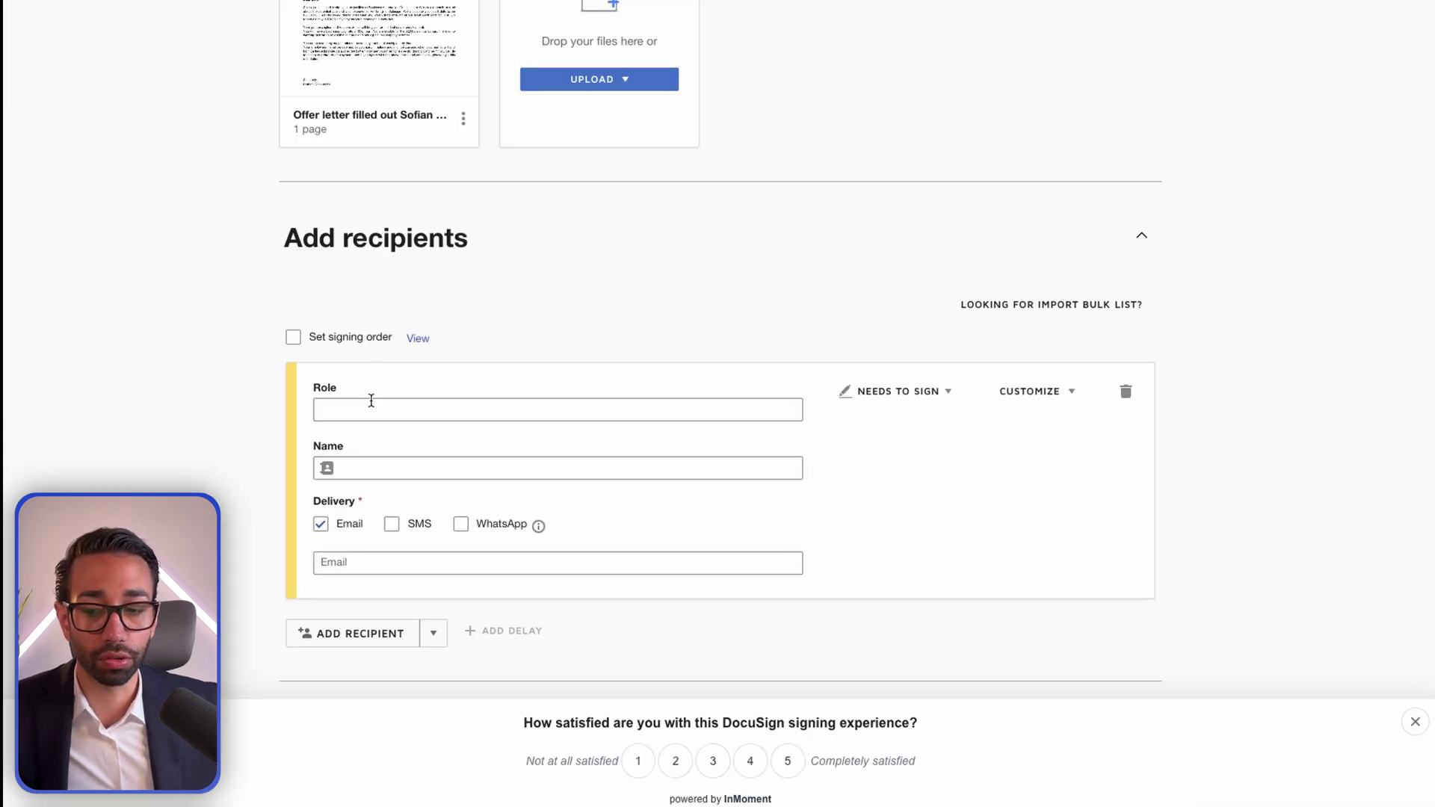
Step: Add Candidate and HR Manager recipient roles and enable the signing order
click(373, 405)
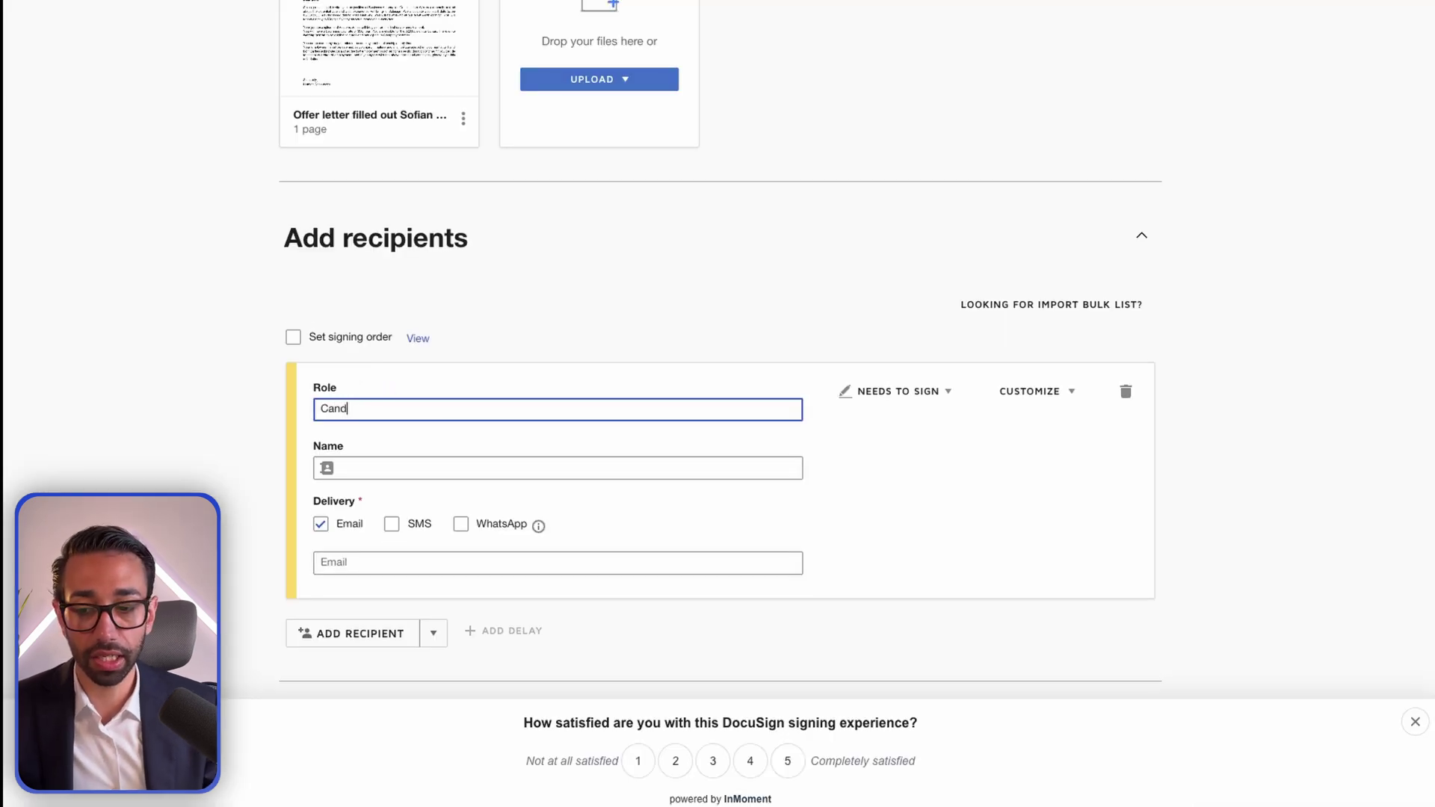
click(358, 633)
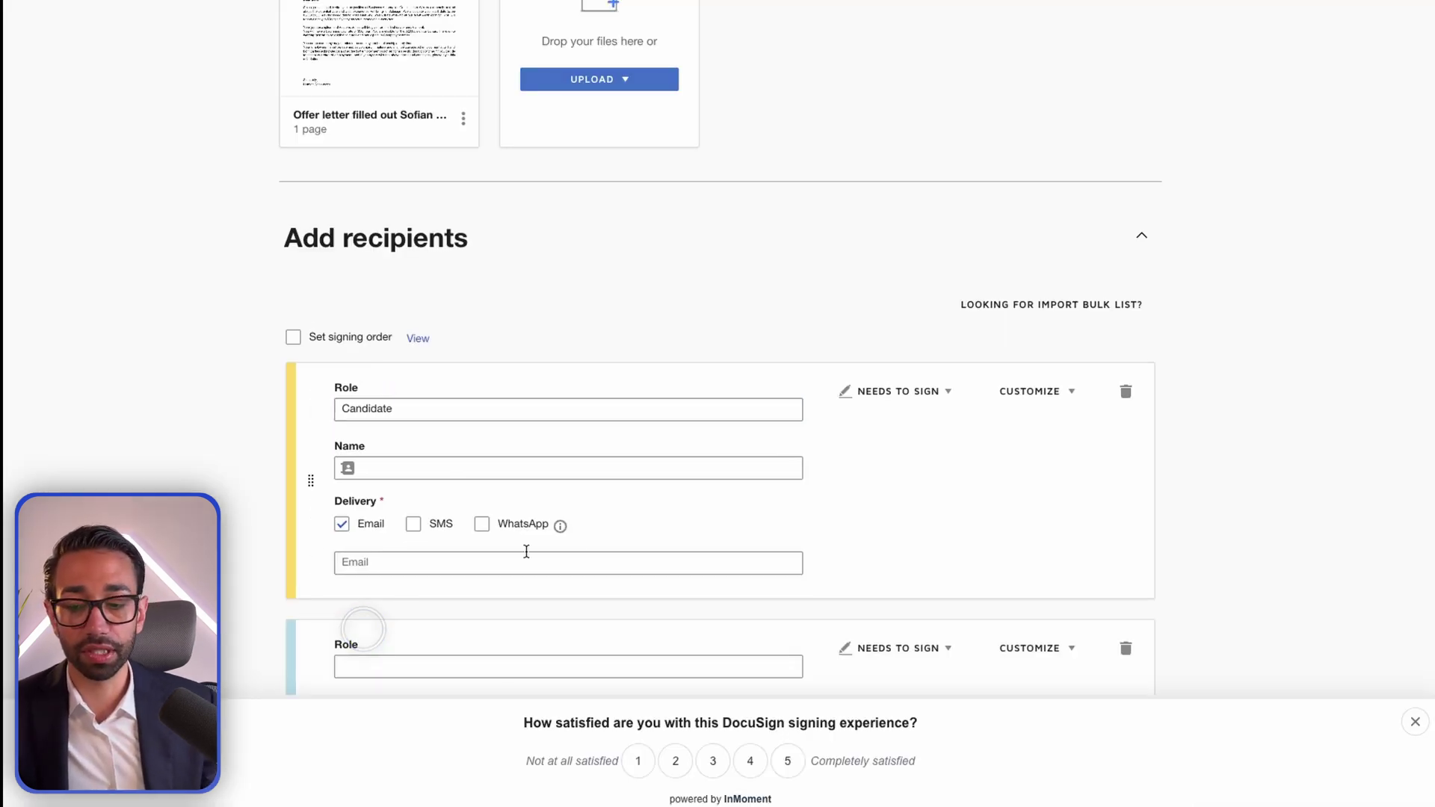
click(456, 463)
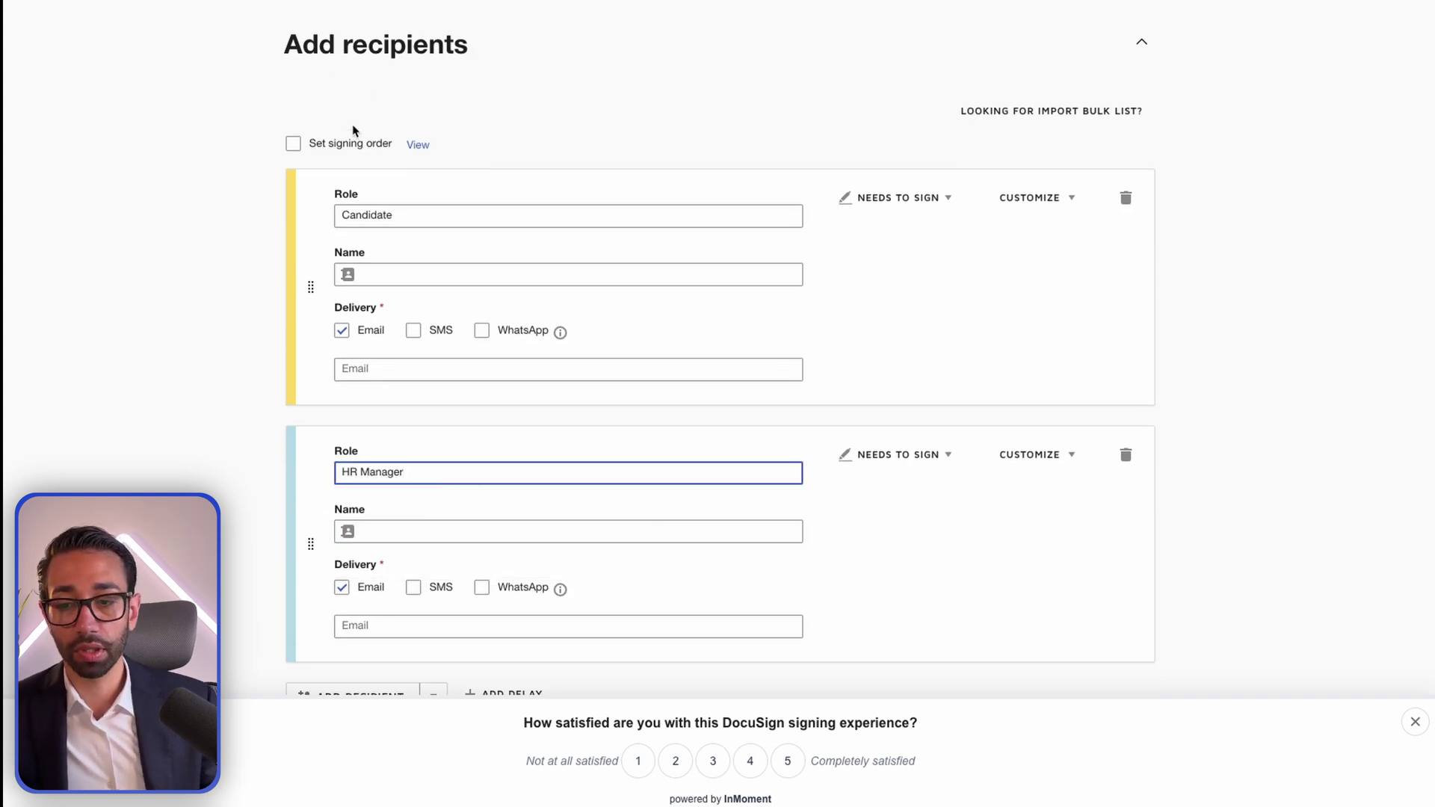
click(293, 143)
scroll(932, 221, down, 3)
scroll(303, 200, up, 3)
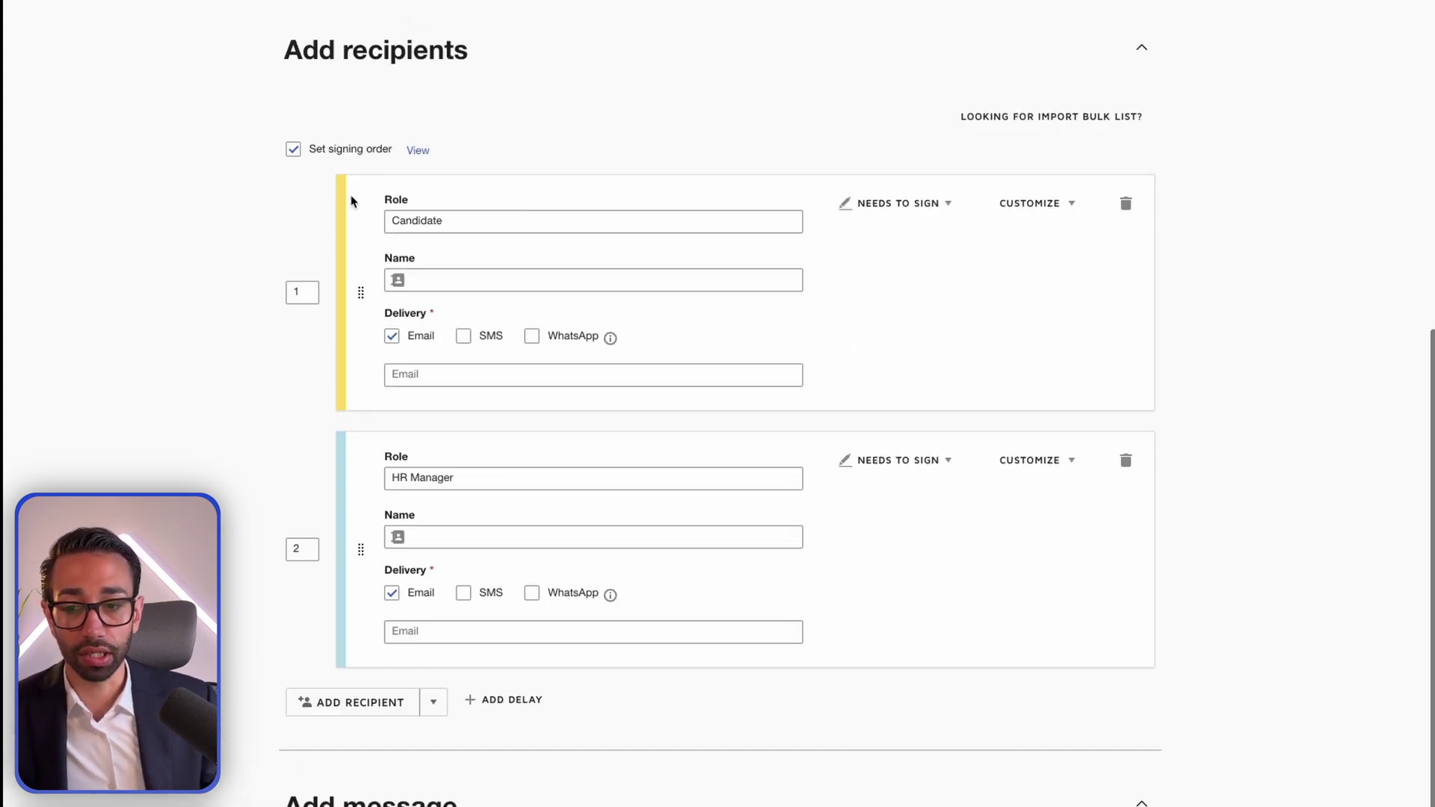
scroll(954, 474, down, 5)
click(1421, 739)
Step: Open the field editor and delete the title 'Mr' from the letter's address line
click(1389, 785)
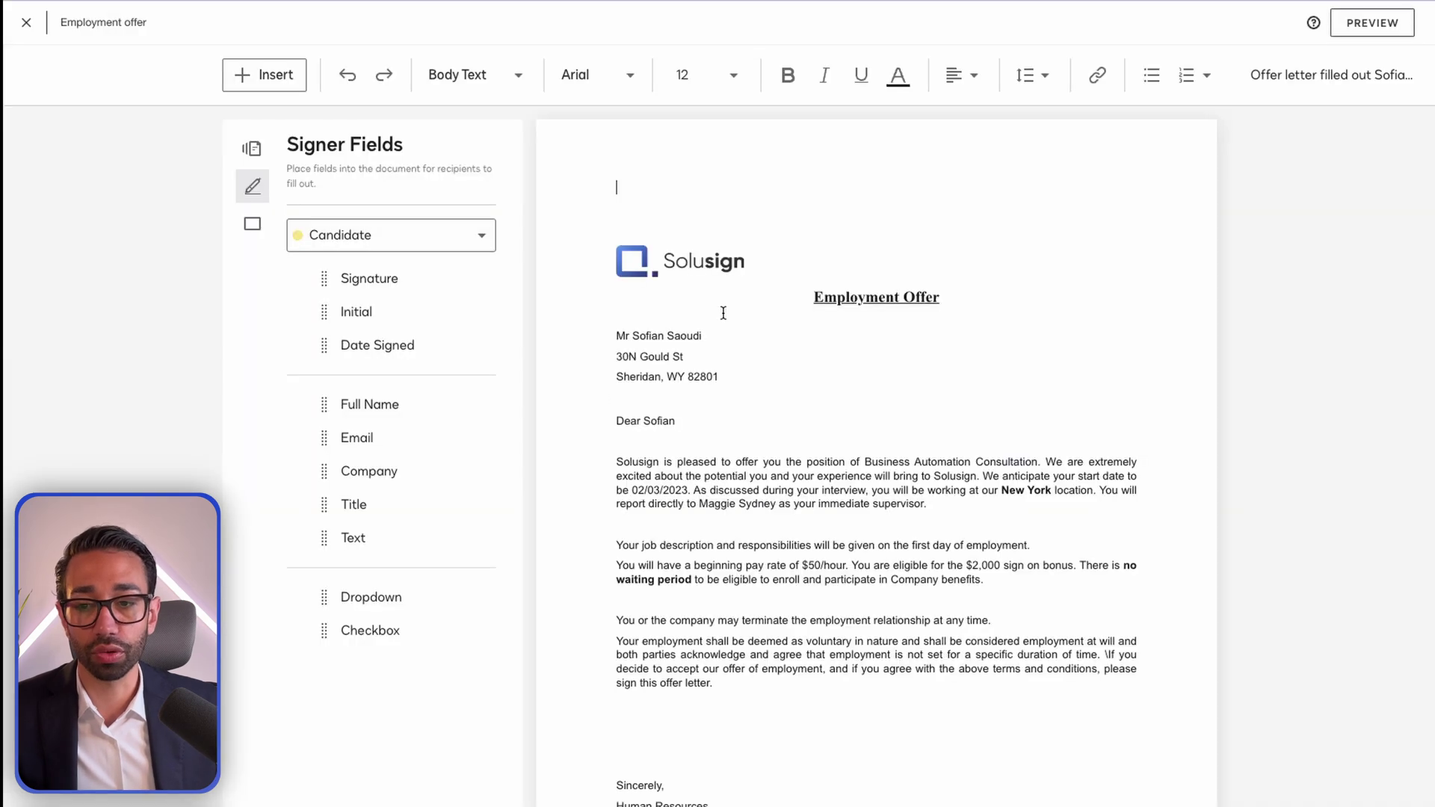
scroll(748, 375, down, 1)
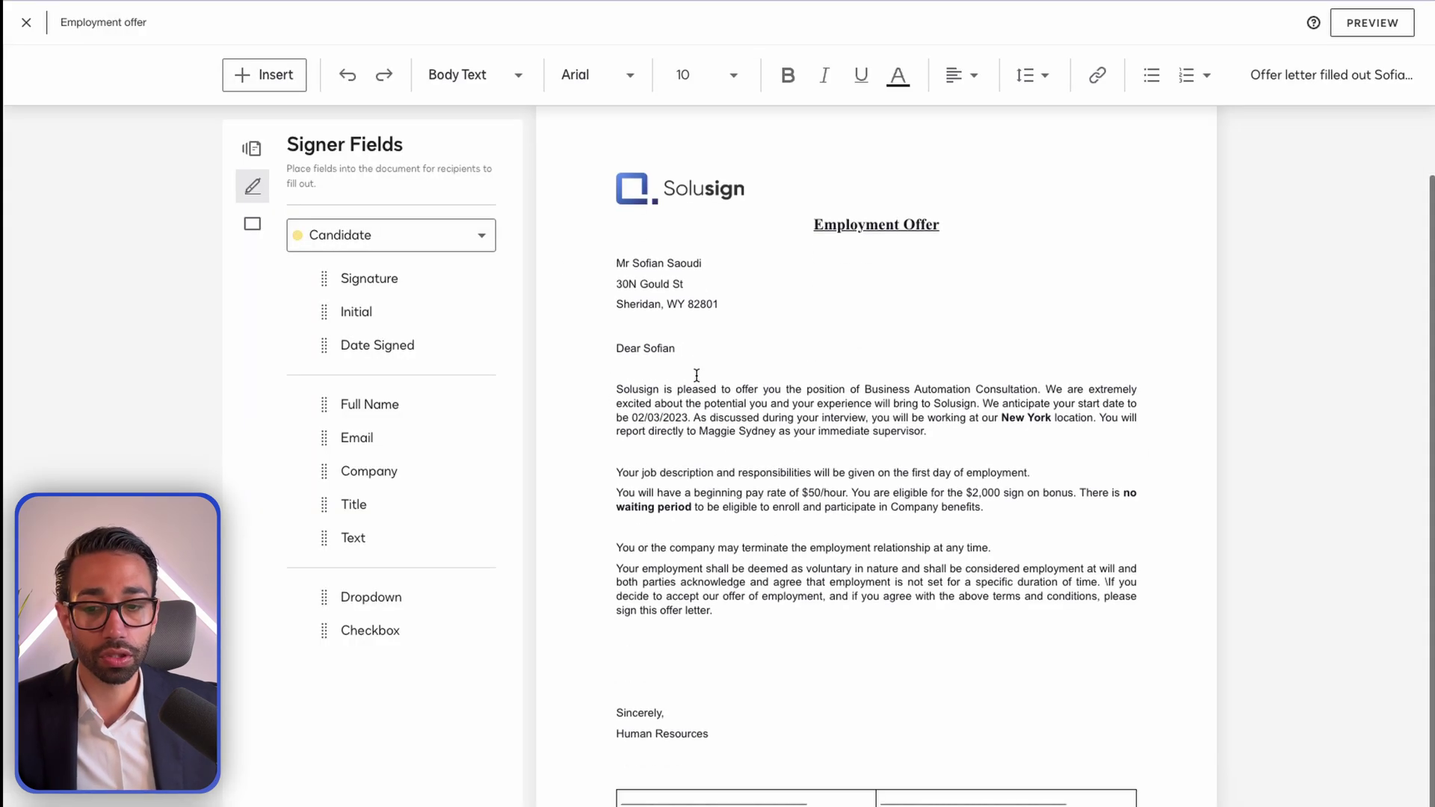
click(611, 263)
double_click(615, 261)
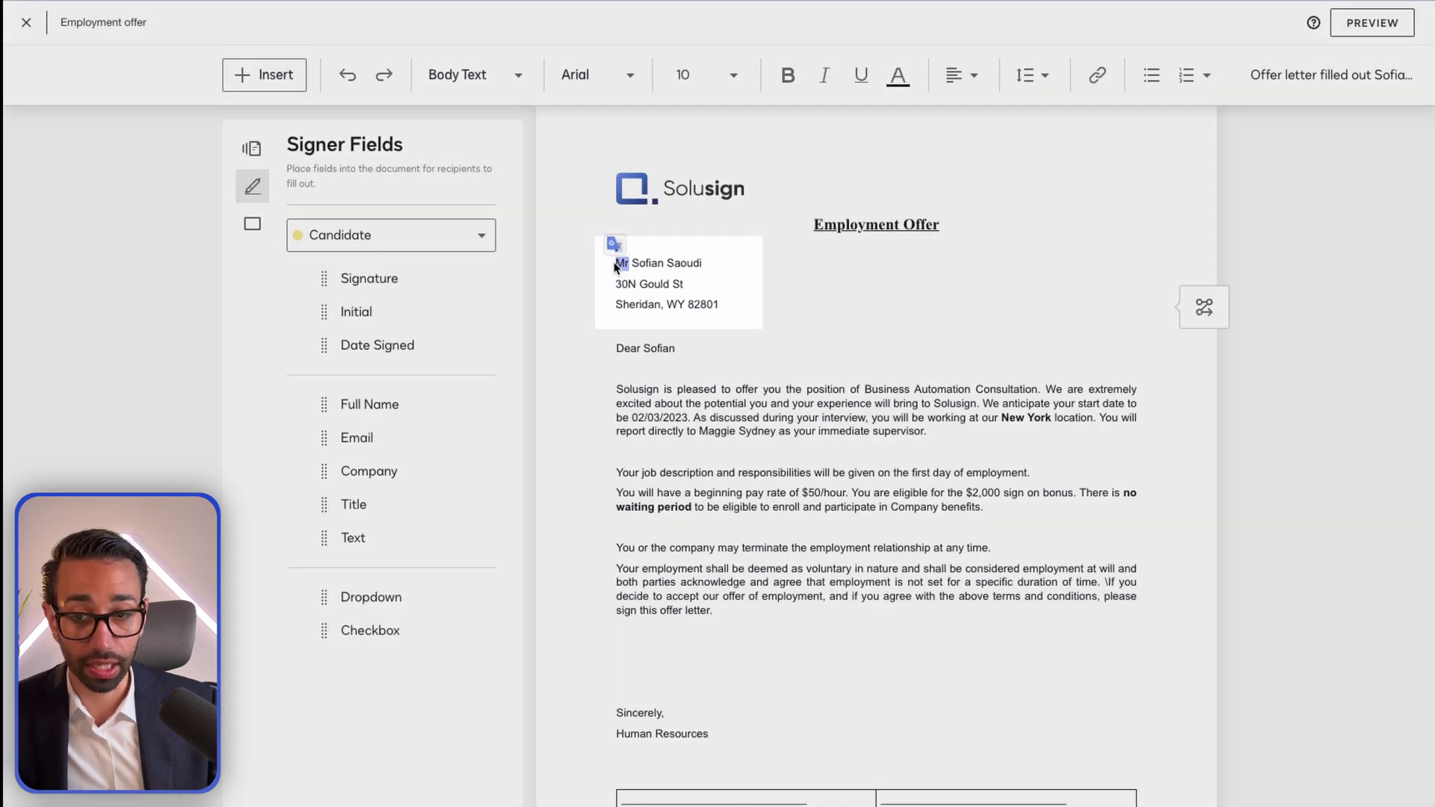
key(BackSpace)
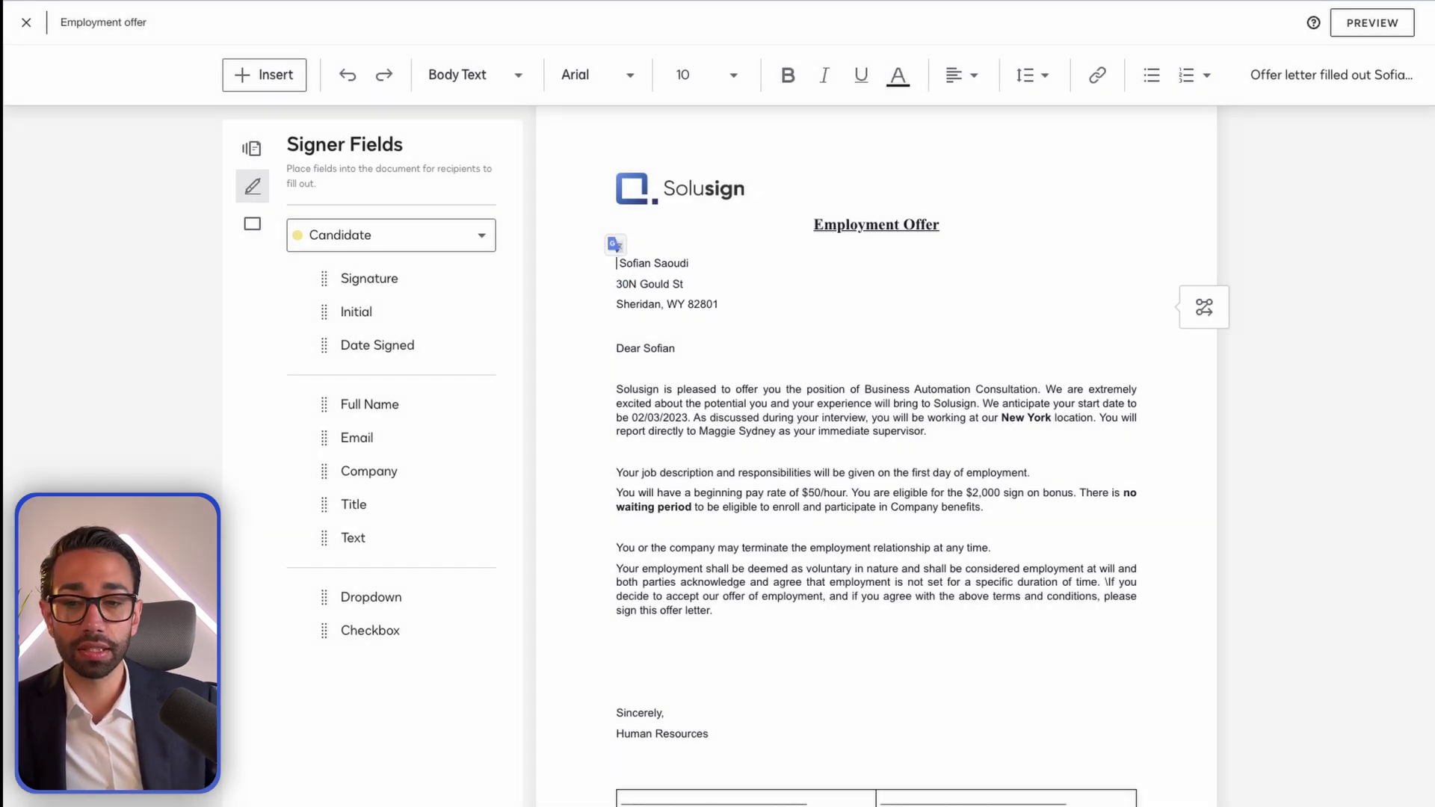
Step: Insert a required 'salutation' sender field and delete the addressee's first name after it
click(252, 225)
click(382, 300)
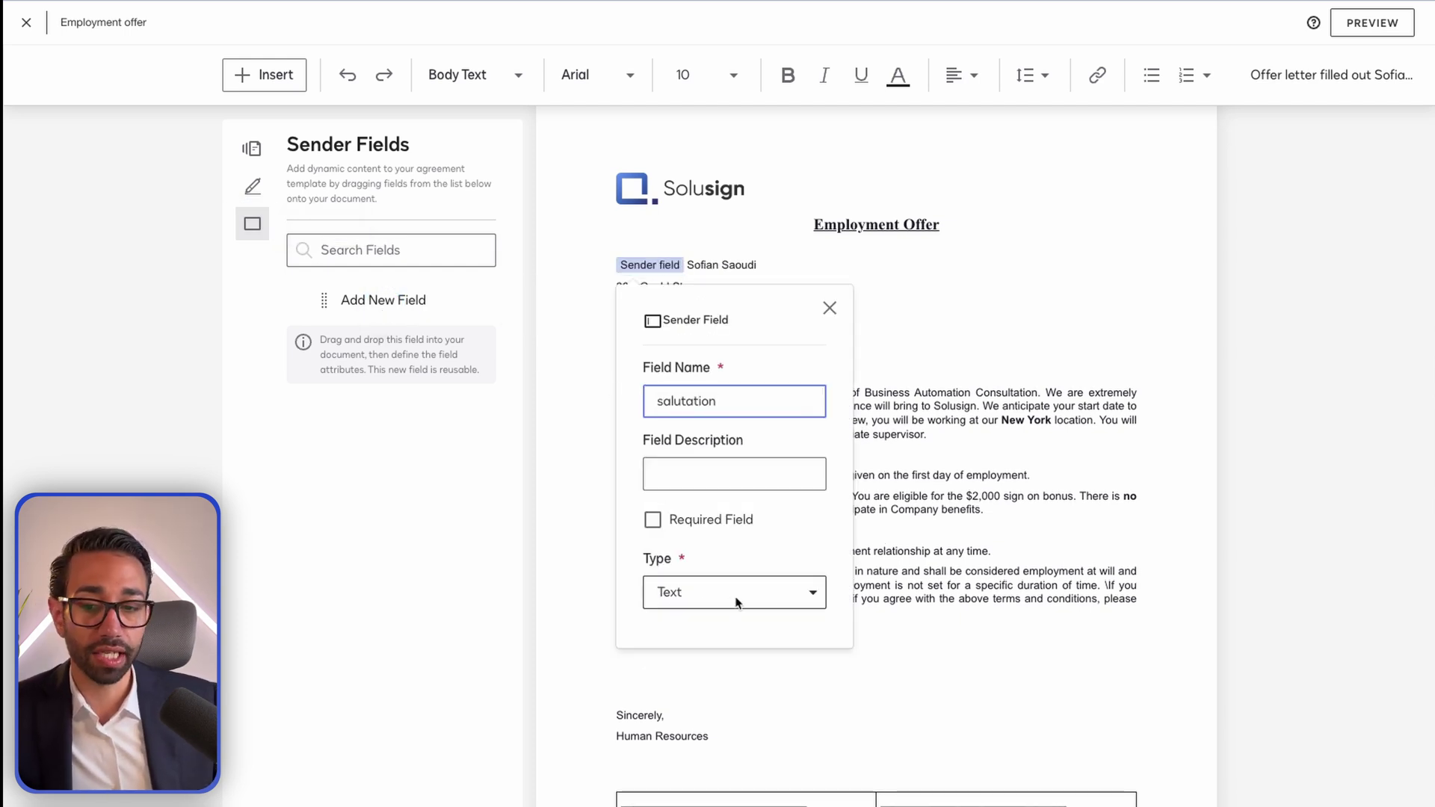
click(652, 519)
click(678, 264)
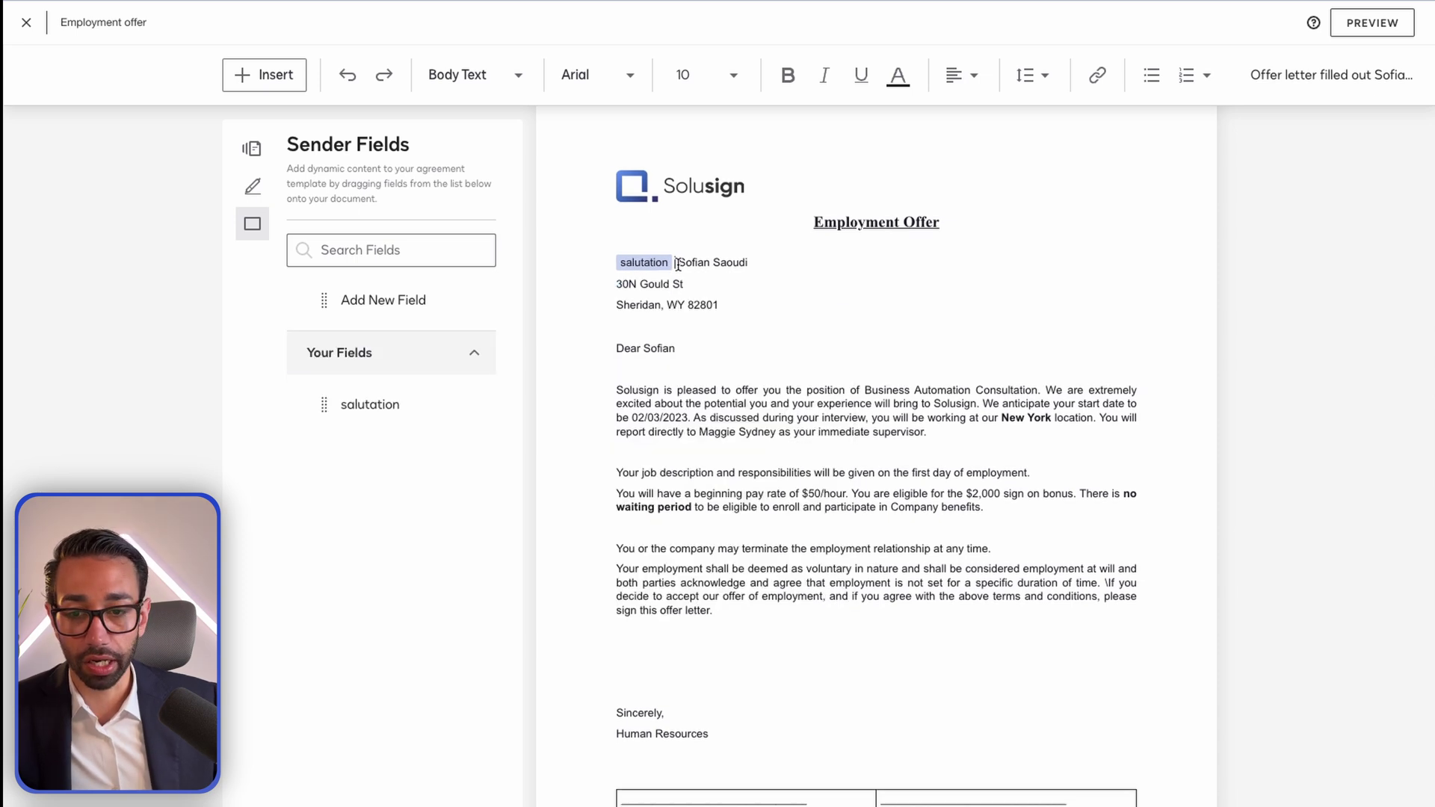
drag(678, 265, 709, 265)
key(BackSpace)
Step: Add a required 'candidate first name' sender field just before the surname
click(368, 307)
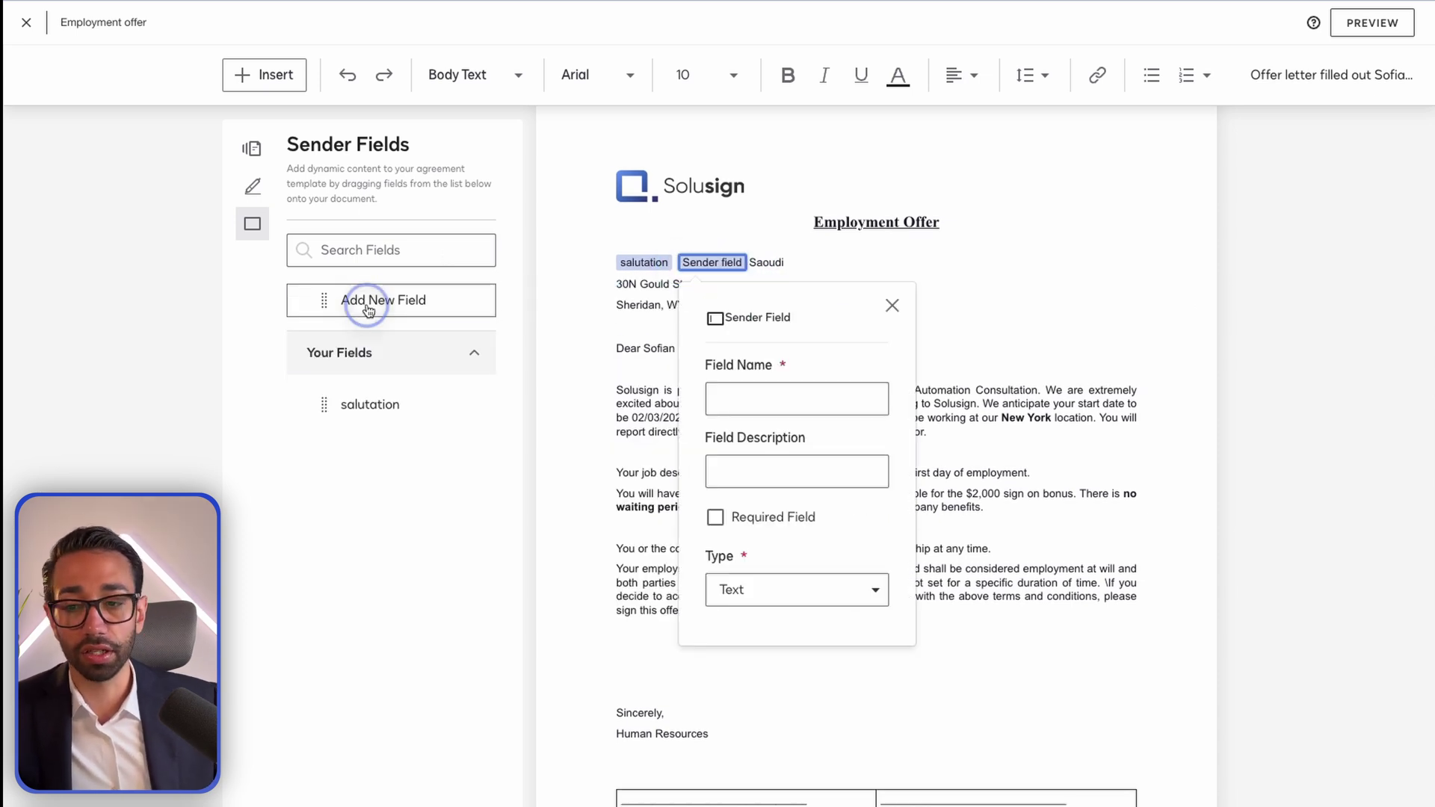
text(candidate first name)
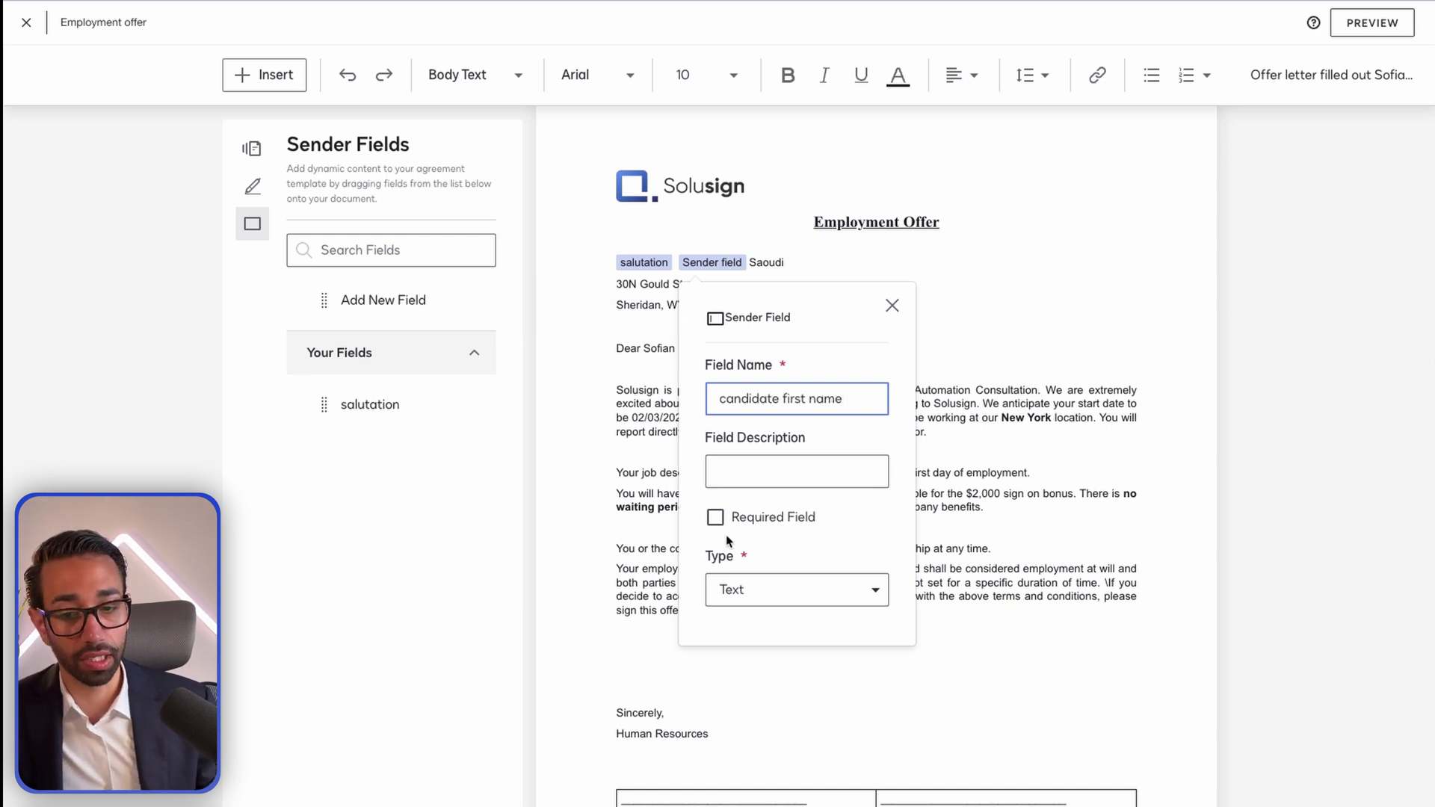
click(716, 517)
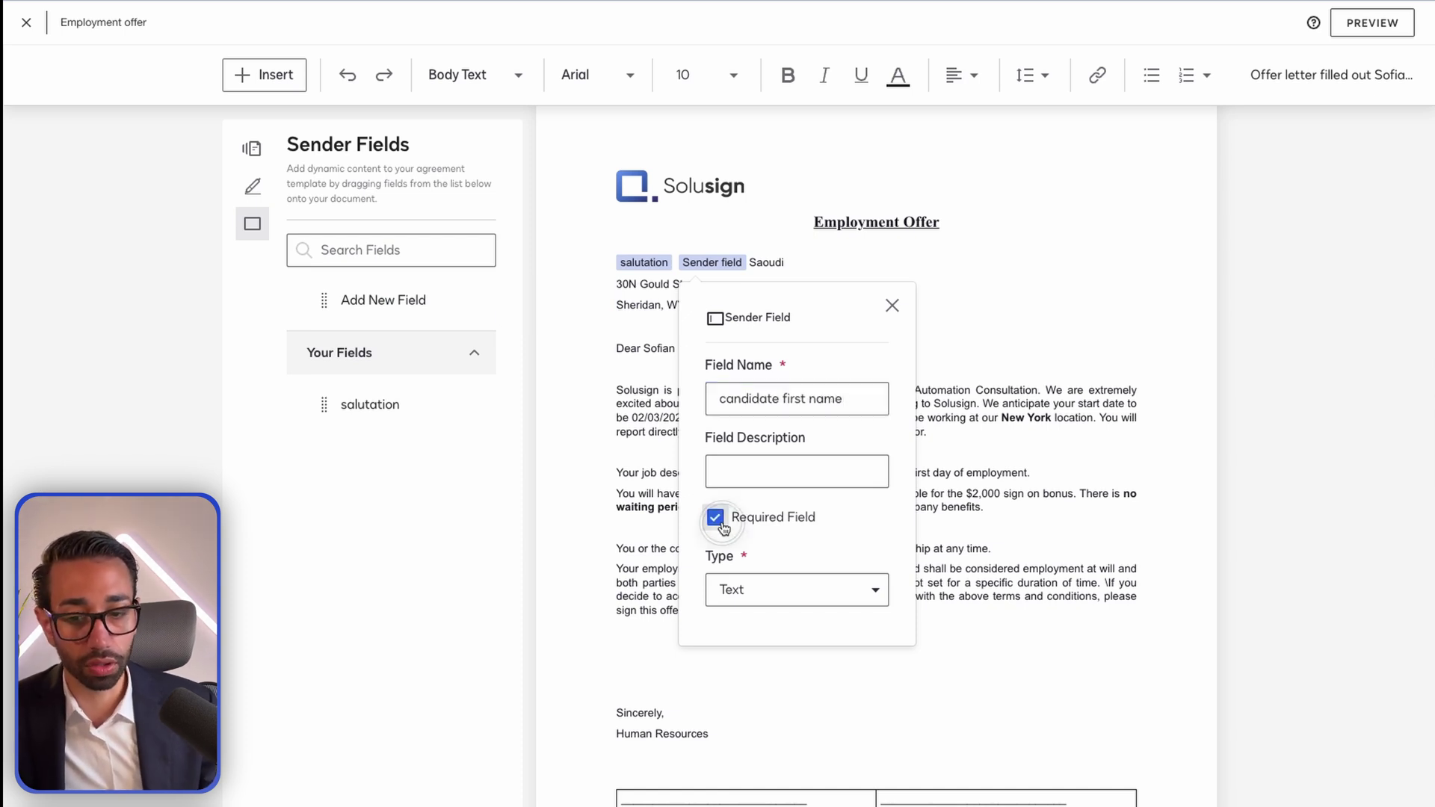
click(887, 311)
drag(827, 262, 791, 263)
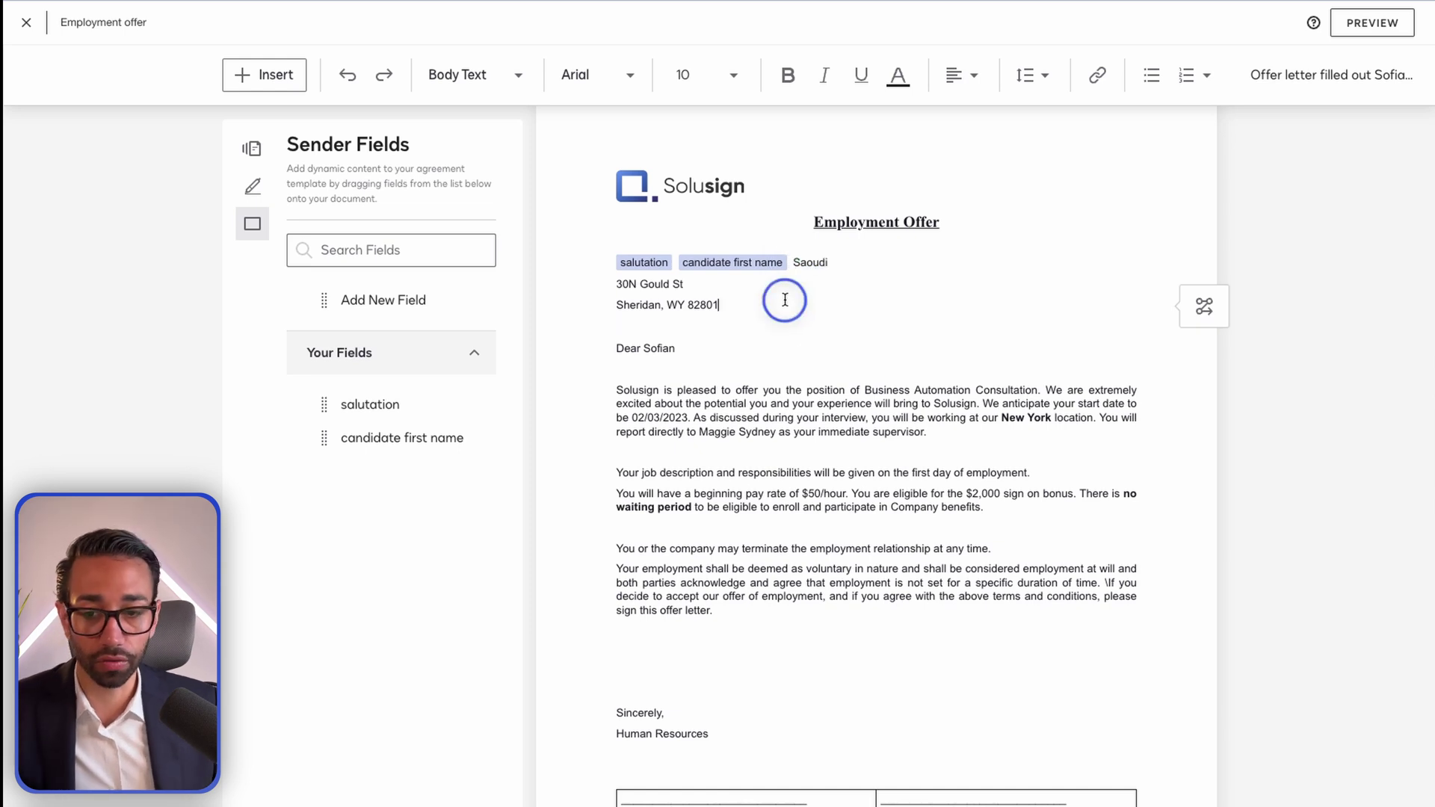
click(614, 330)
click(797, 261)
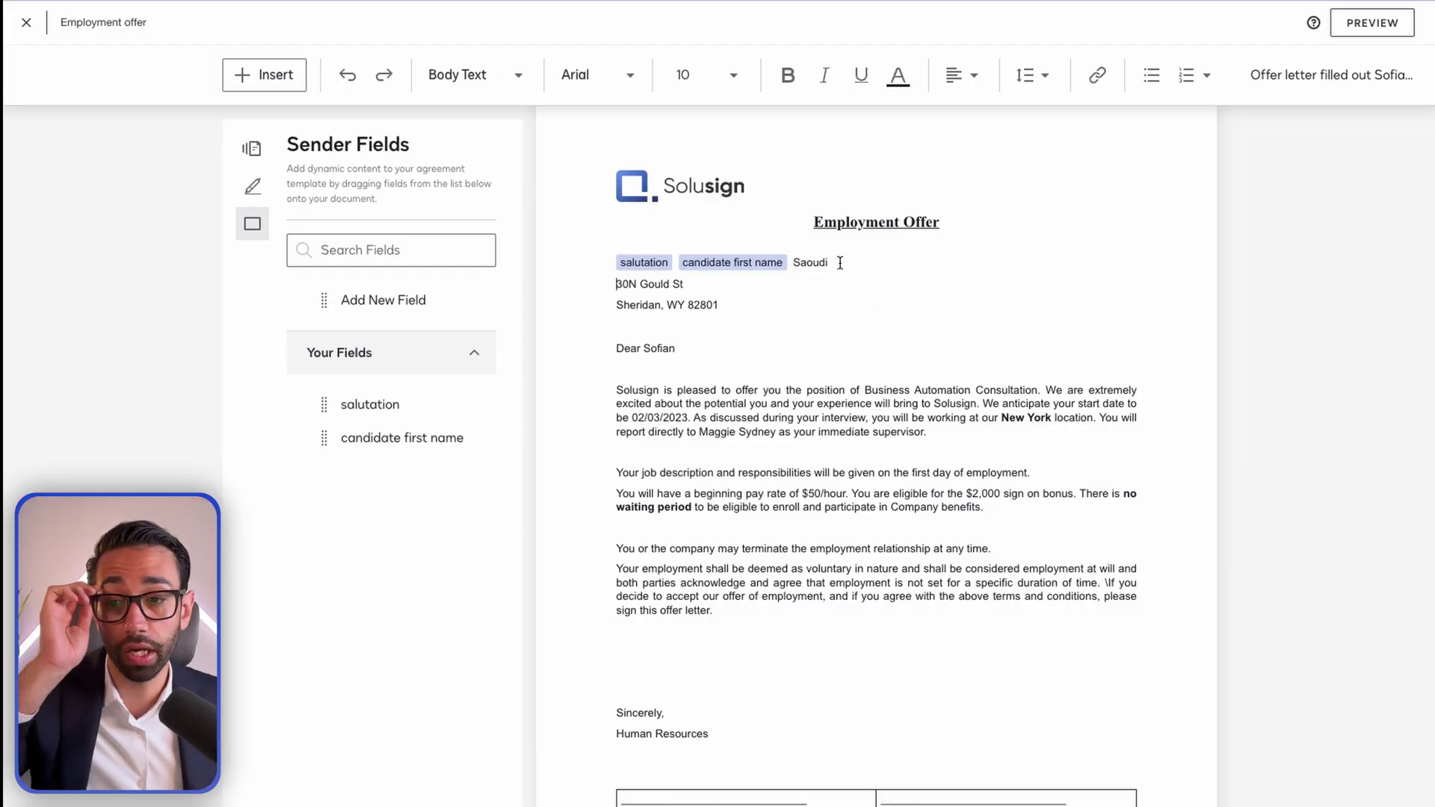
click(252, 189)
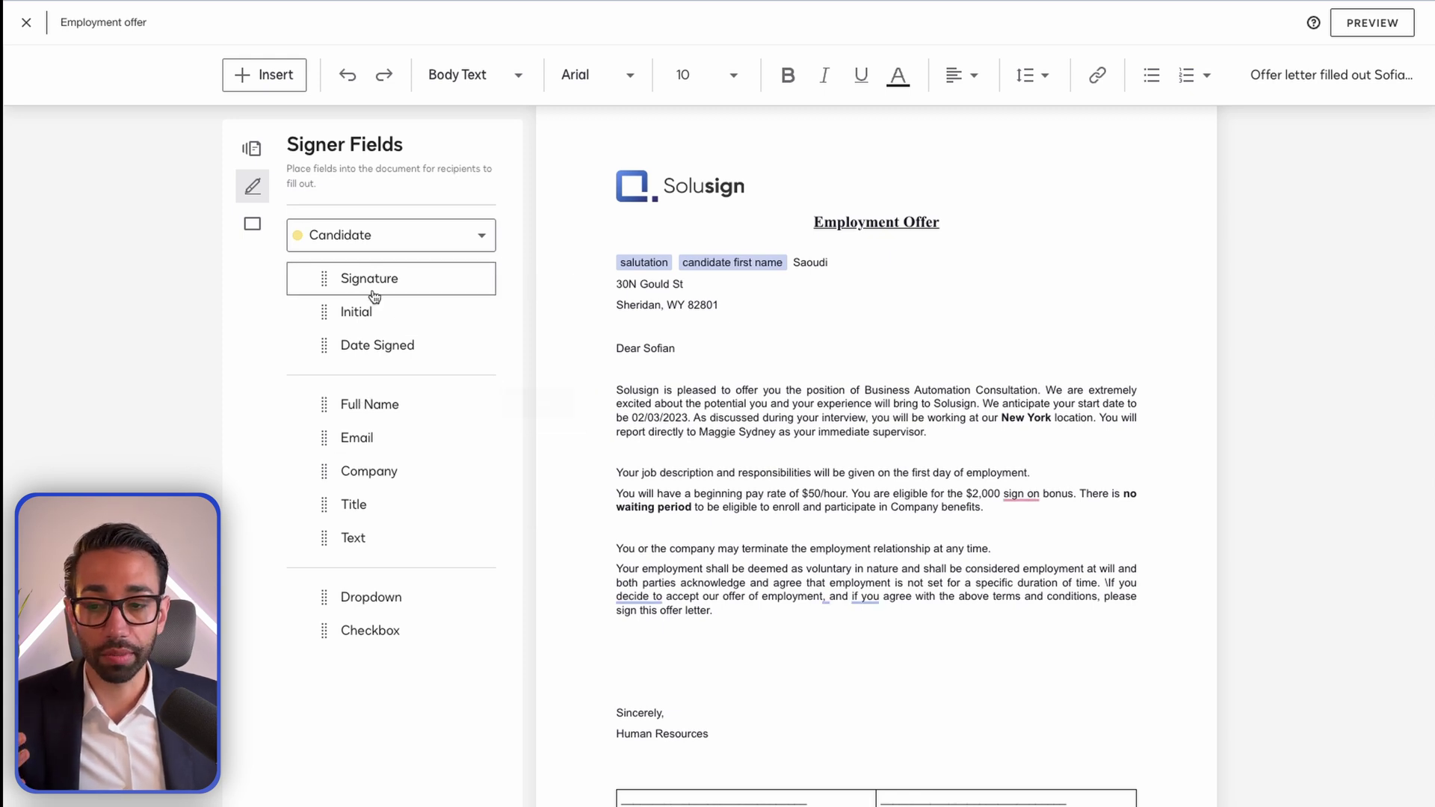
Step: Place a Candidate signature field on the Employee's Signature line
scroll(523, 374, down, 3)
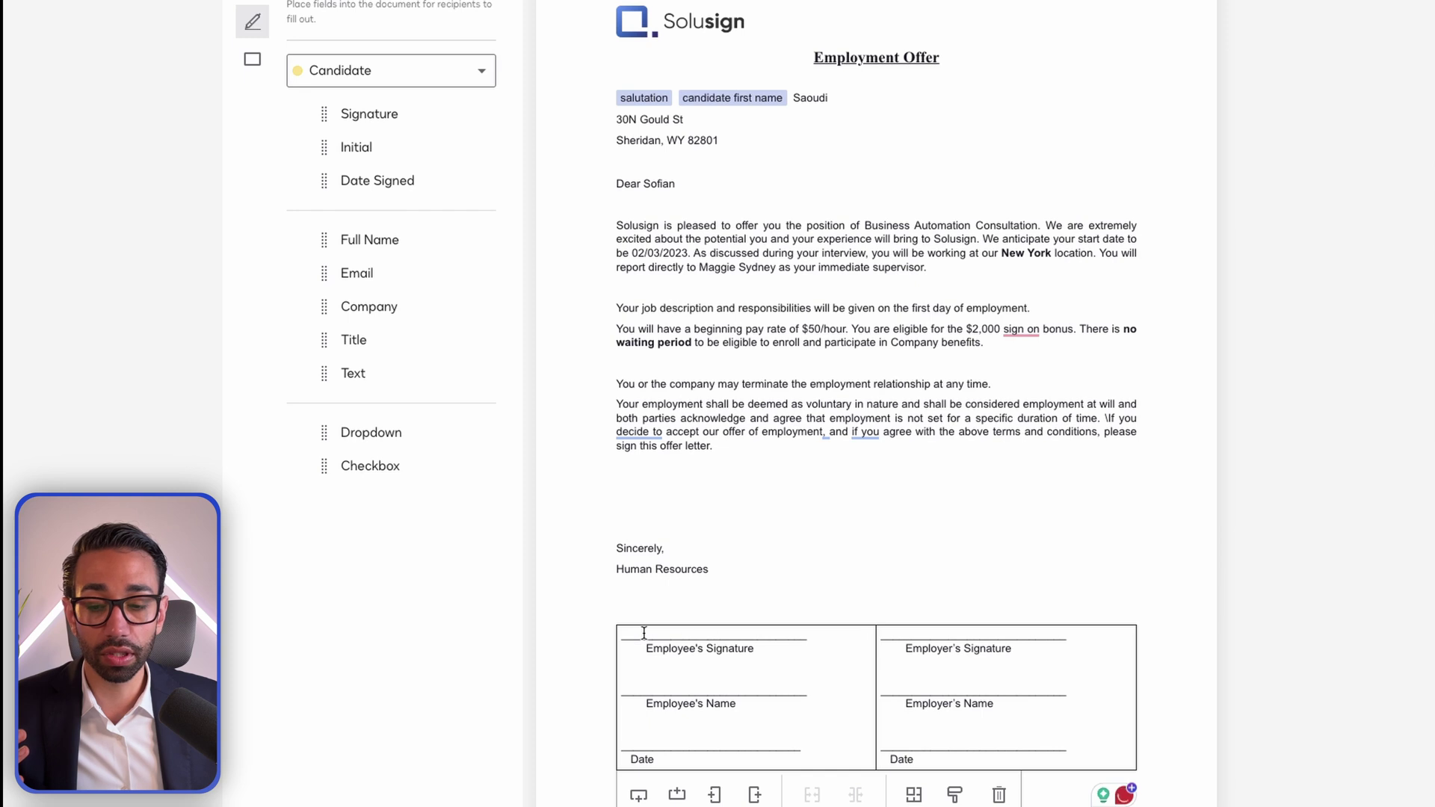
mouse_move(385, 118)
mouse_down()
mouse_move(635, 576)
mouse_move(629, 633)
mouse_up()
click(856, 465)
click(657, 619)
mouse_move(656, 619)
mouse_down()
mouse_move(826, 614)
mouse_move(628, 620)
mouse_move(648, 619)
mouse_move(697, 665)
mouse_move(673, 607)
mouse_up()
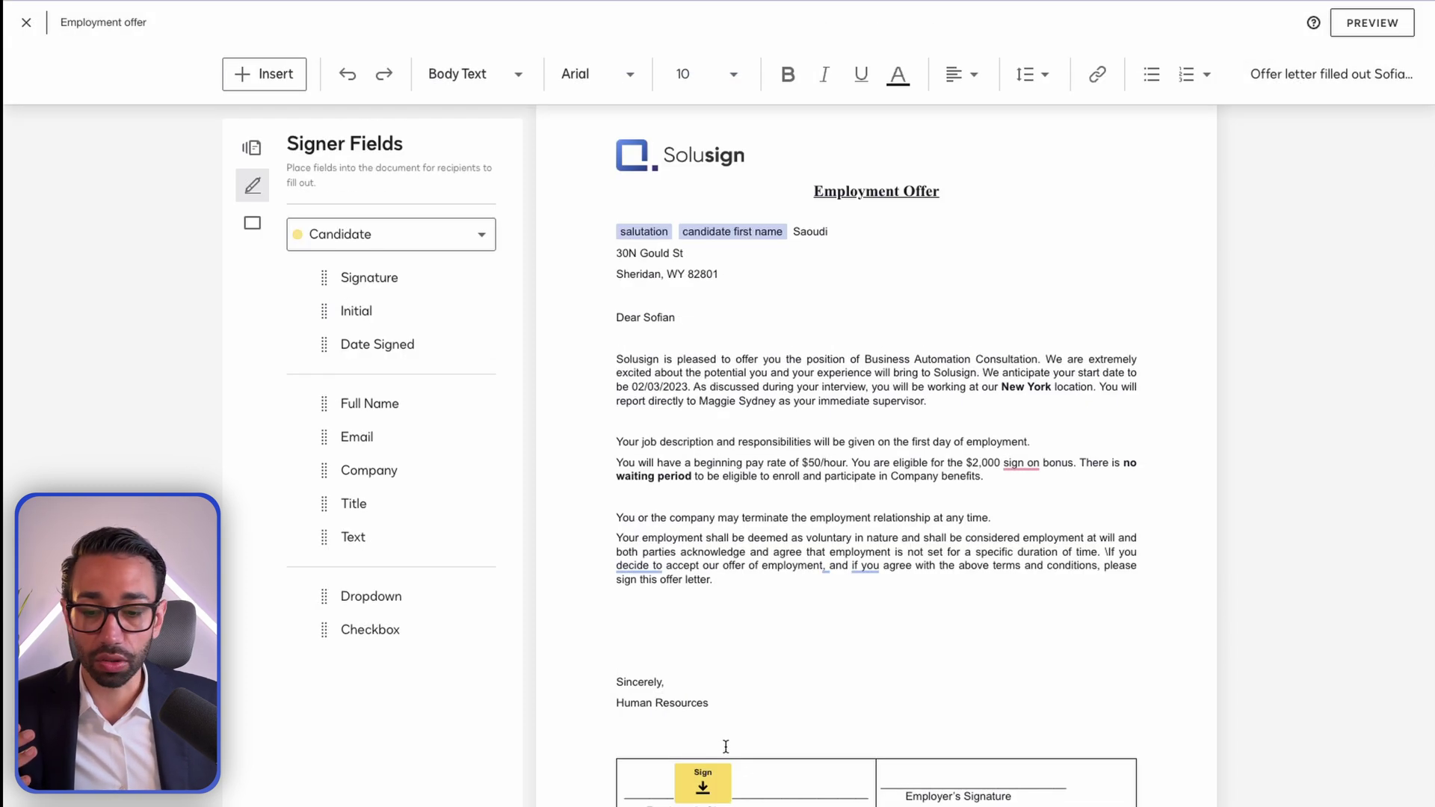
Step: Place an HR Manager signature field on the Employer's Signature line
click(401, 238)
click(352, 314)
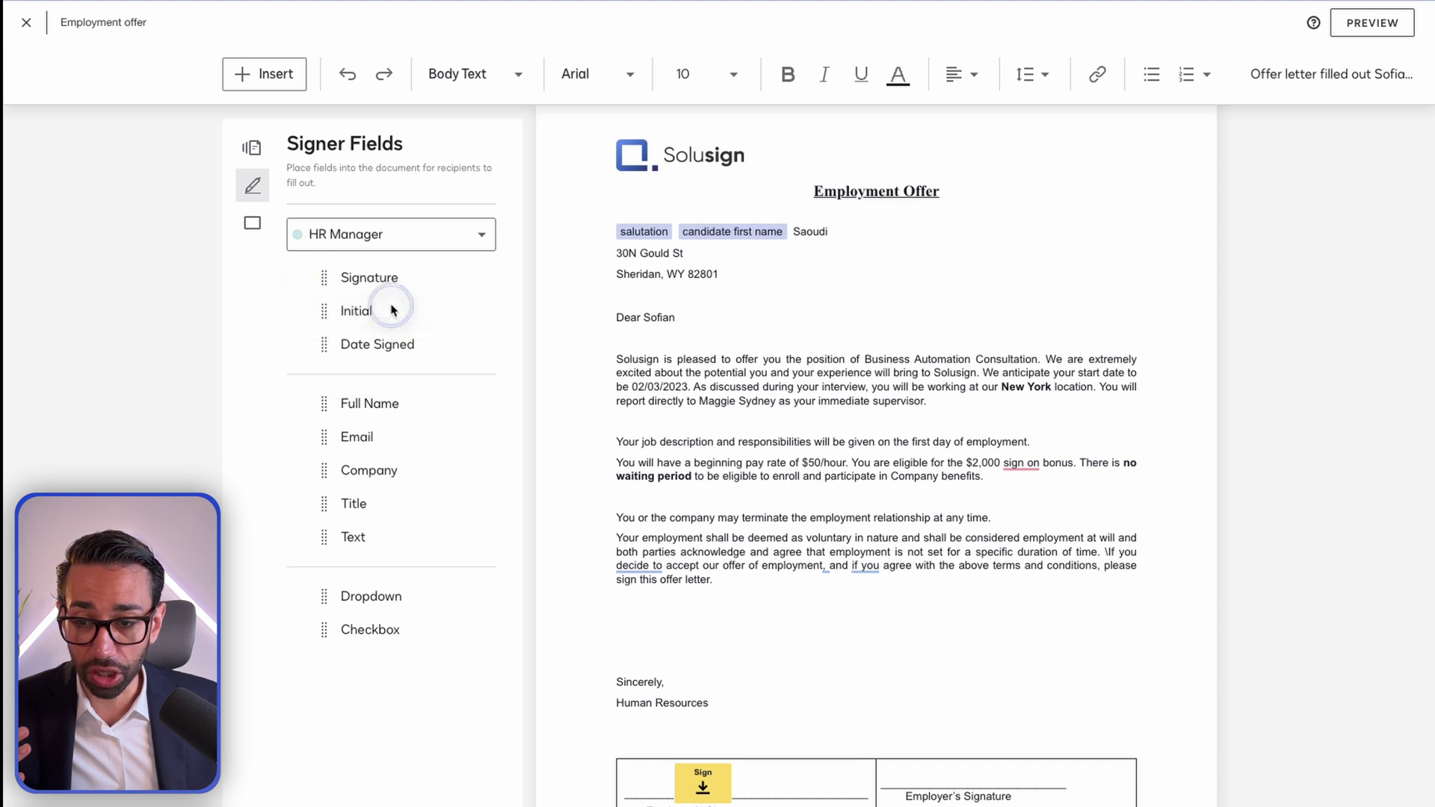
mouse_move(388, 291)
mouse_down()
mouse_move(419, 274)
mouse_move(1024, 727)
mouse_move(949, 782)
mouse_move(961, 785)
mouse_up()
click(1091, 524)
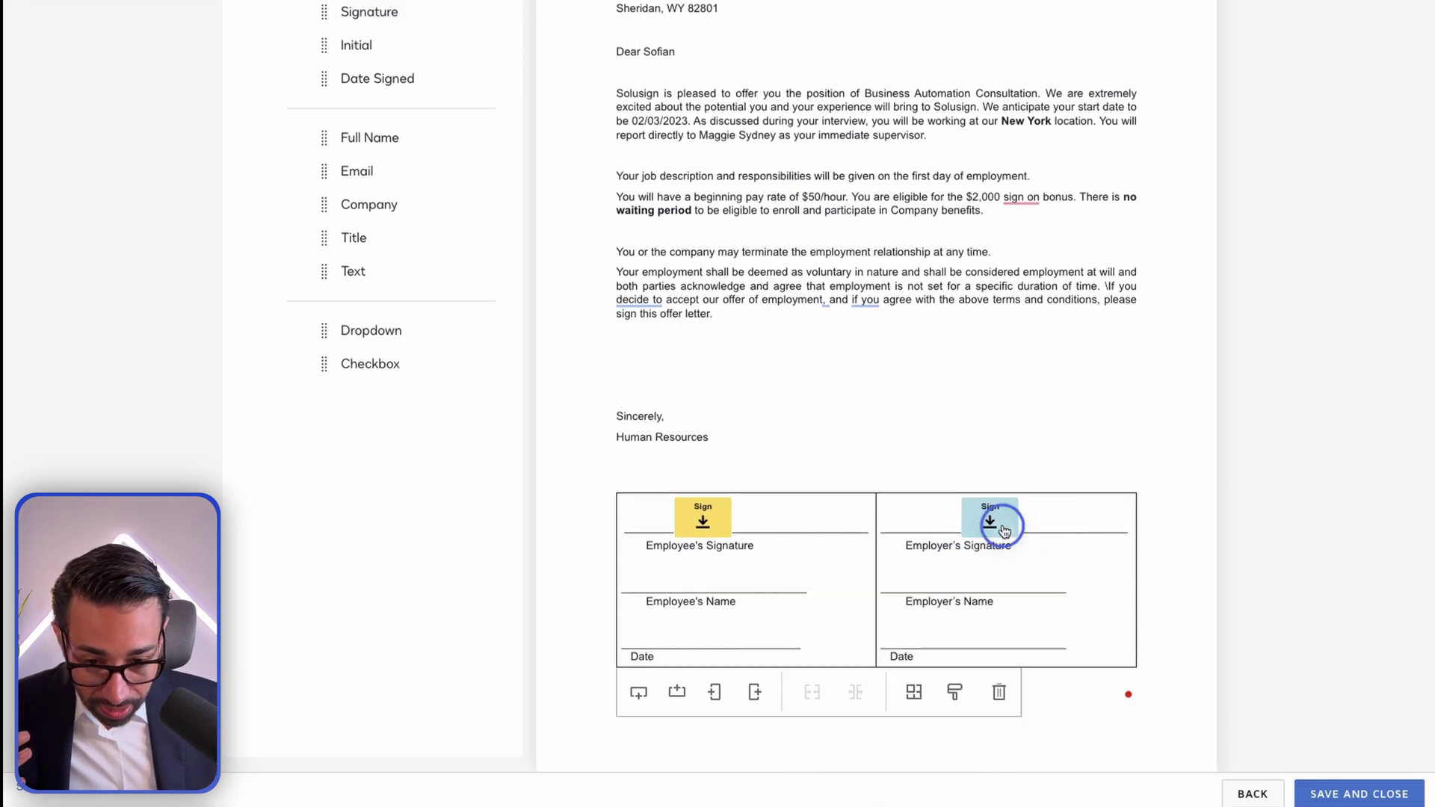
drag(930, 527, 930, 528)
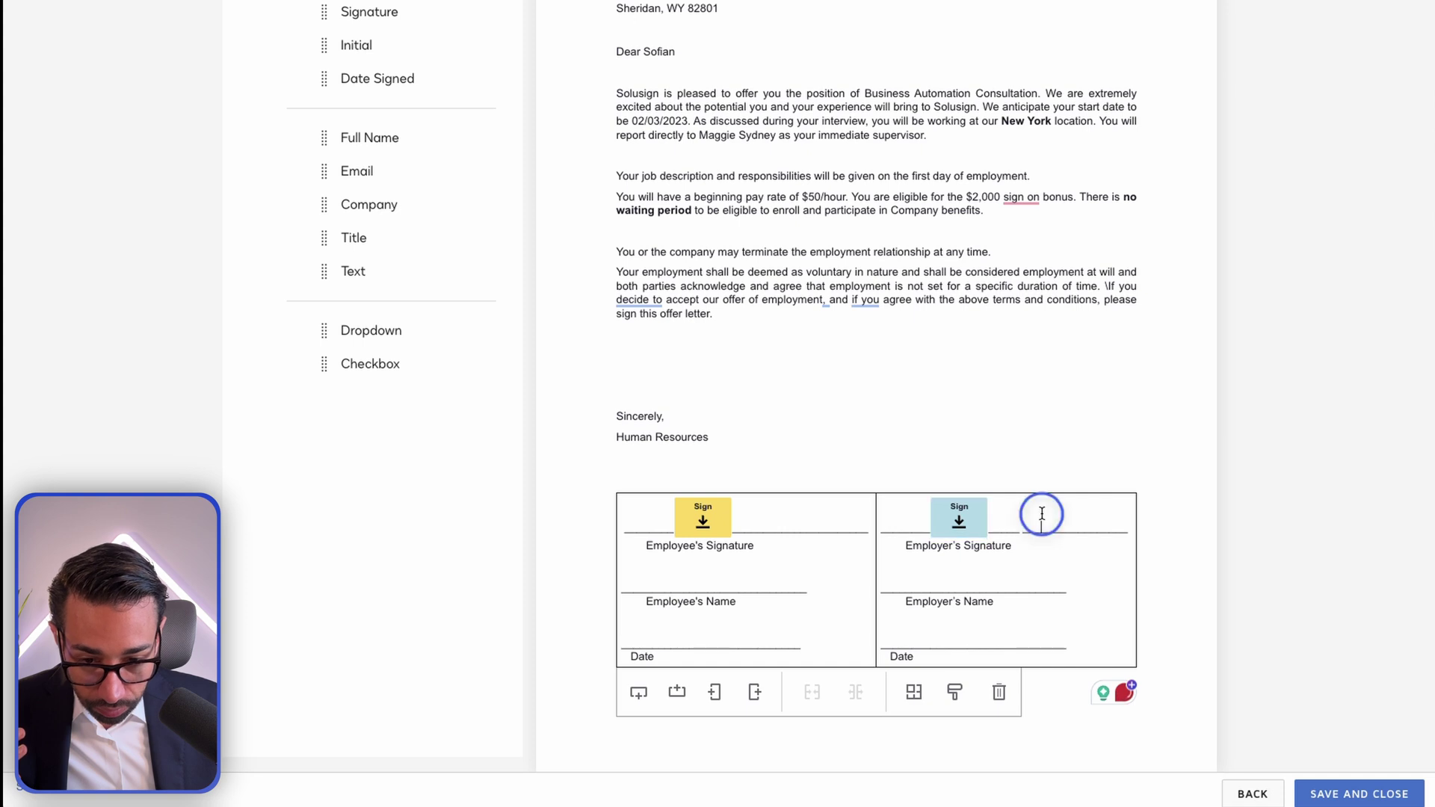
click(1069, 559)
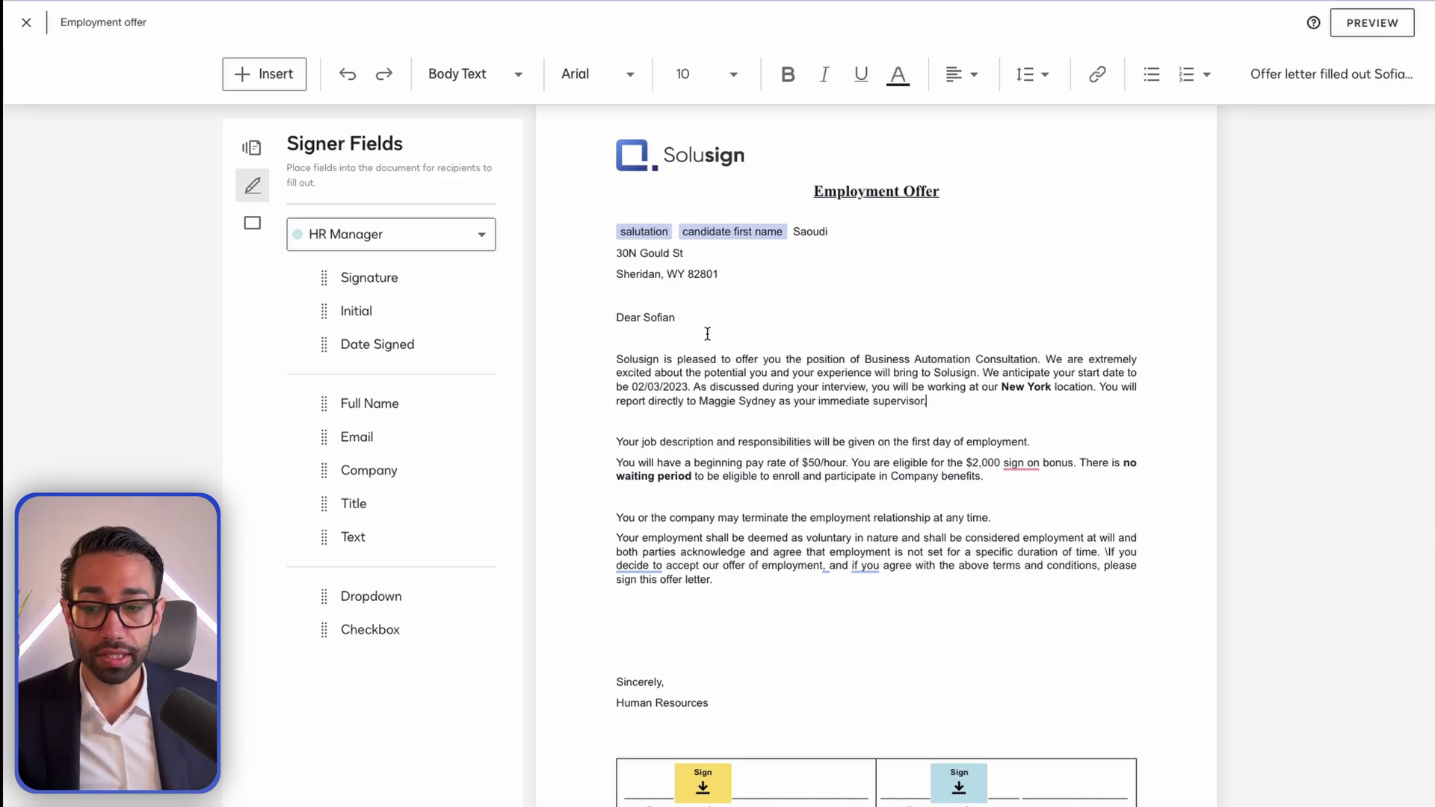
Step: In Word, overwrite the address-line name with {{salutation}}{{candidateFirstName}}, removing the leftover name
key(super+Tab)
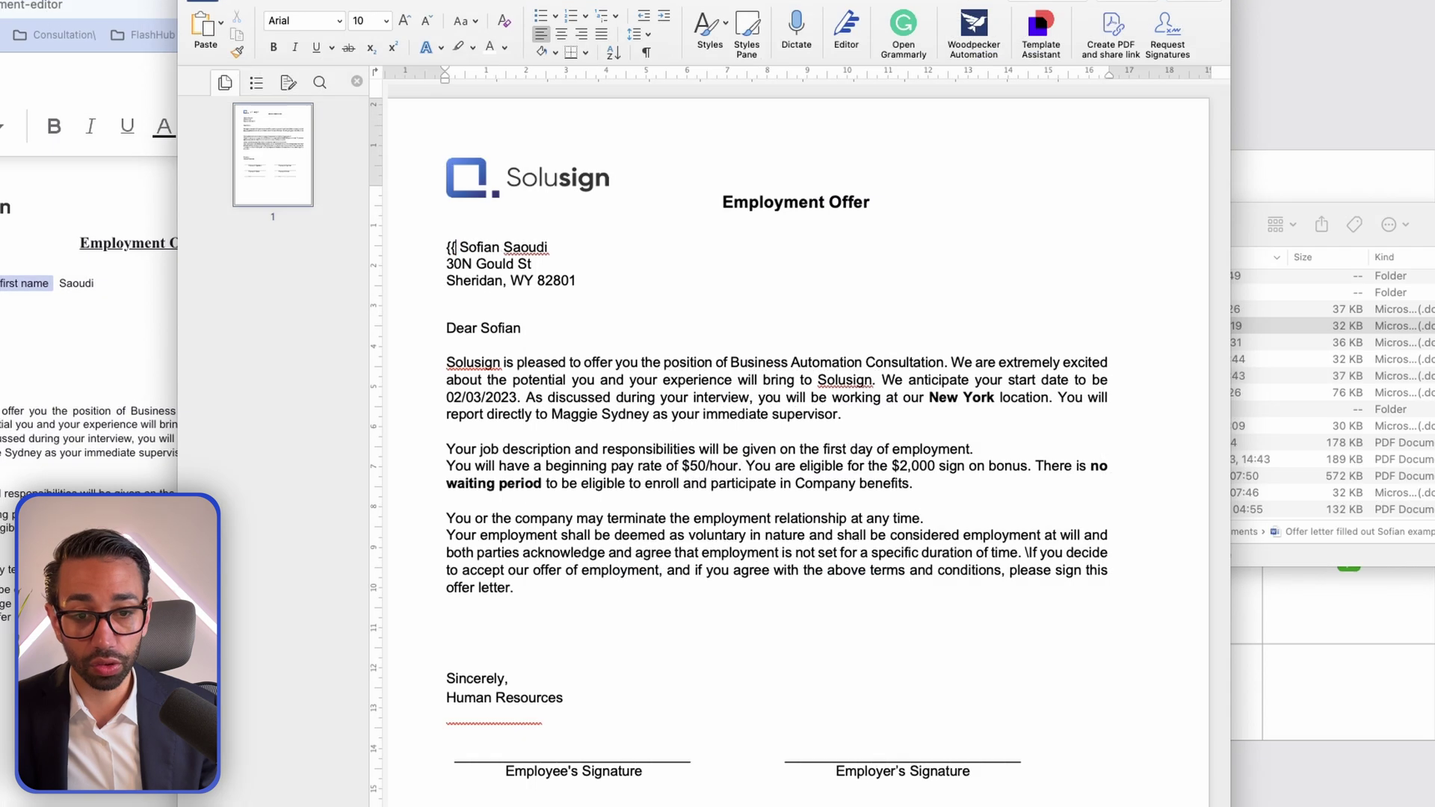
text(salutation)
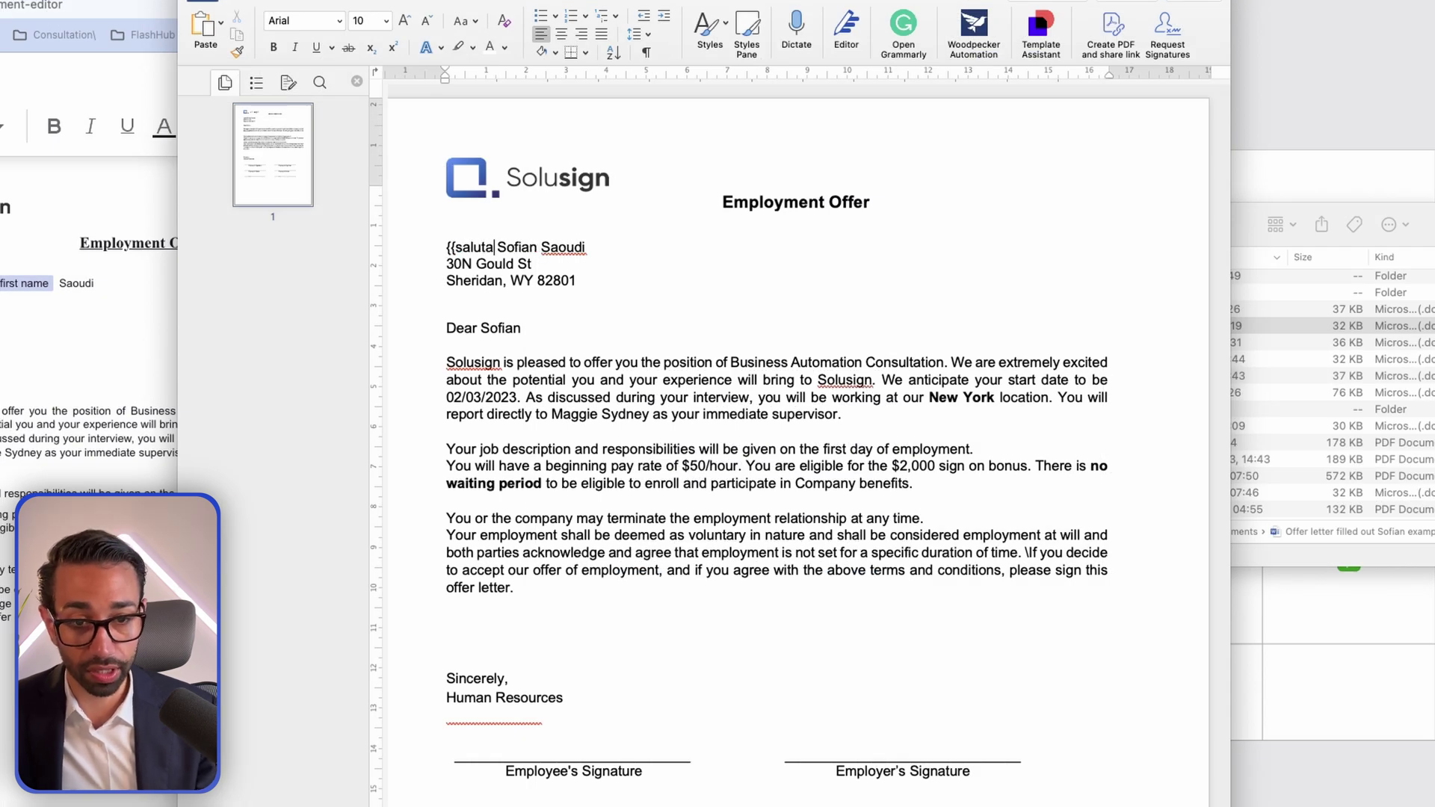
text(}} )
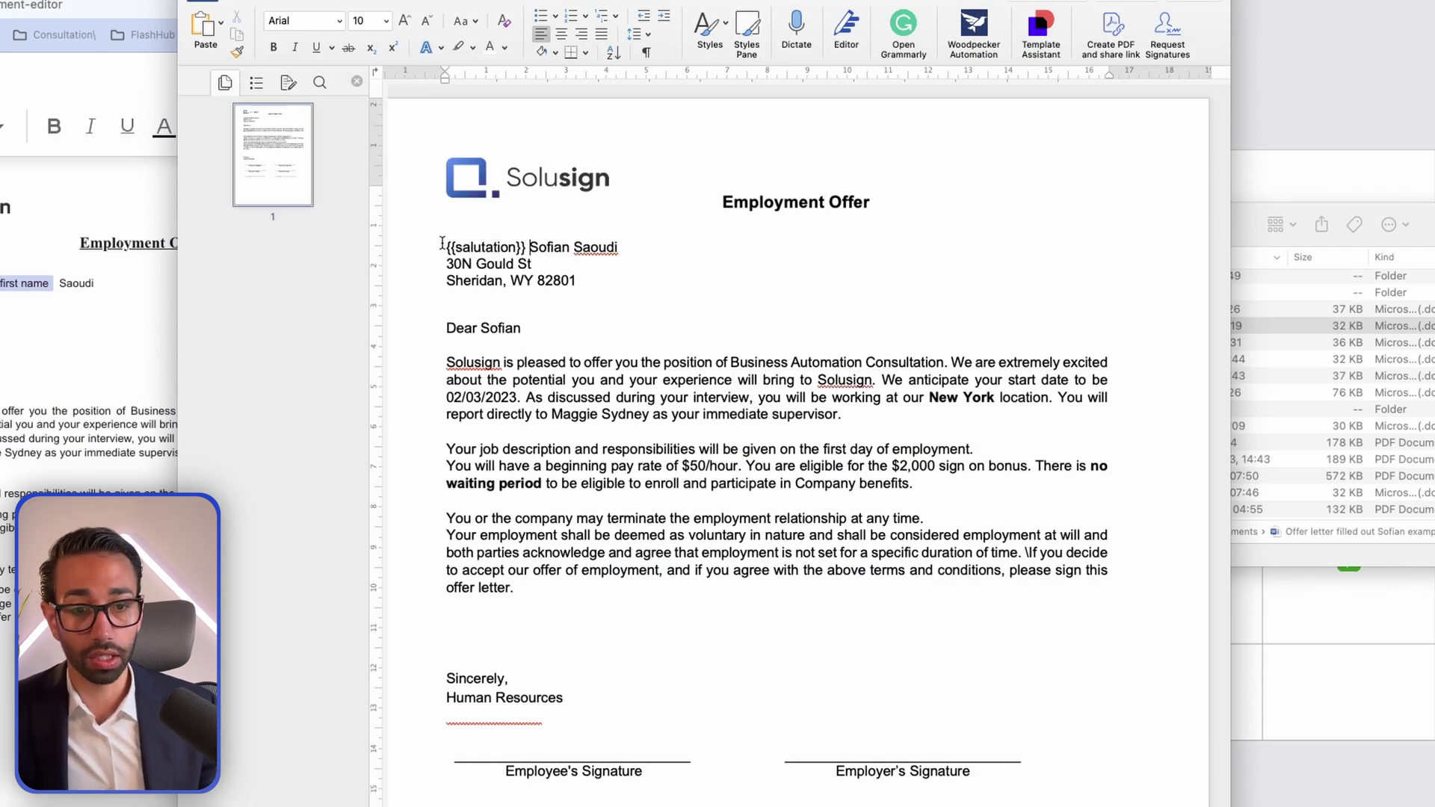
text({{candidatefirstna)
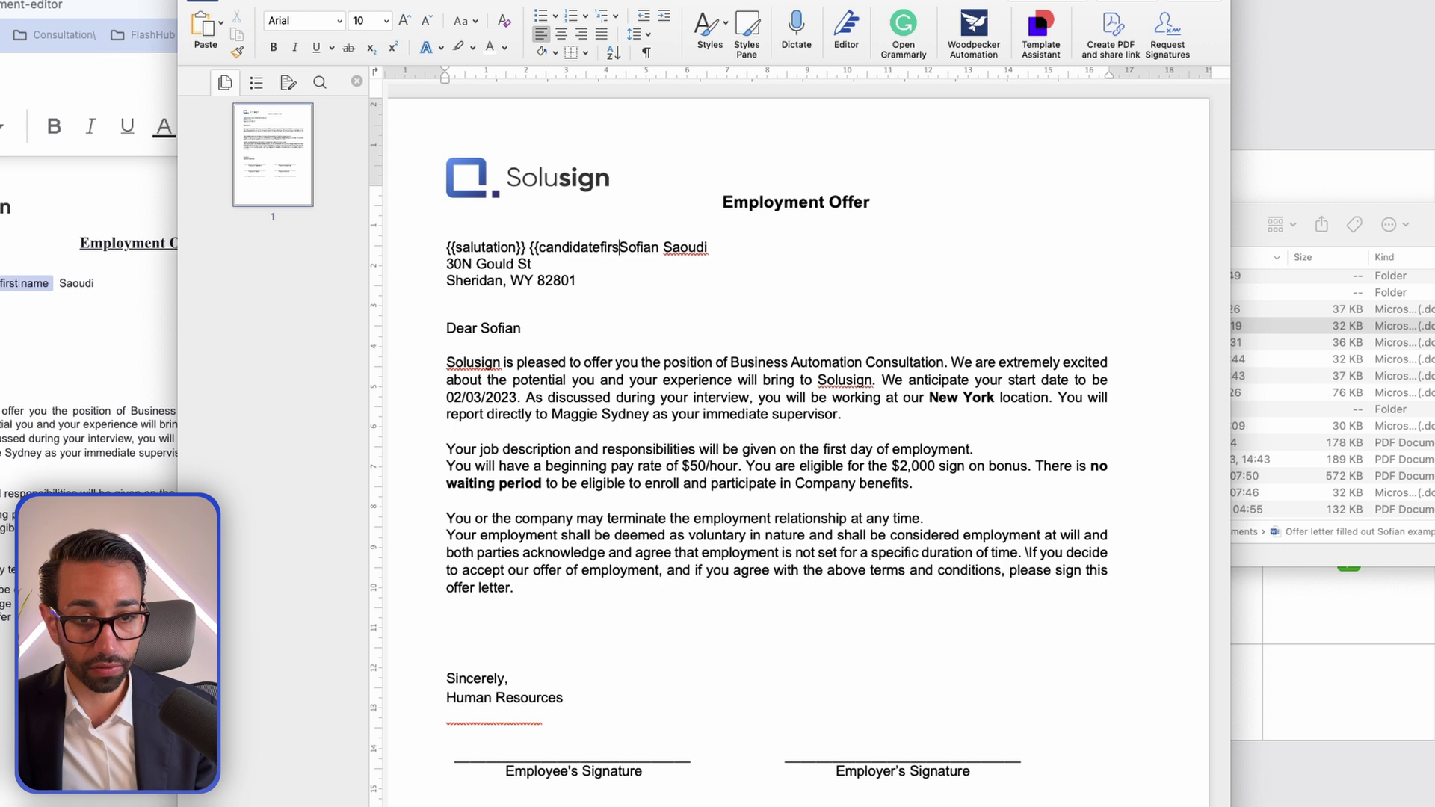
text(me)
key(BackSpace)
key(BackSpace)
key(BackSpace)
key(BackSpace)
key(BackSpace)
key(BackSpace)
key(BackSpace)
key(BackSpace)
key(BackSpace)
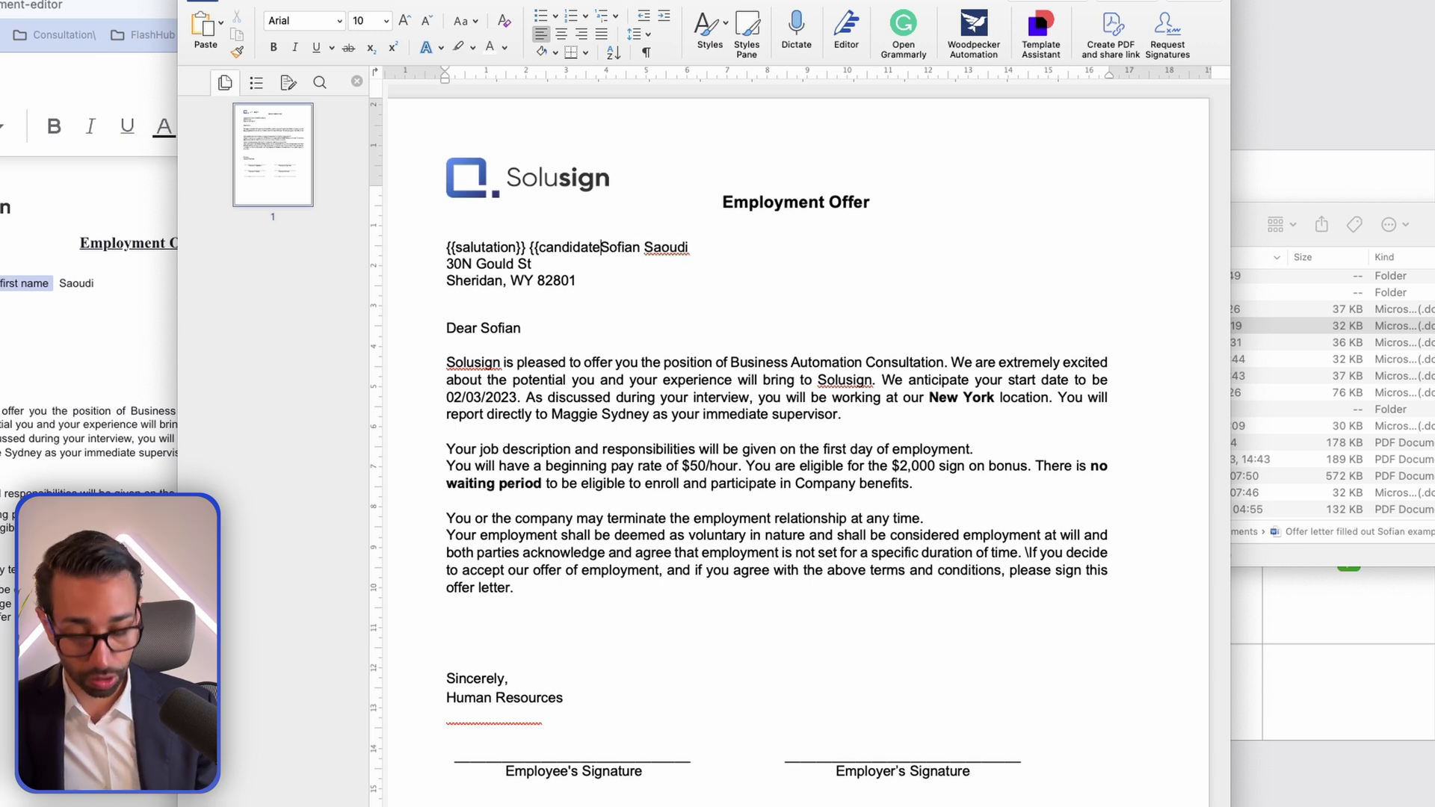
text(Firsr)
key(BackSpace)
text(tName}})
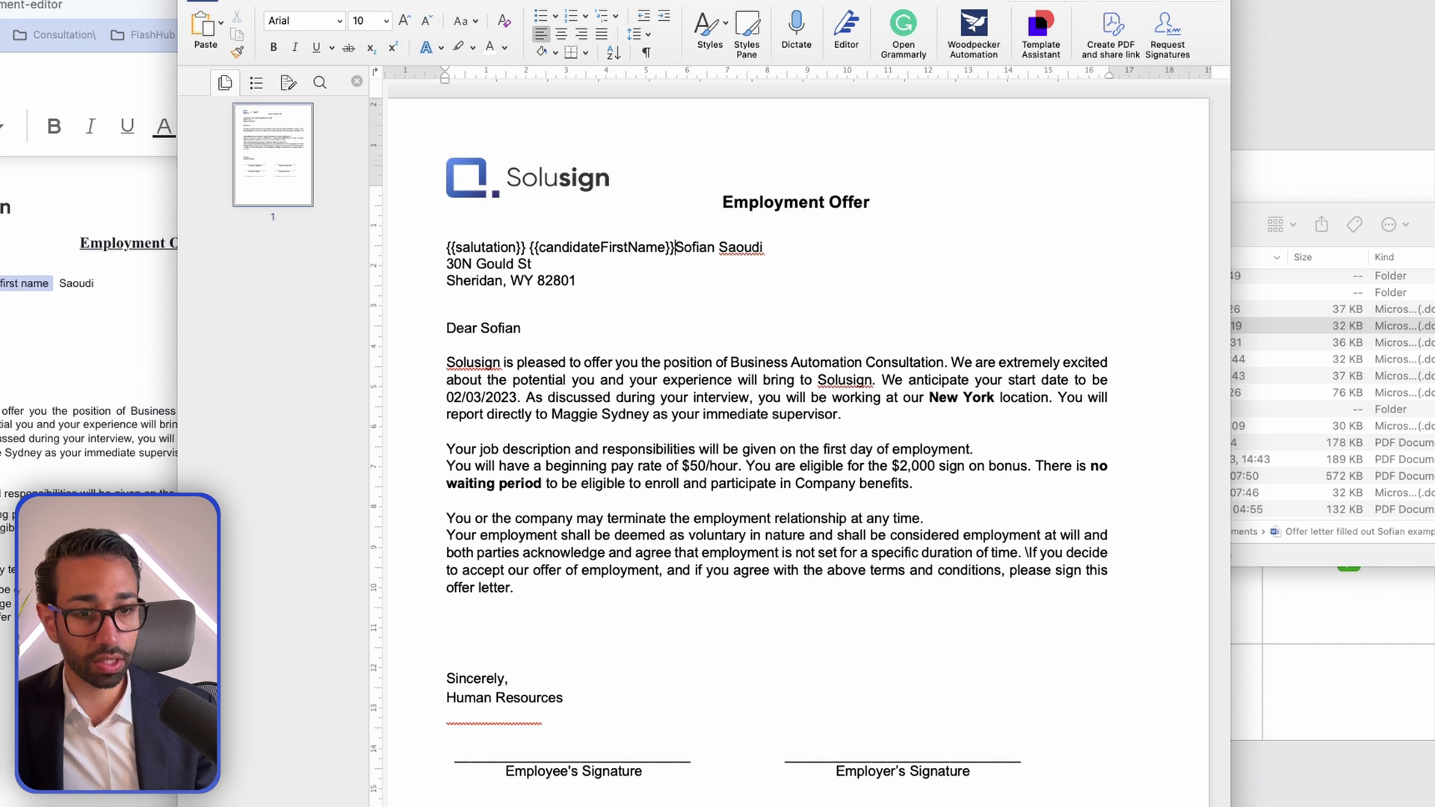
key(shift+End)
key(BackSpace)
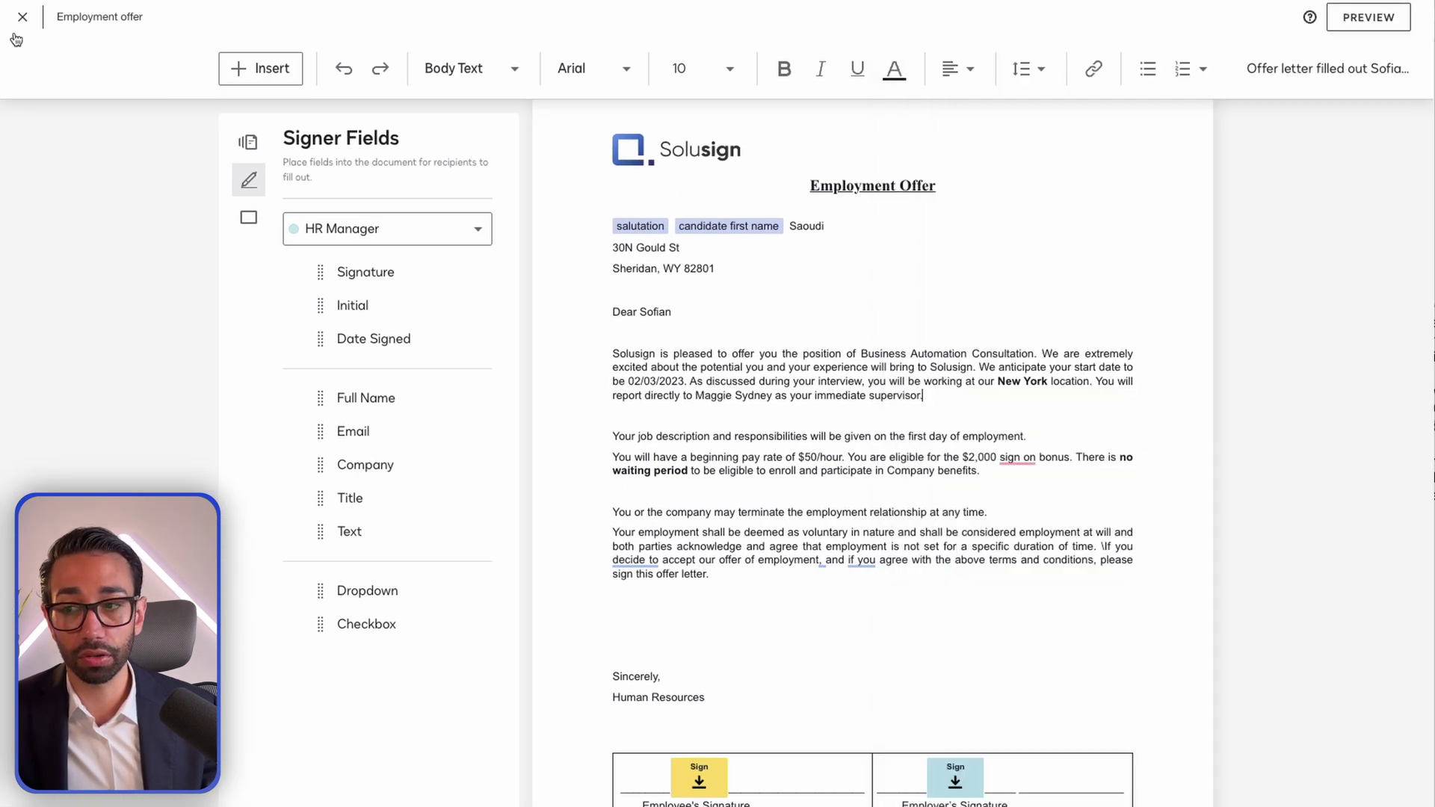
Step: Save the placed field, preview the offer letter, and slide the Candidate signature along its line
click(23, 17)
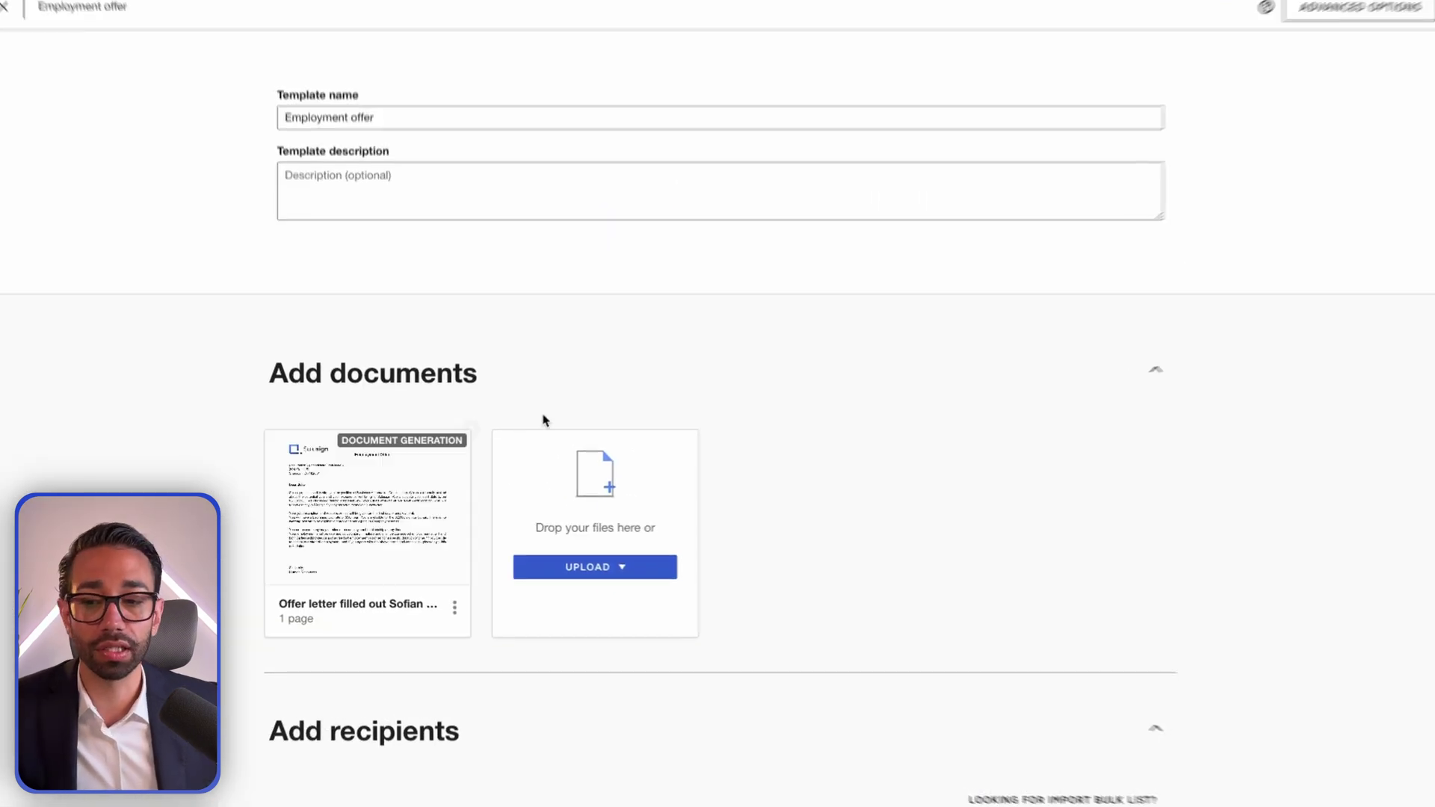
click(367, 505)
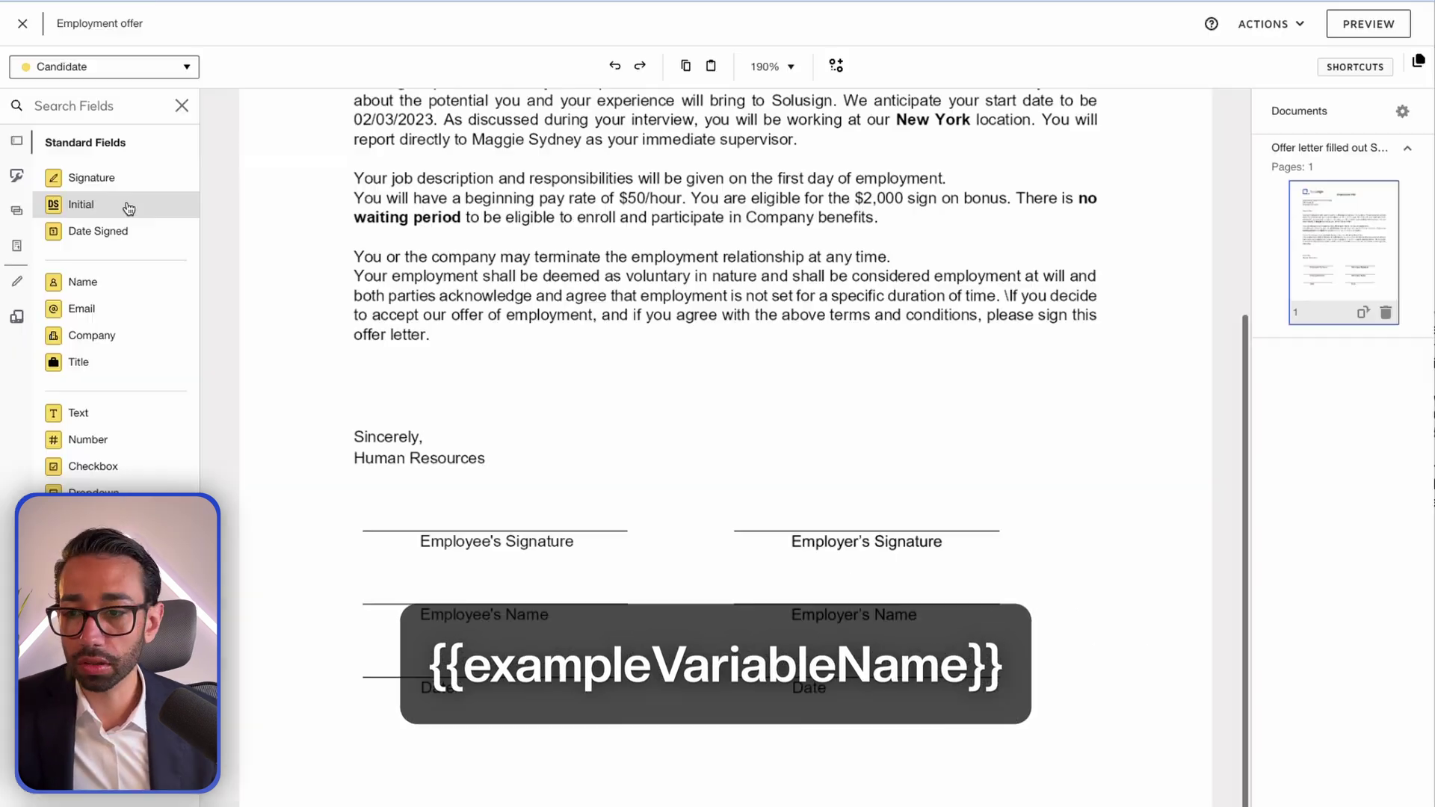
mouse_move(82, 177)
mouse_down()
mouse_move(411, 503)
mouse_move(364, 484)
mouse_up()
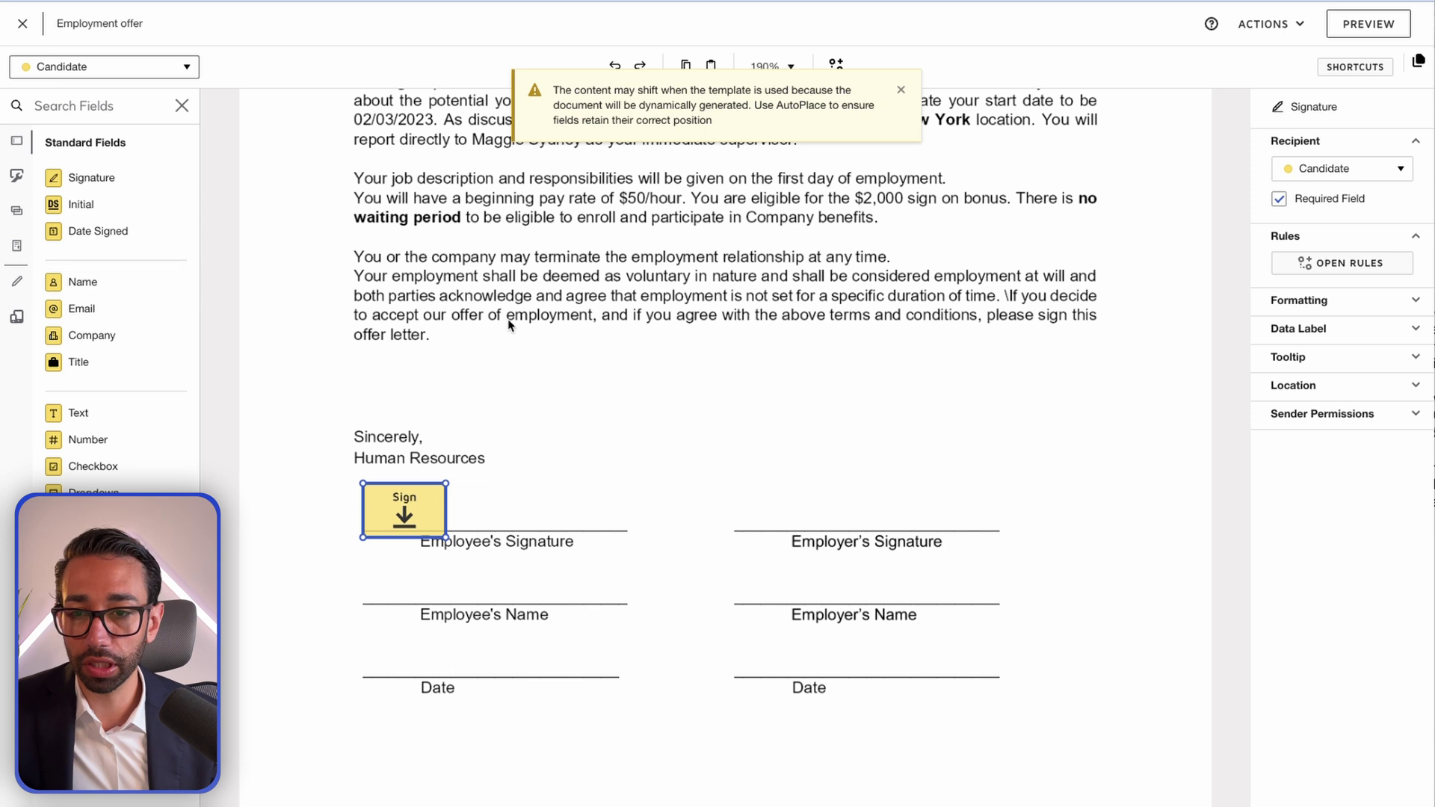
Step: Add Candidate Full Name and Date Signed fields on the employee lines and left-align all three
drag(82, 281, 362, 588)
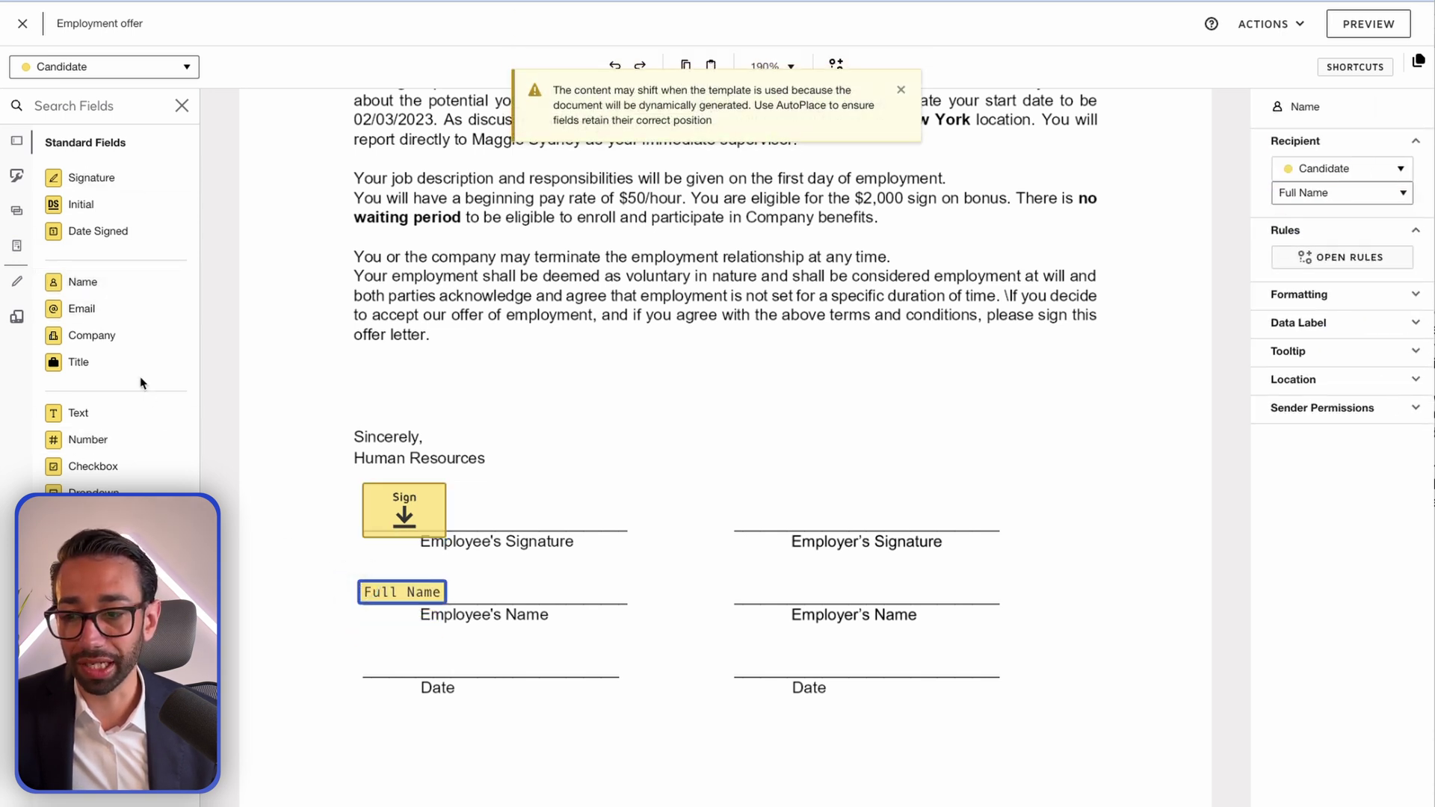
drag(115, 243, 365, 662)
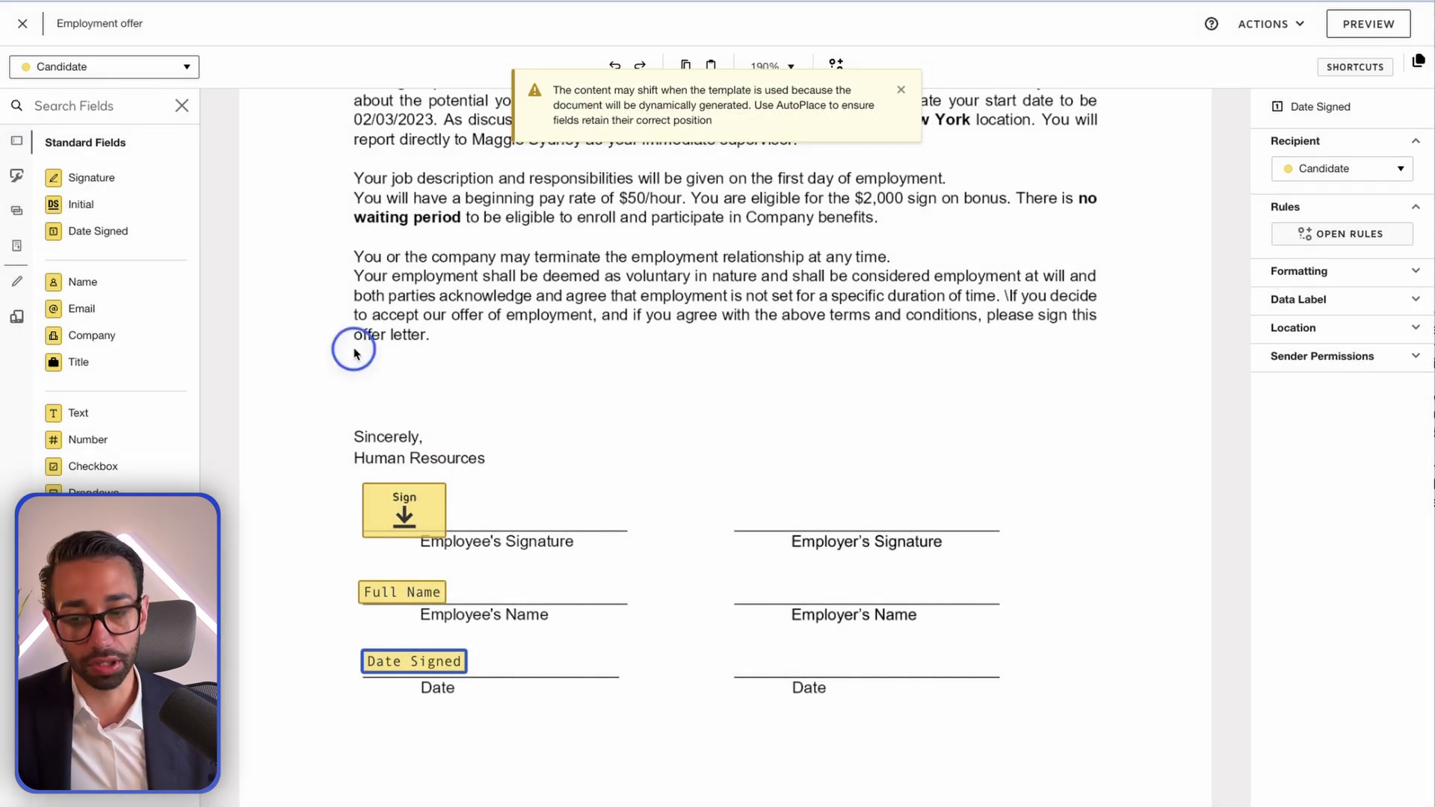
drag(352, 346, 630, 797)
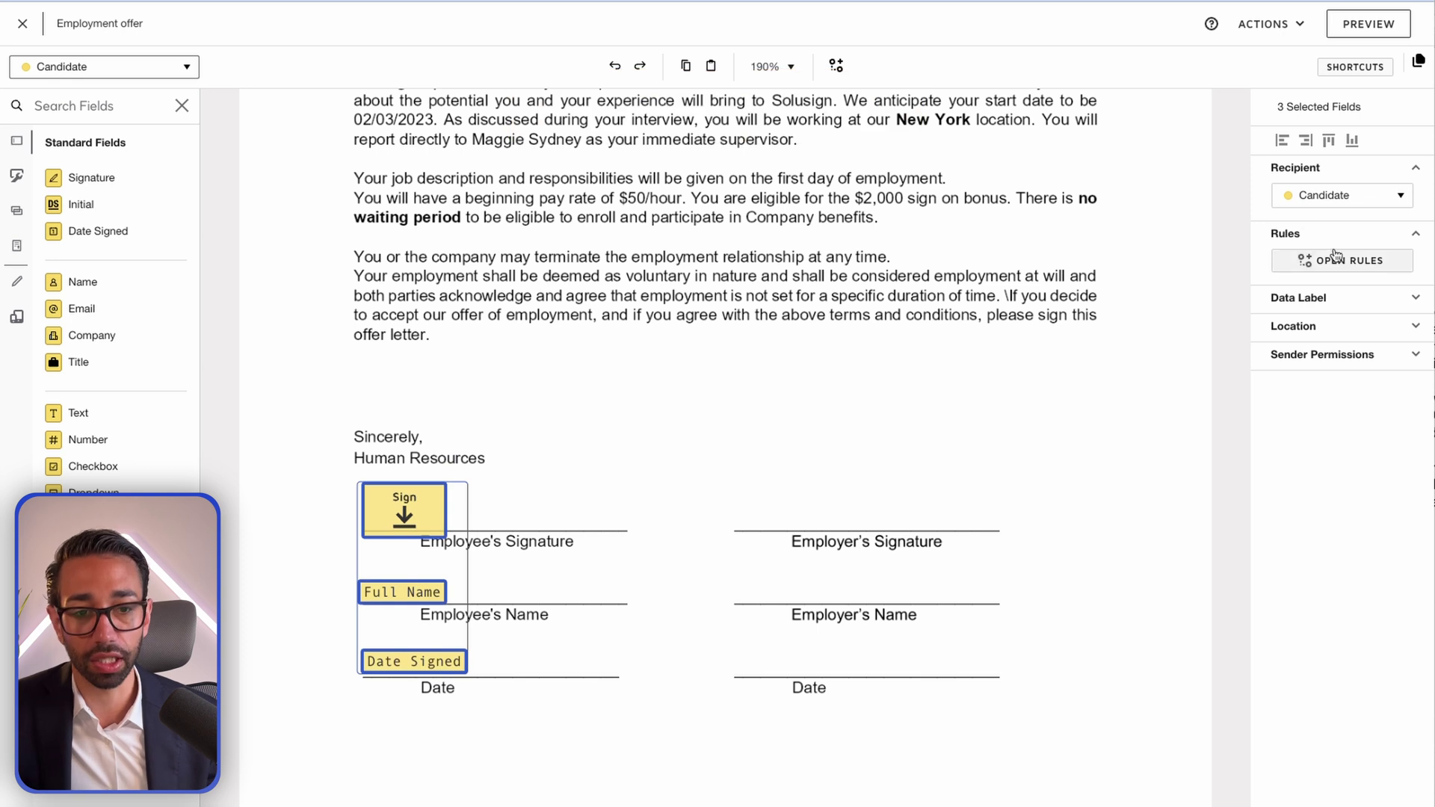
click(1281, 140)
Step: Duplicate the three Candidate fields onto the employer lines and assign the copies to HR
key(ctrl+d)
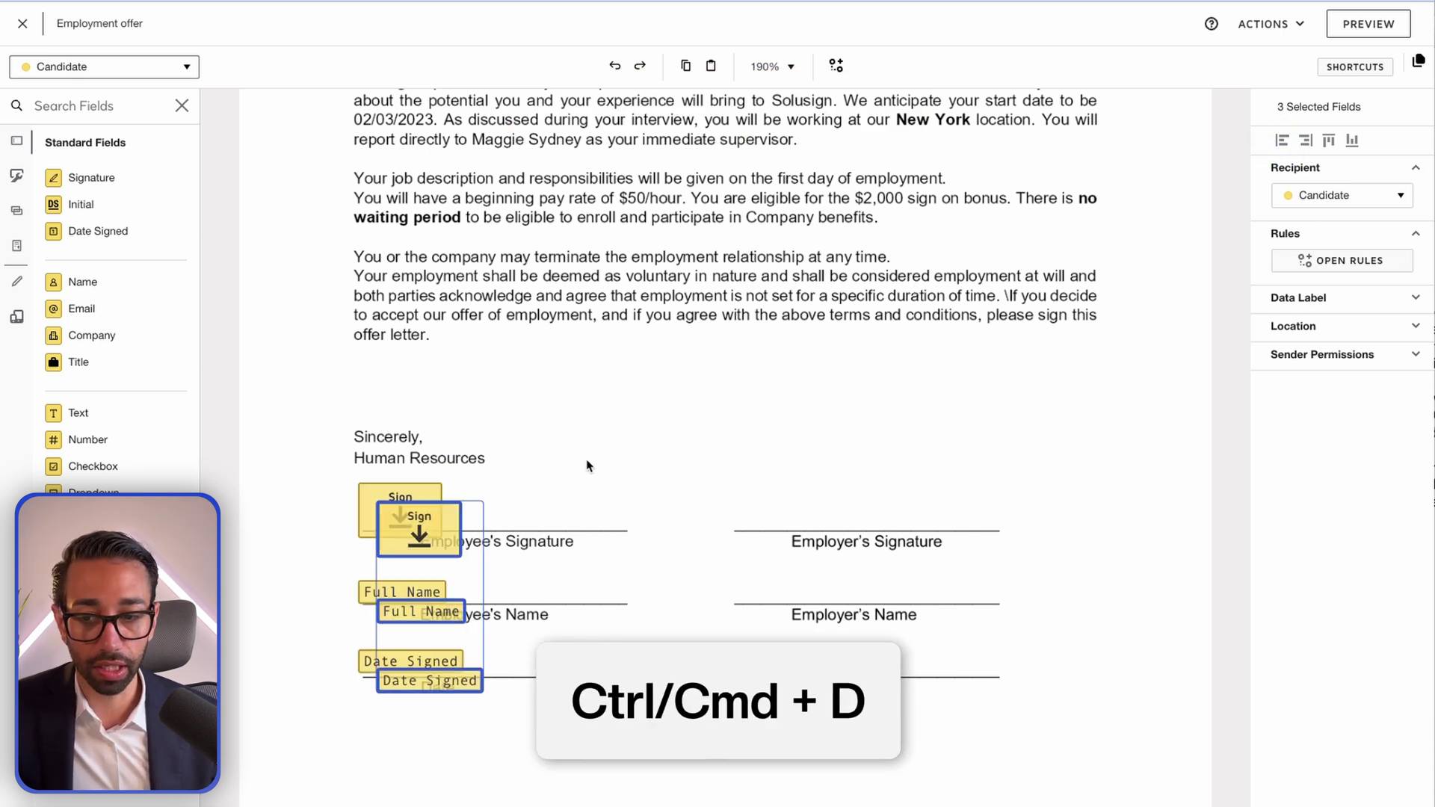
drag(410, 517, 779, 511)
click(1377, 195)
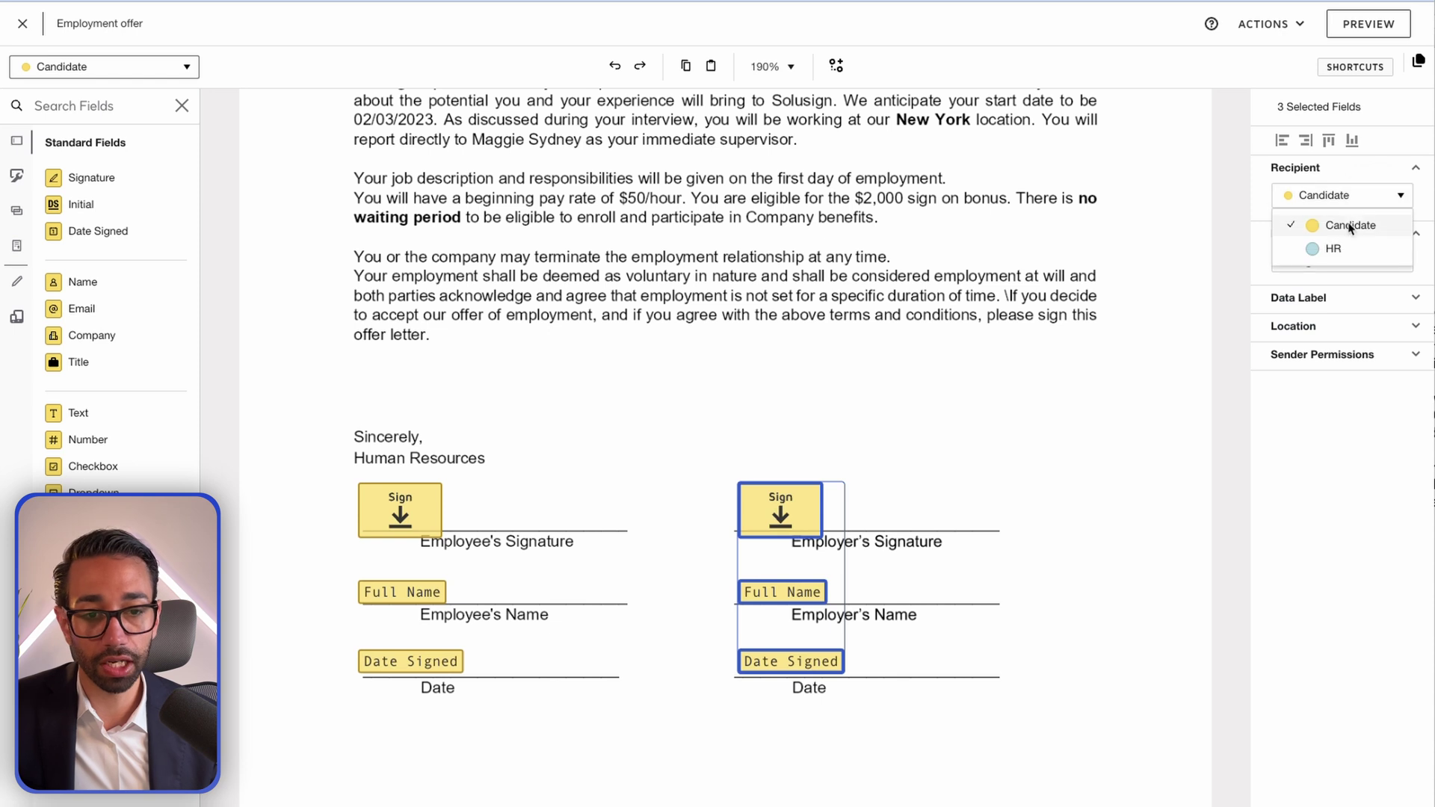
click(1334, 247)
click(409, 453)
drag(409, 452, 913, 731)
click(526, 408)
scroll(953, 736, up, 1)
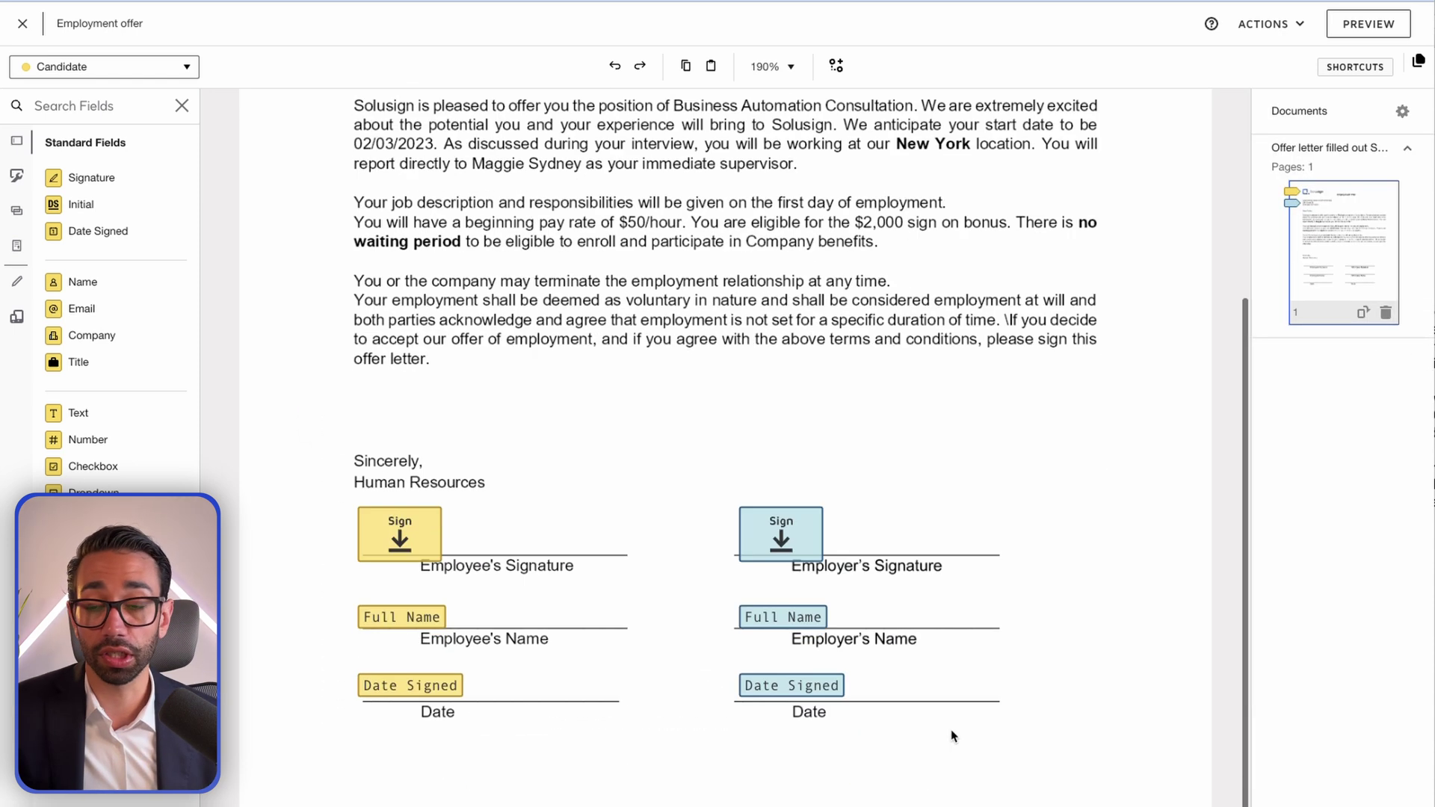
scroll(953, 735, up, 3)
scroll(1046, 729, down, 5)
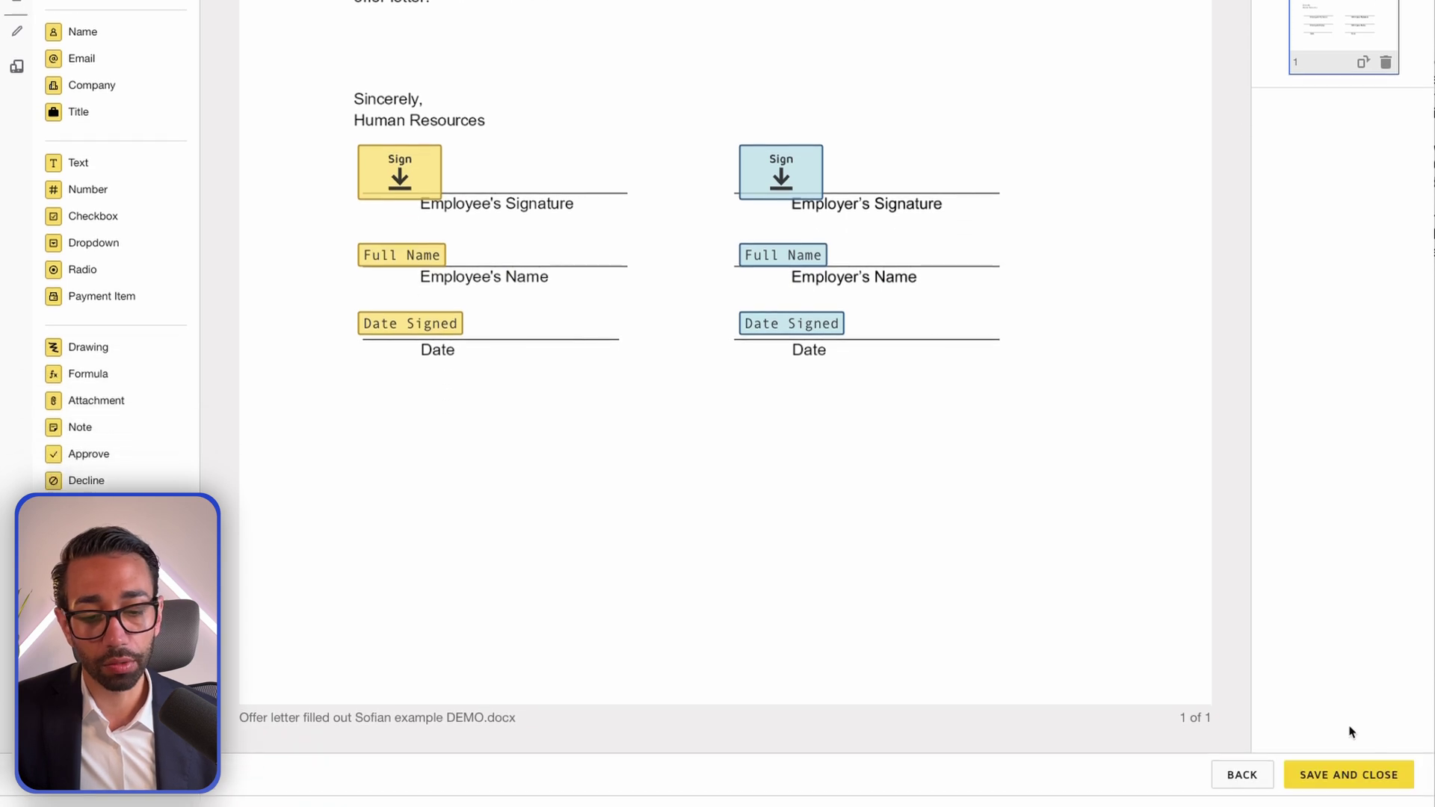
Step: Save the Employment offer template and use it, filling Candidate and HR from contact suggestions
click(1357, 776)
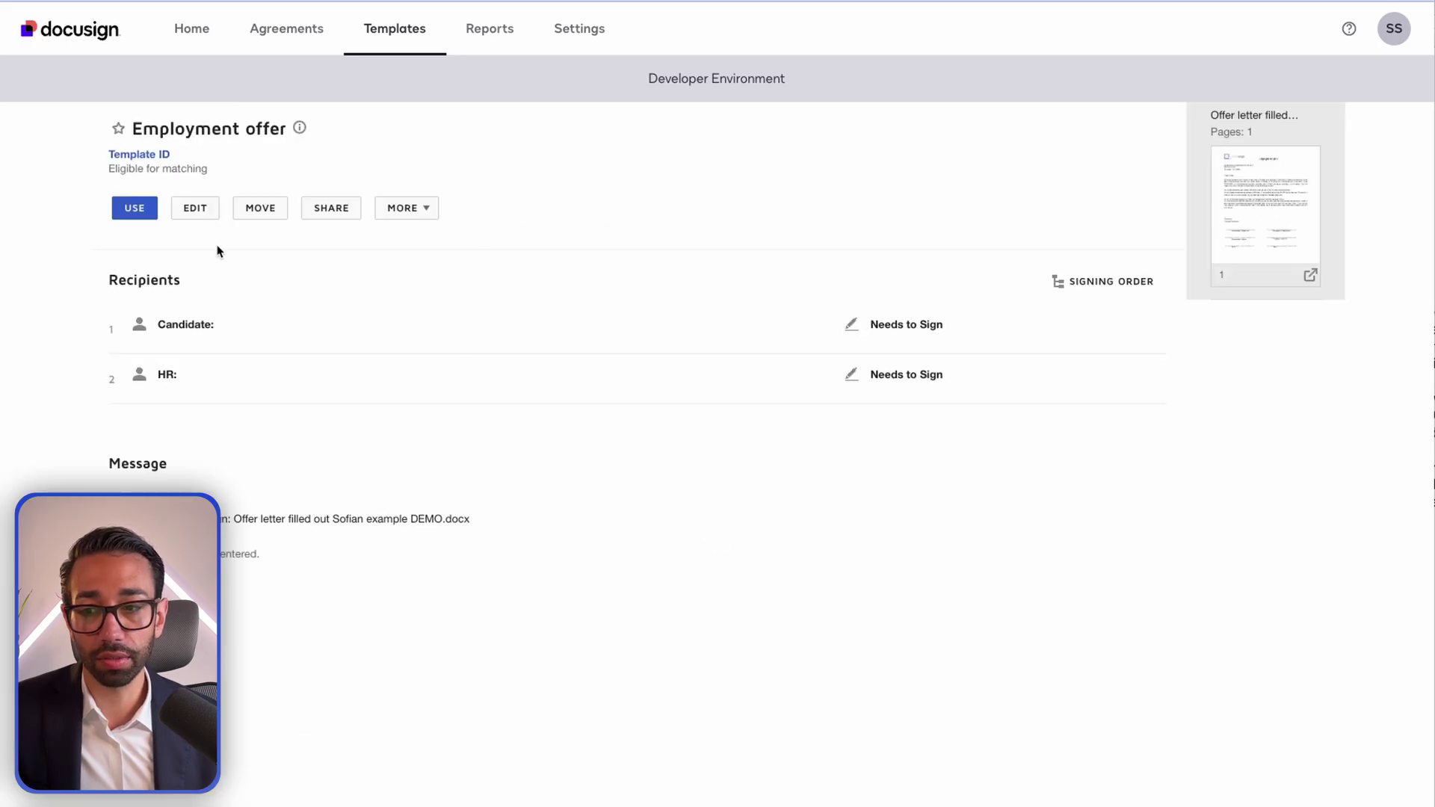
click(137, 209)
click(474, 607)
click(509, 772)
click(513, 798)
click(1246, 713)
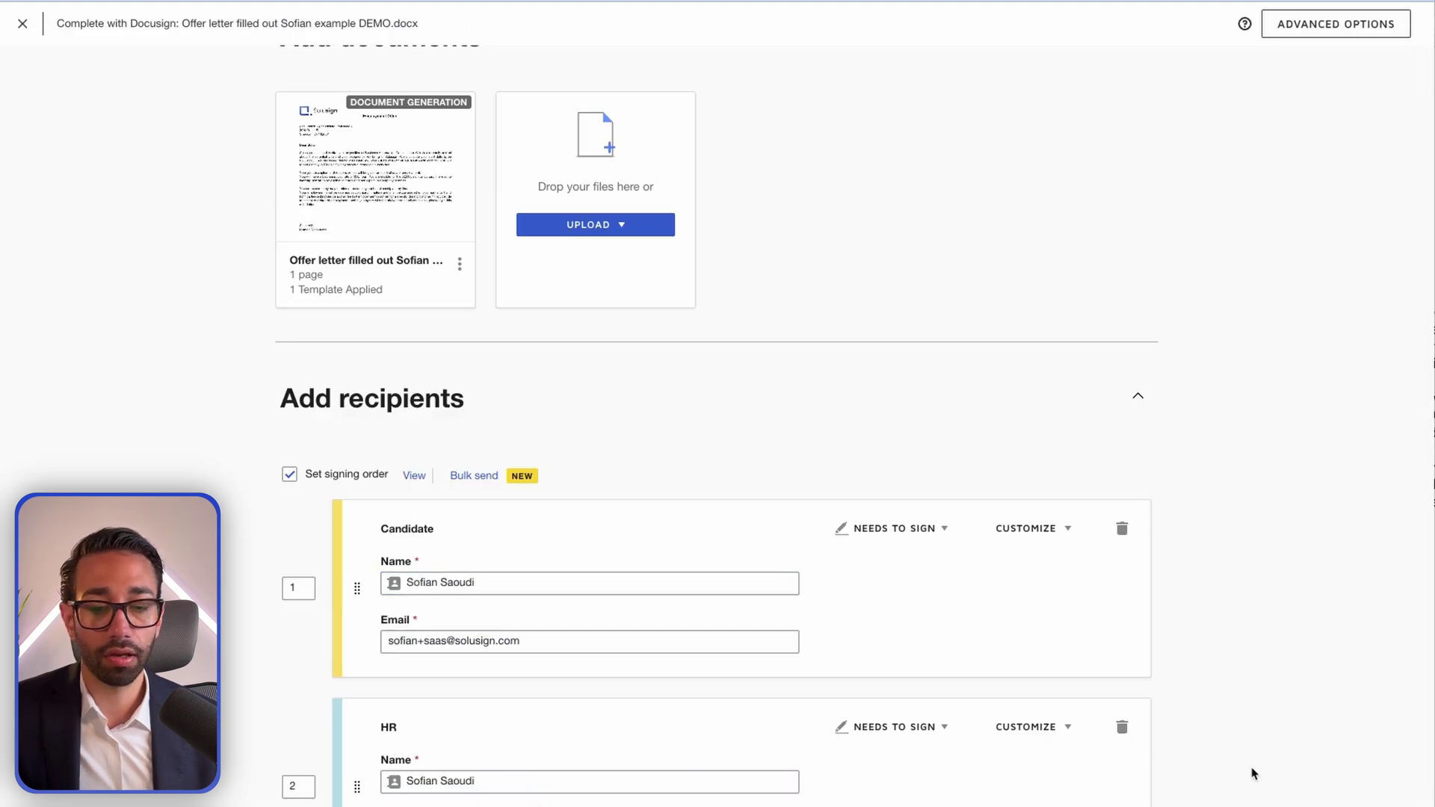
scroll(1253, 768, down, 2)
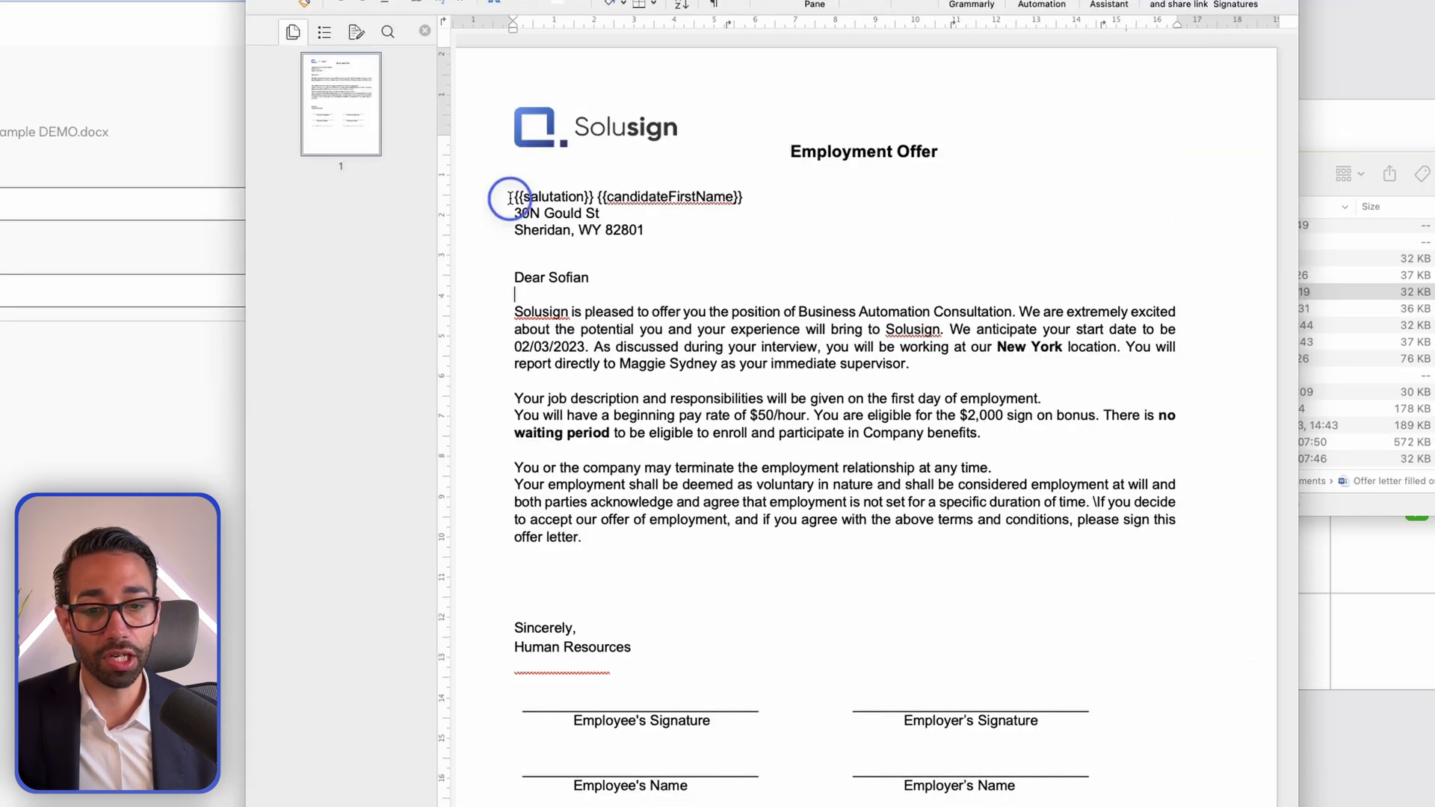
Step: Enter salutation 'Ms' and the candidate's first name in the envelope's field data
drag(1178, 198, 1255, 197)
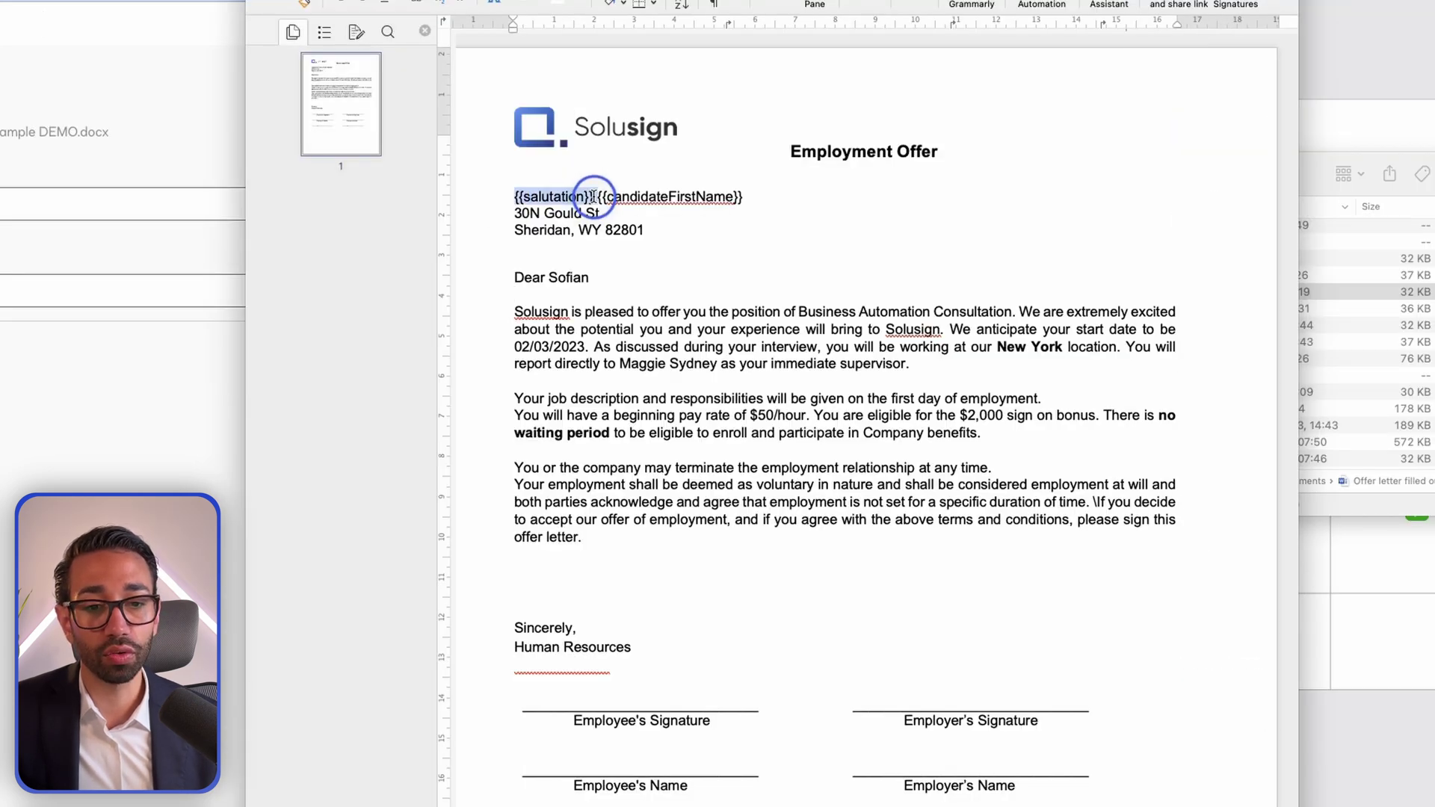
click(593, 197)
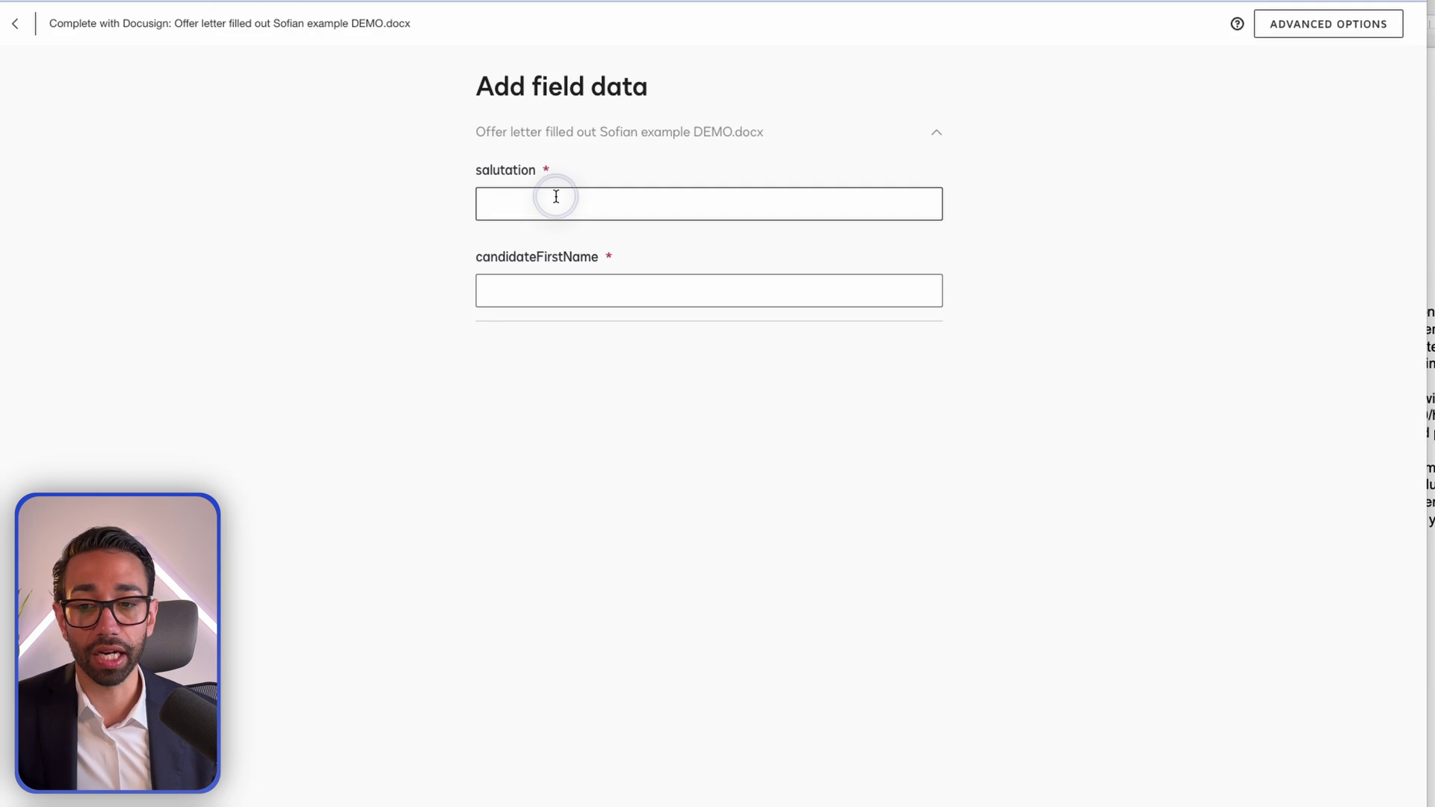
click(546, 196)
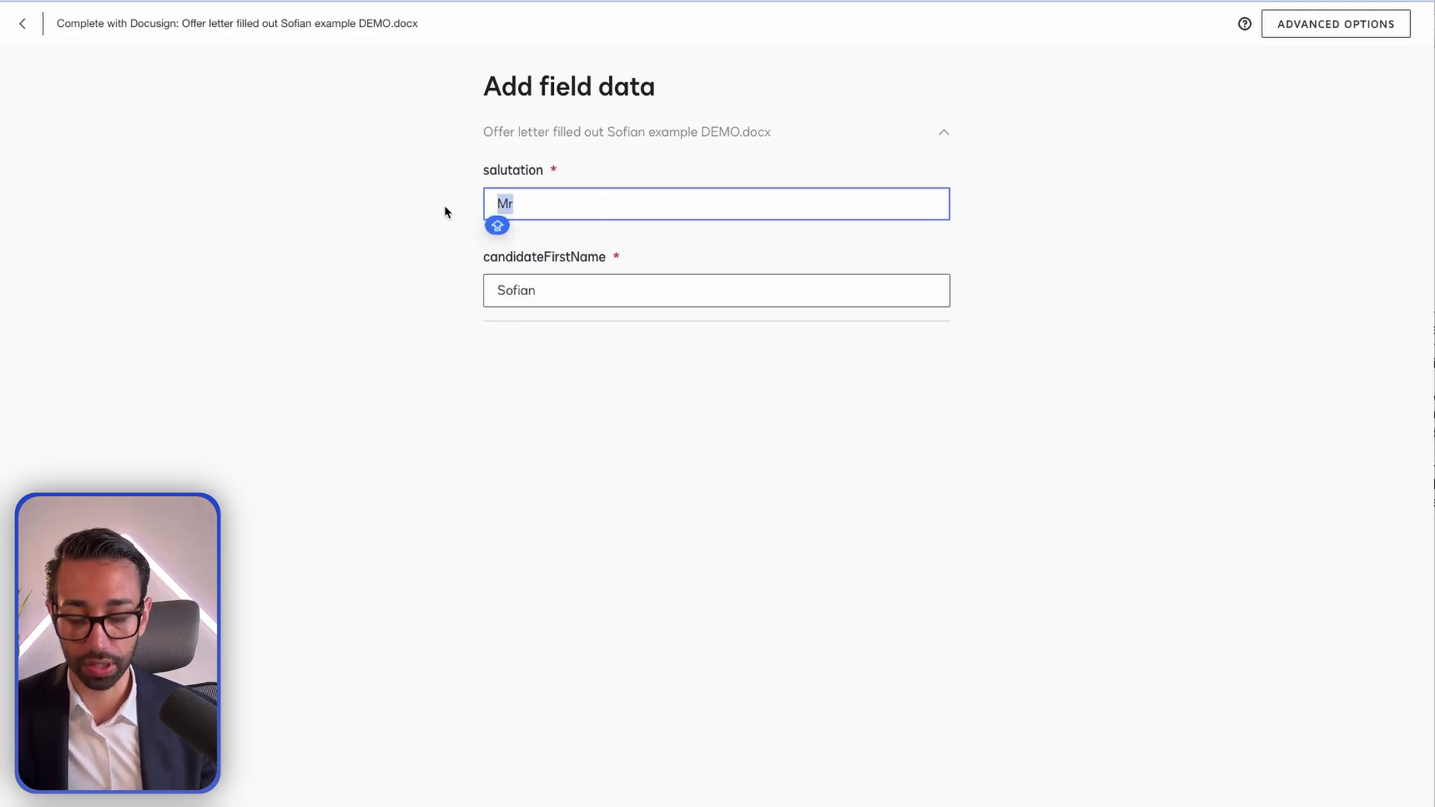
text(Ms)
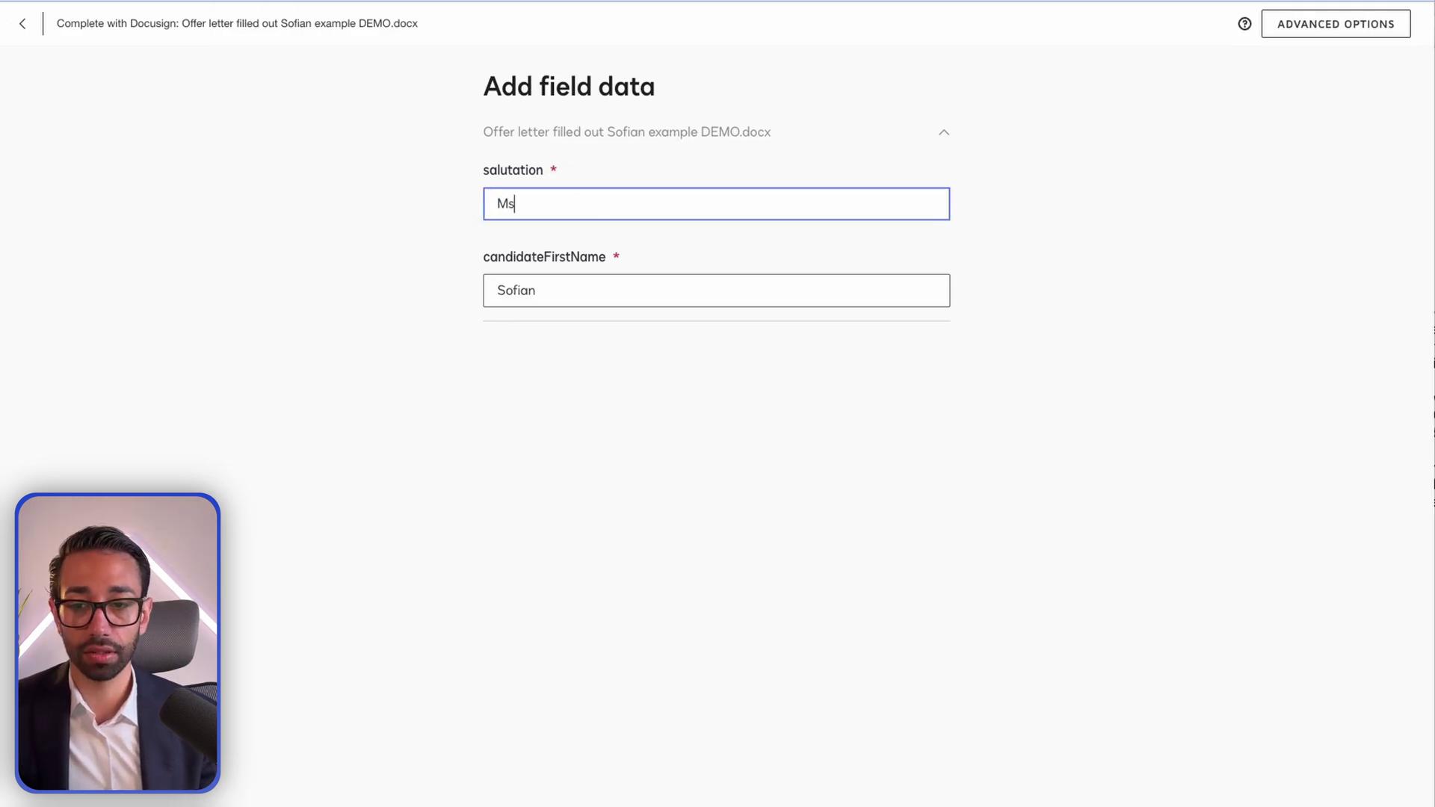
key(Tab)
text(Sop)
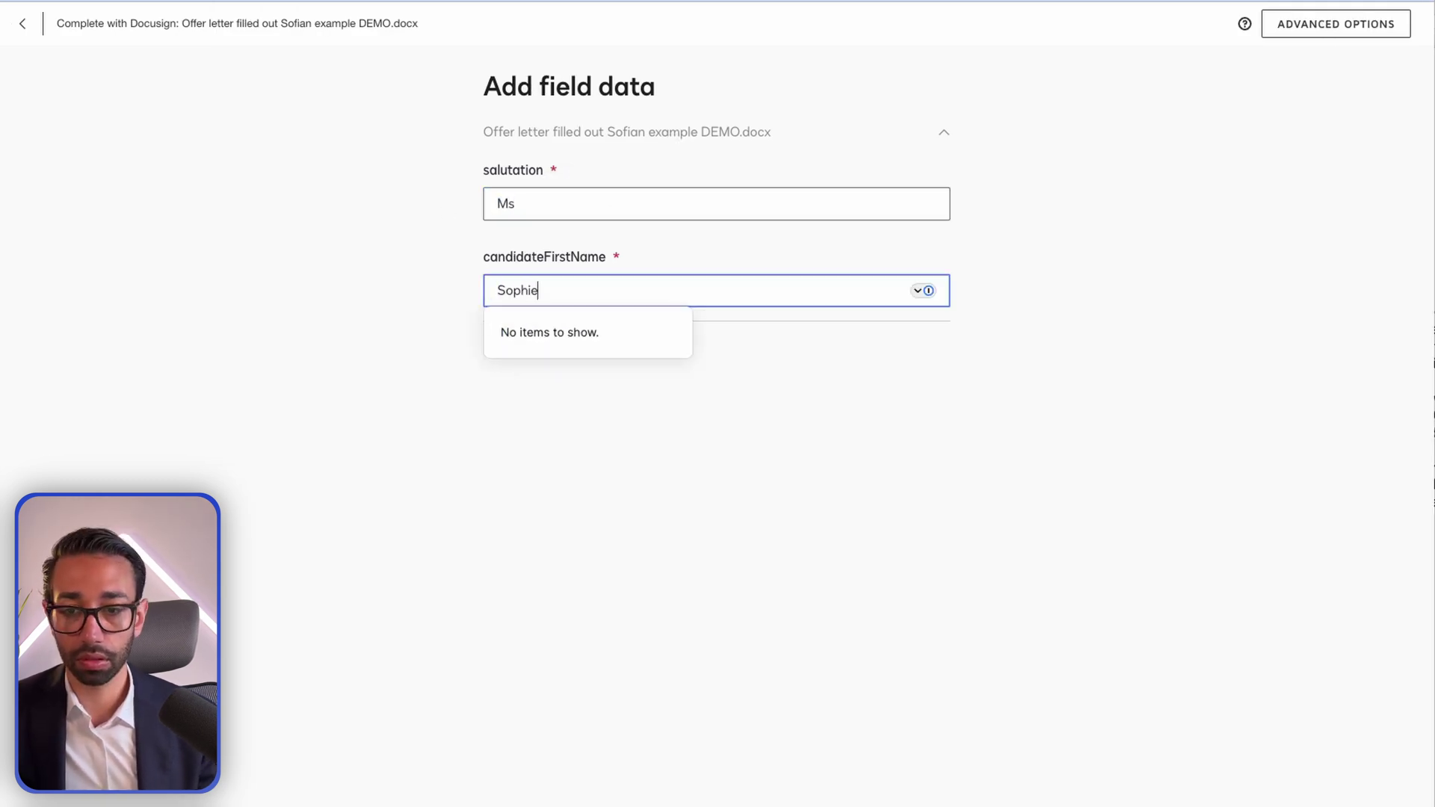
text(hie)
key(Tab)
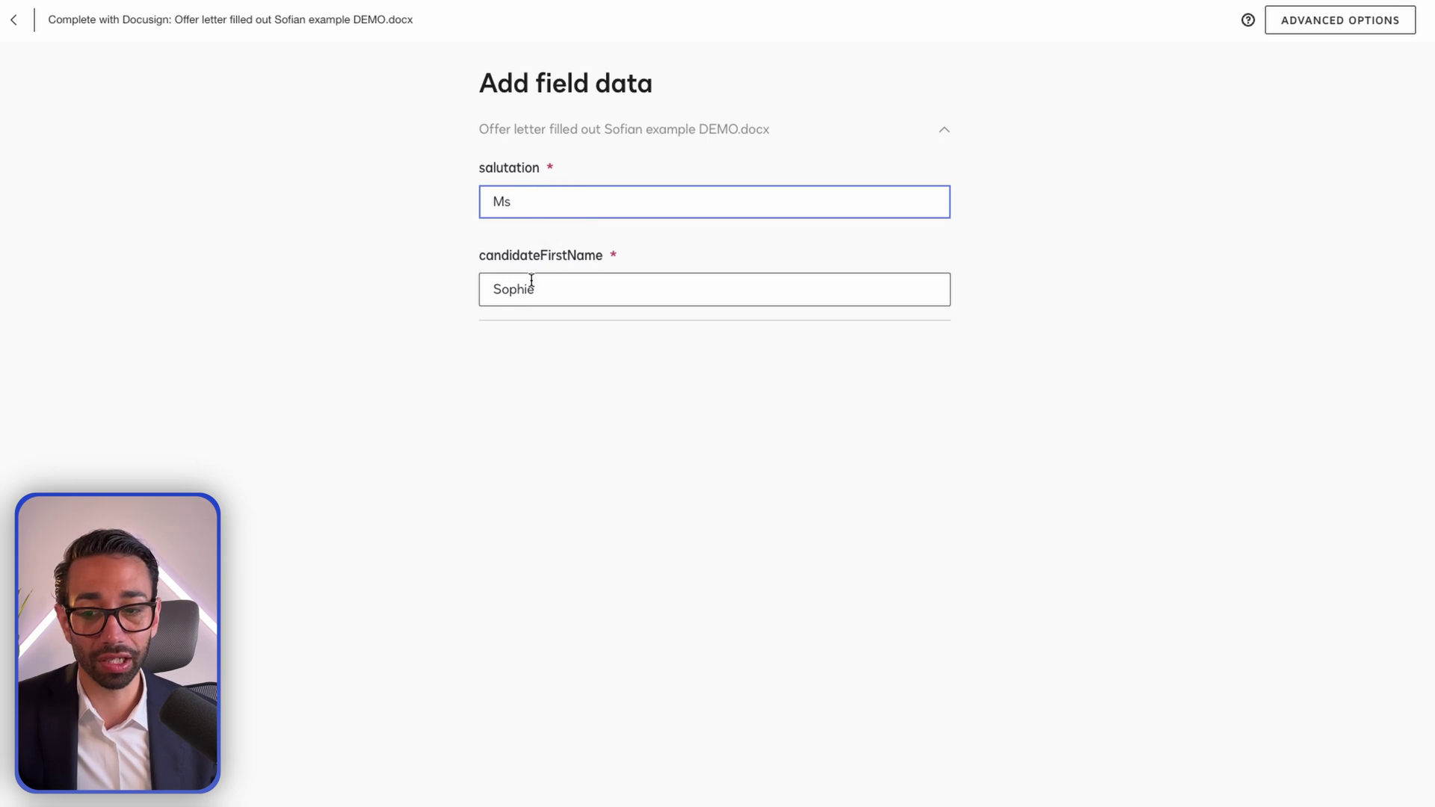
click(554, 295)
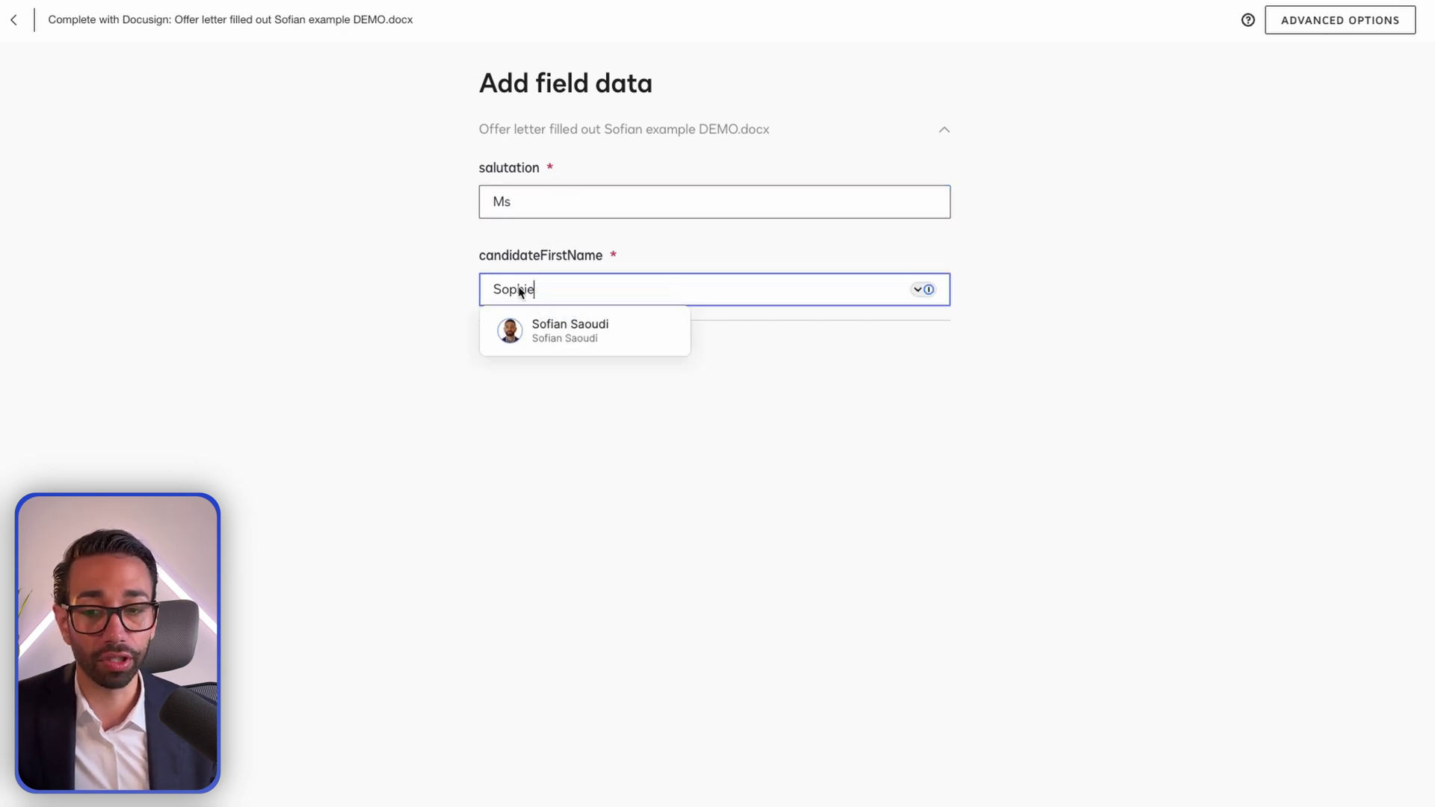
click(551, 289)
click(430, 290)
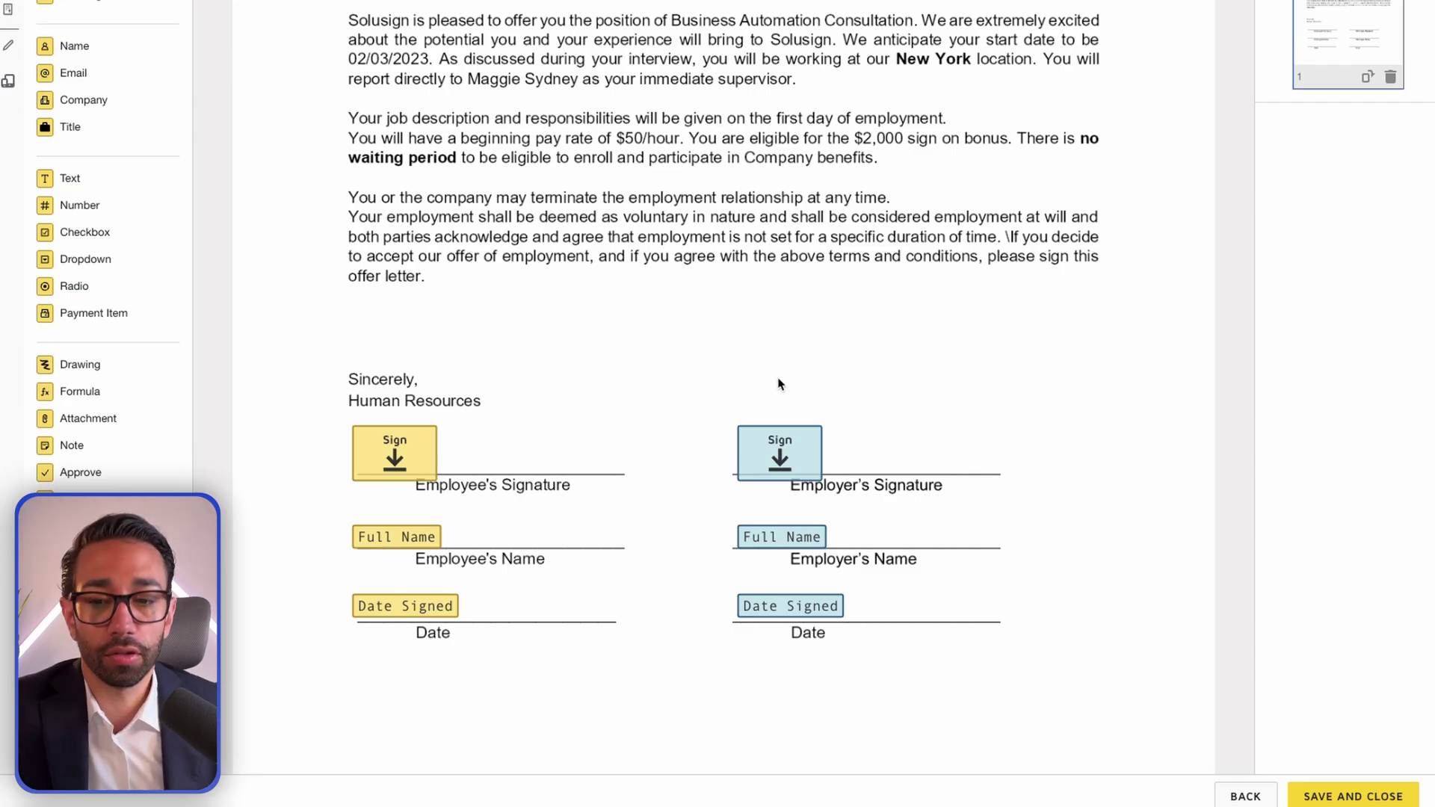
Step: Scroll the offer letter to the signature block and select the Candidate's signature field
scroll(960, 272, up, 1)
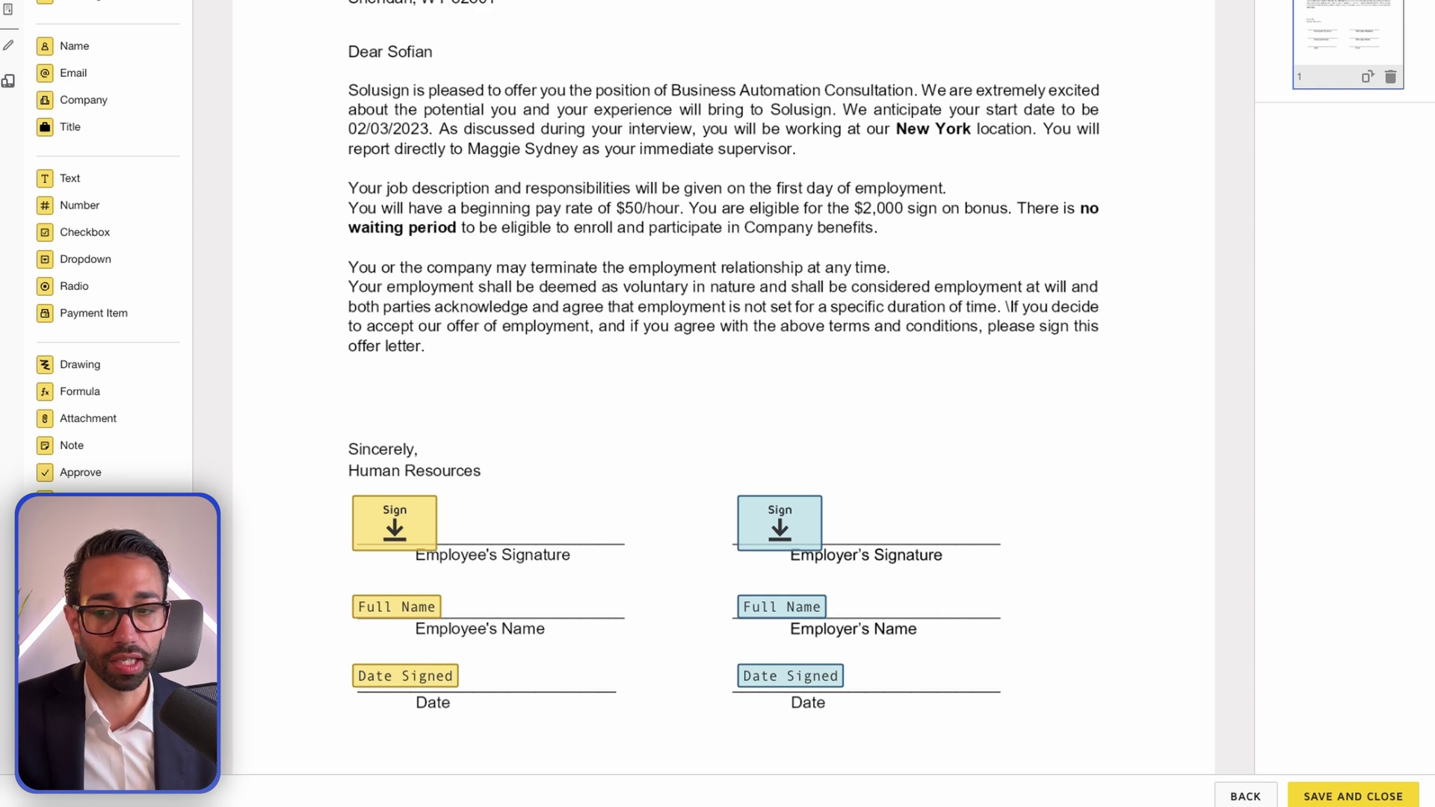
scroll(553, 280, down, 2)
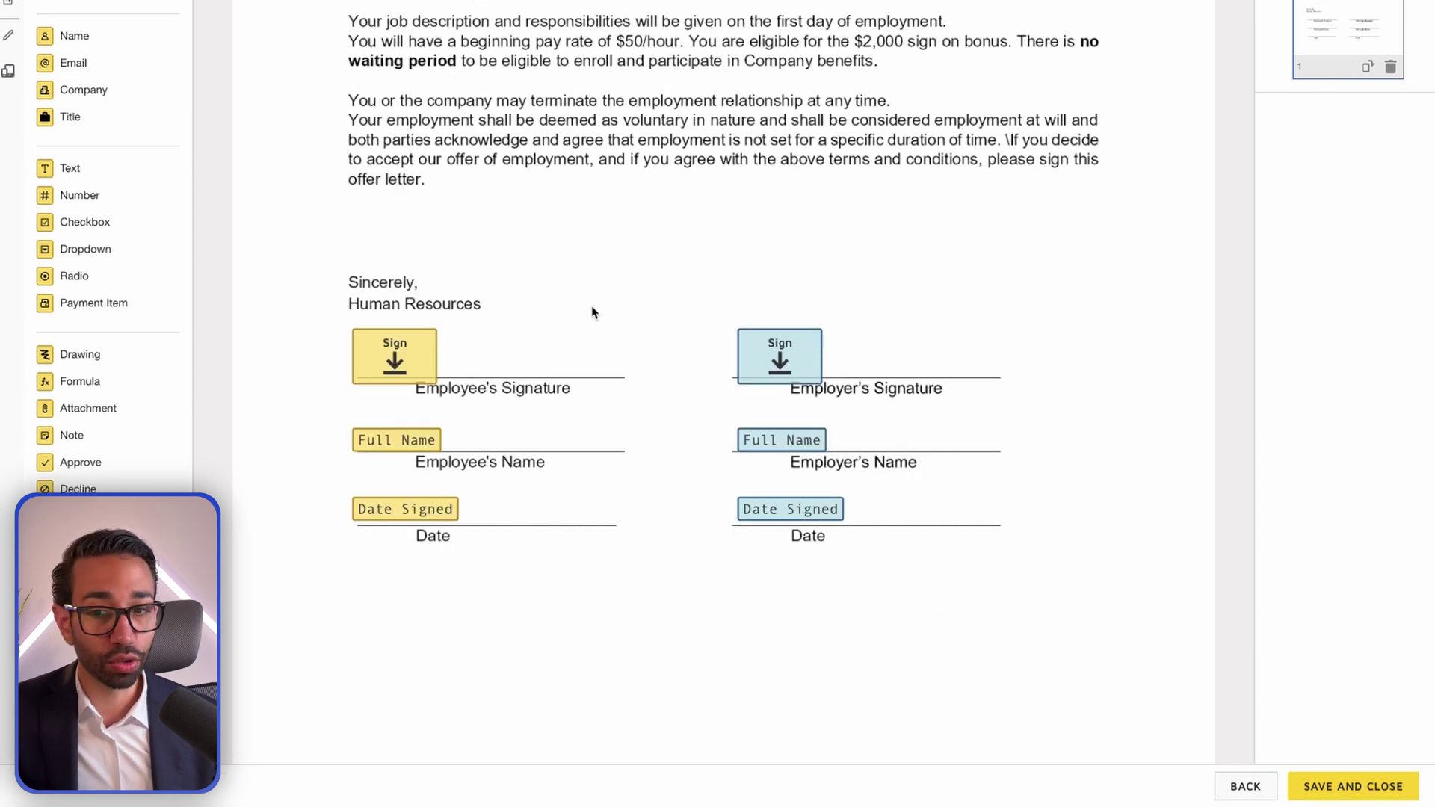
scroll(593, 312, up, 1)
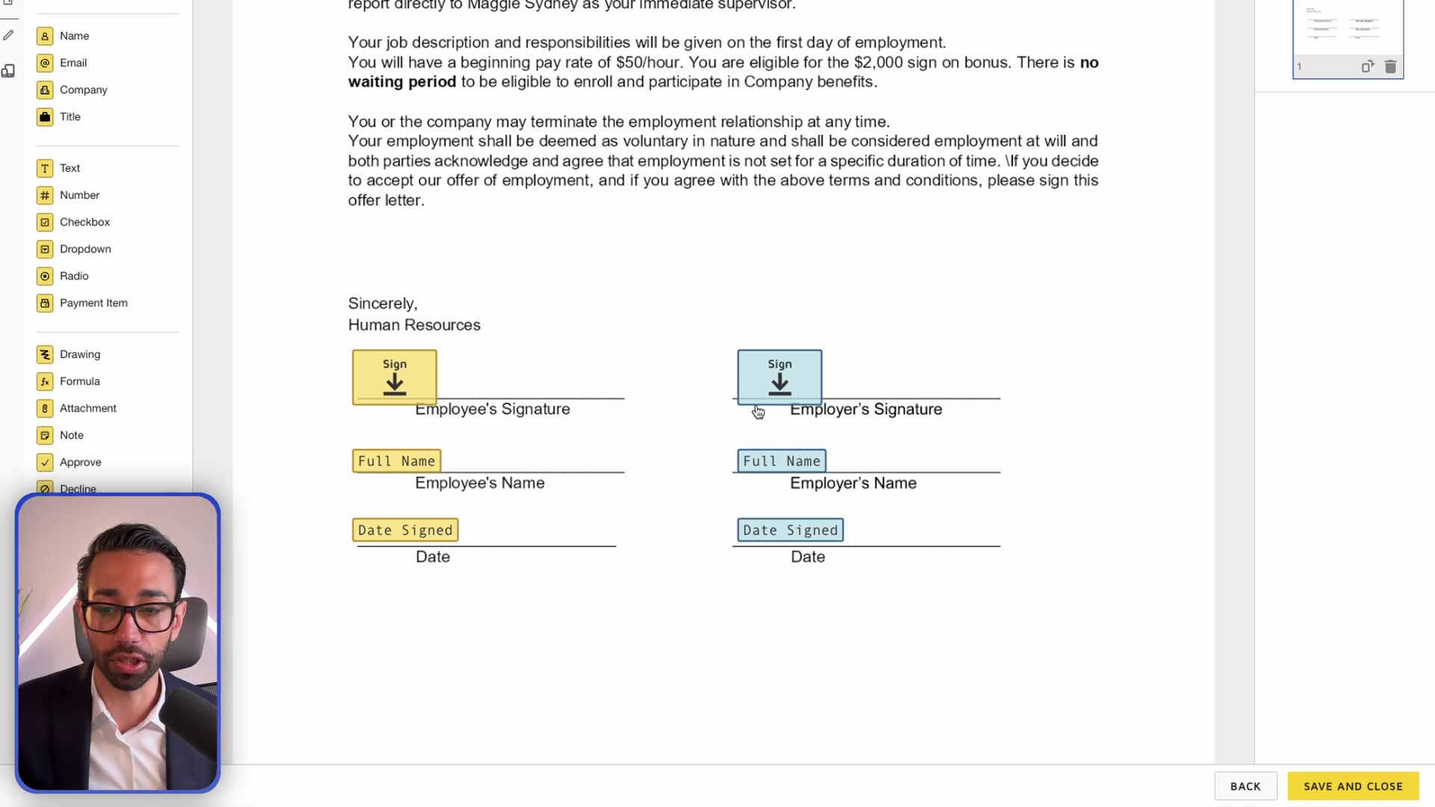
scroll(583, 423, down, 1)
click(420, 358)
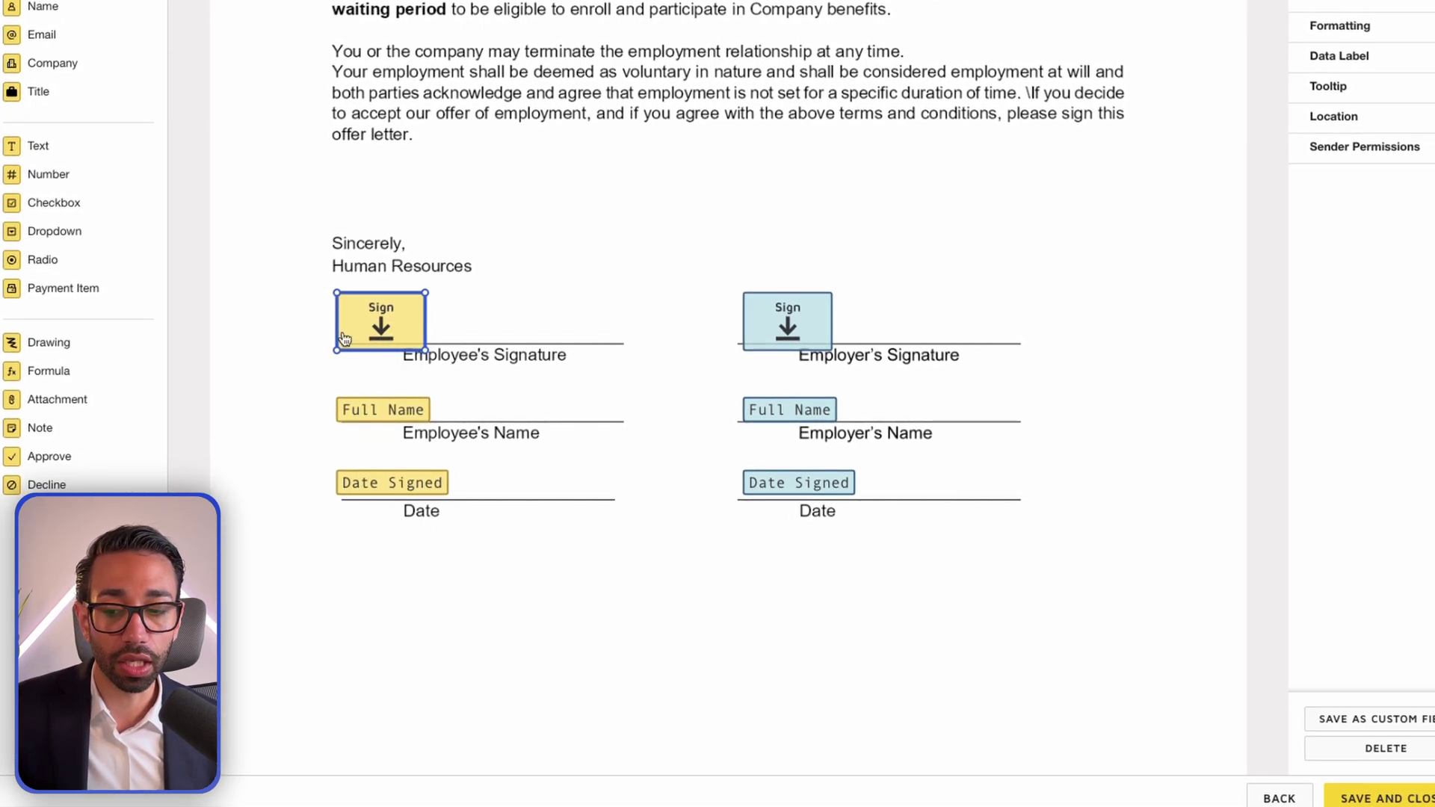
Step: Select the Candidate signature field and open AutoPlace setup from its Location settings
drag(296, 276, 968, 570)
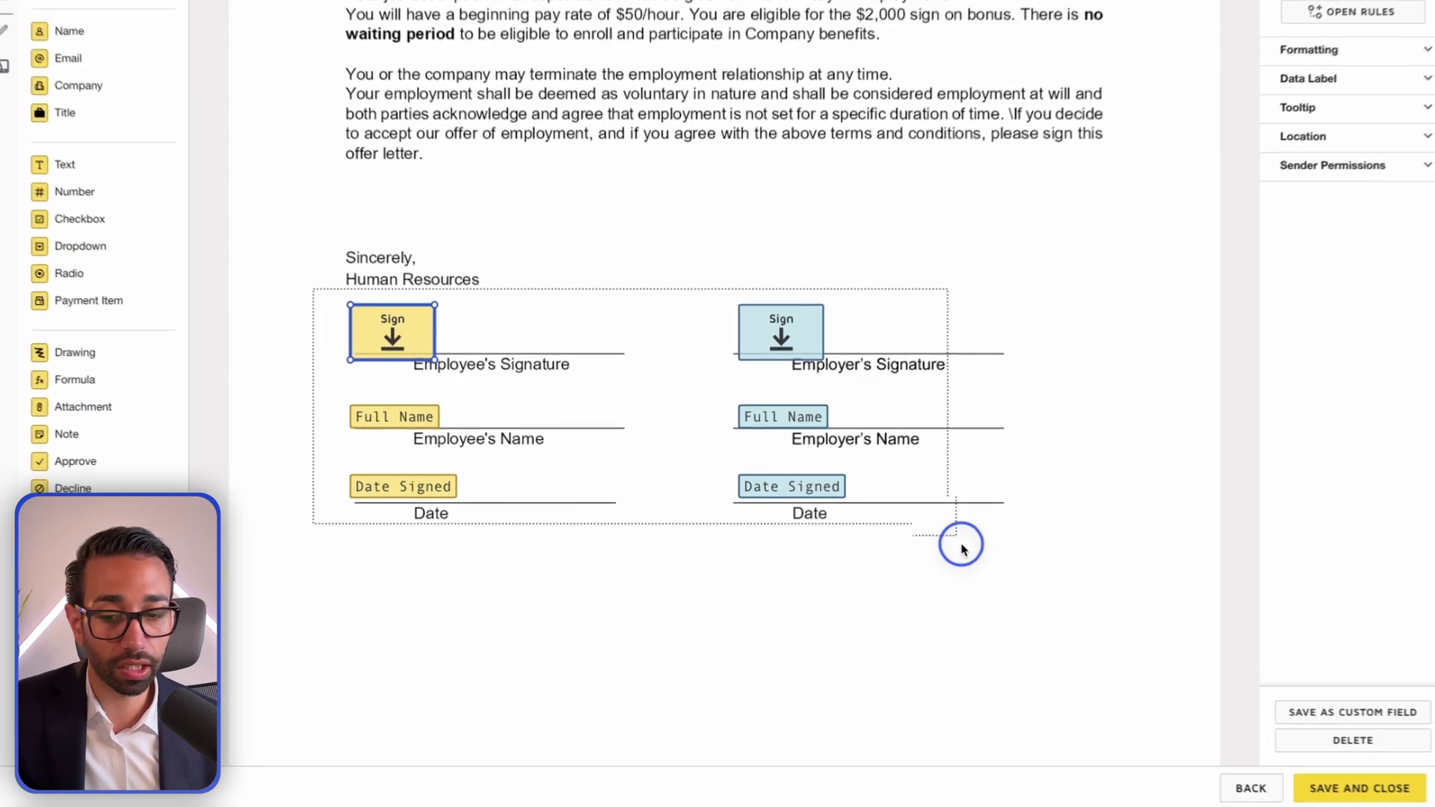
click(666, 558)
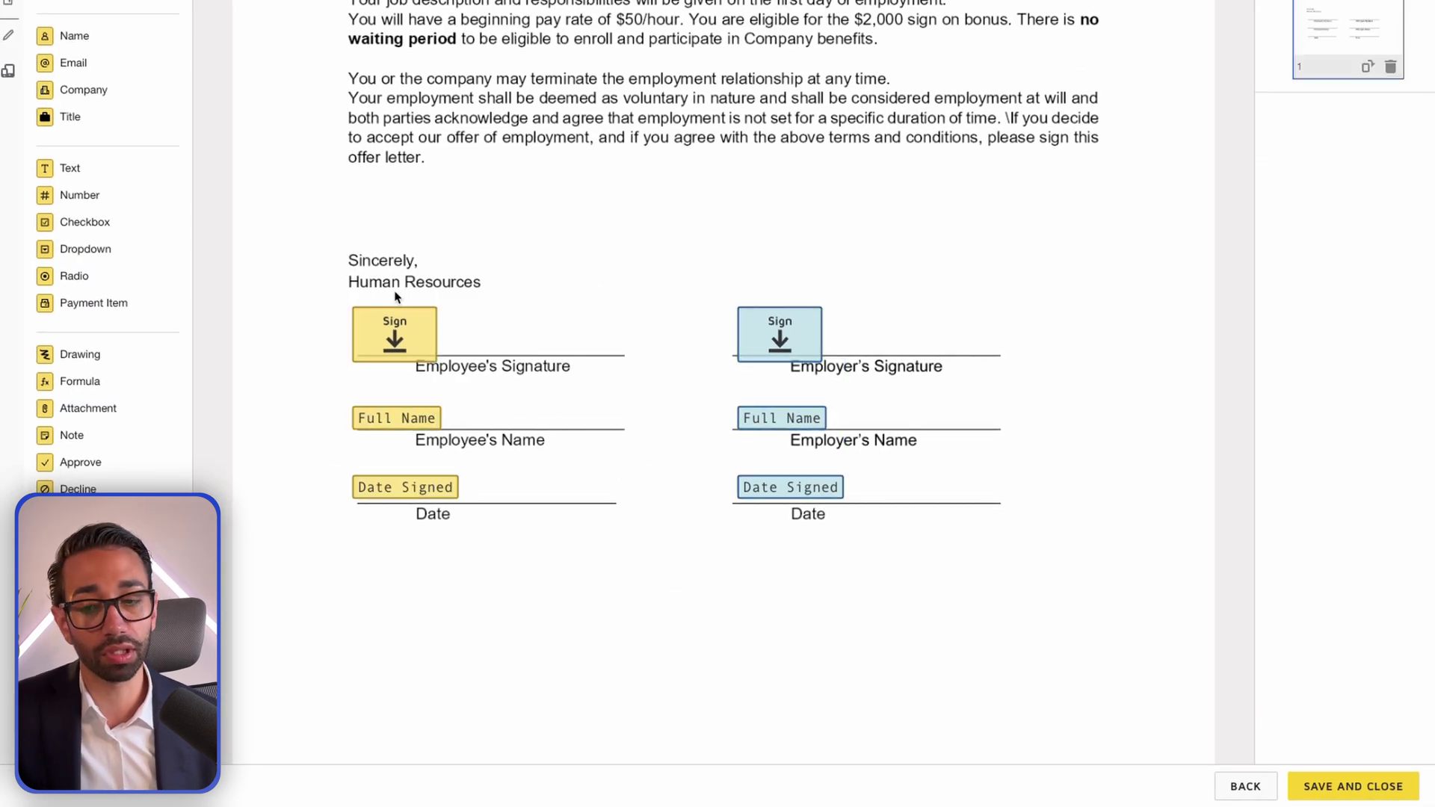
click(394, 338)
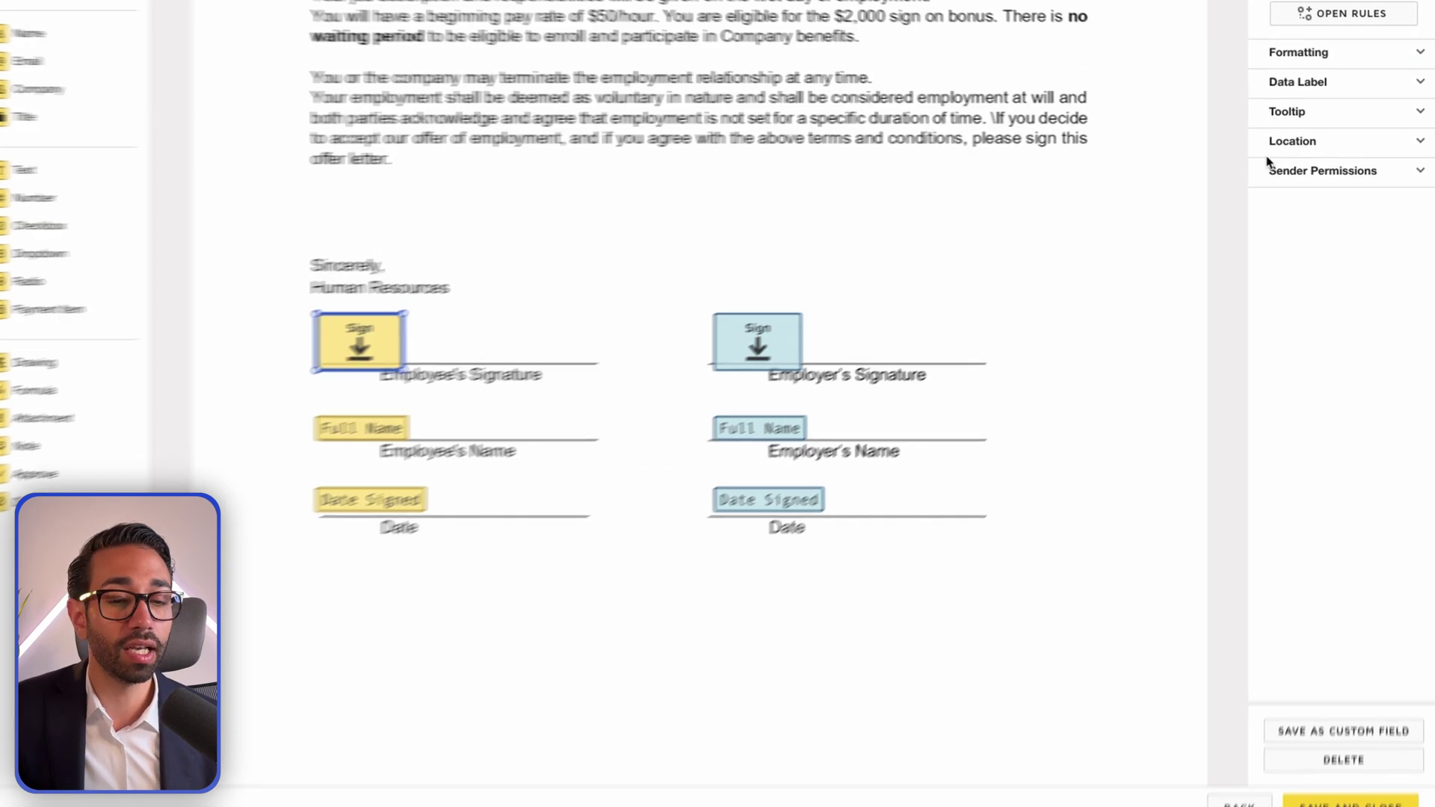
click(1331, 151)
click(1335, 263)
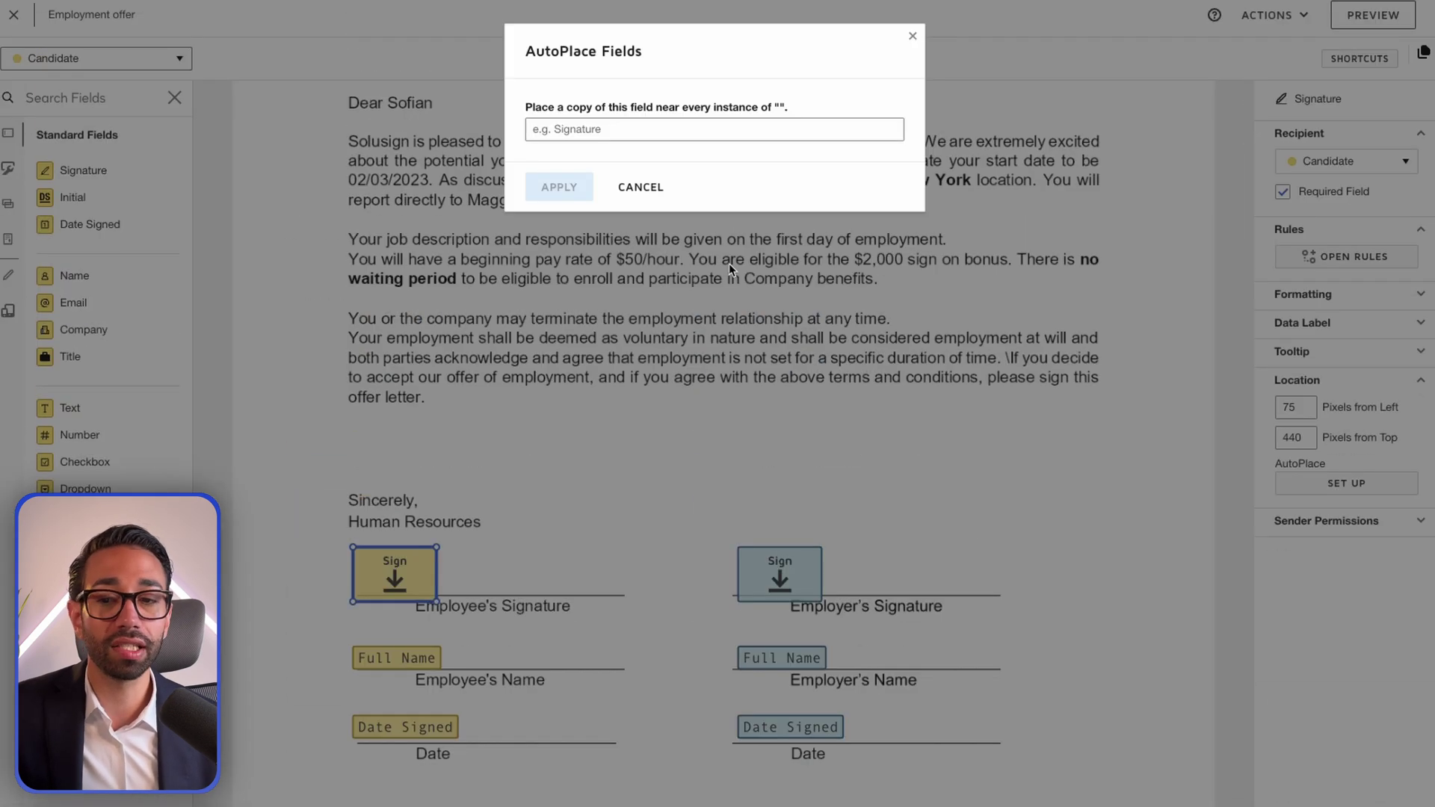
click(636, 129)
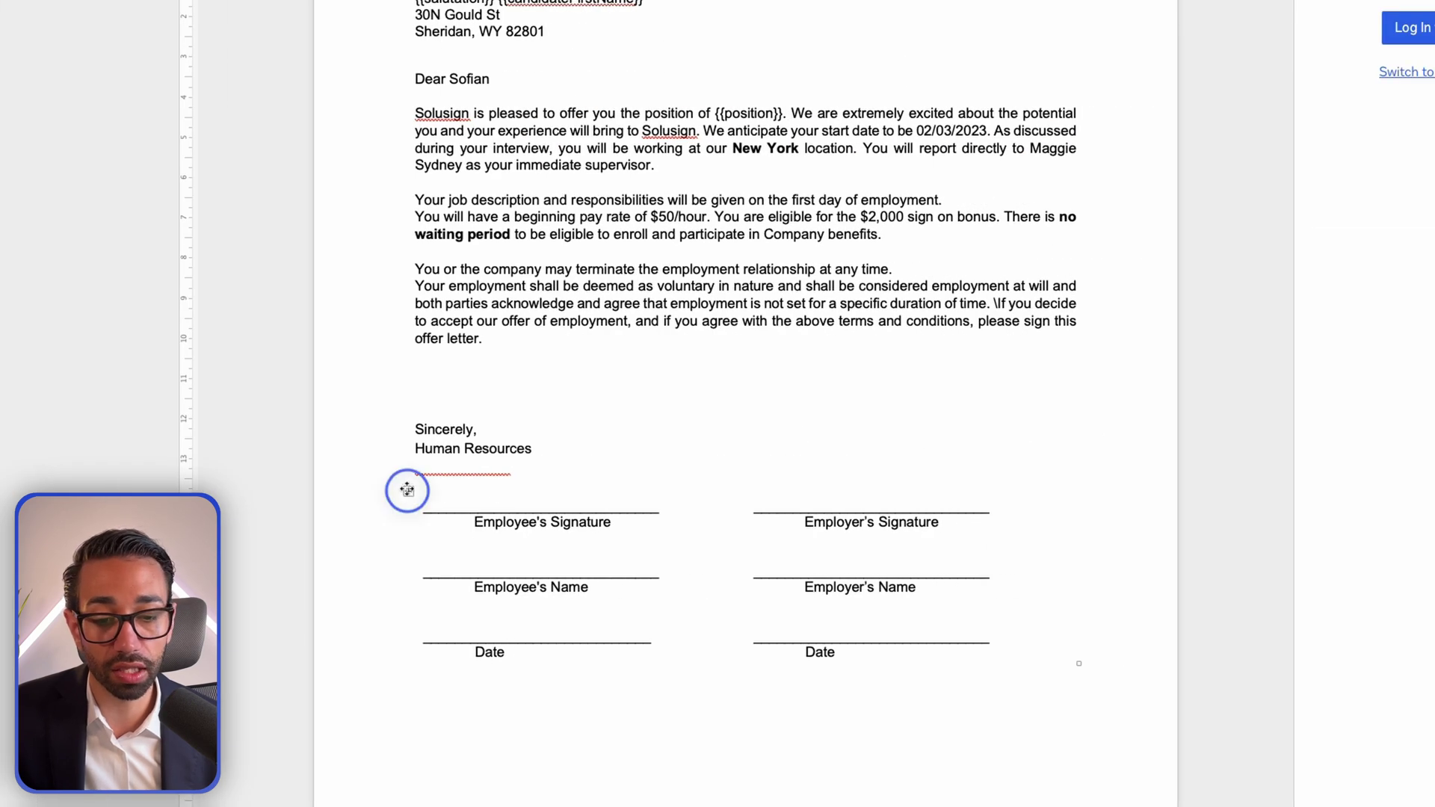
Step: In Word, make the hidden anchor text under Human Resources visible by colouring it black
click(1332, 491)
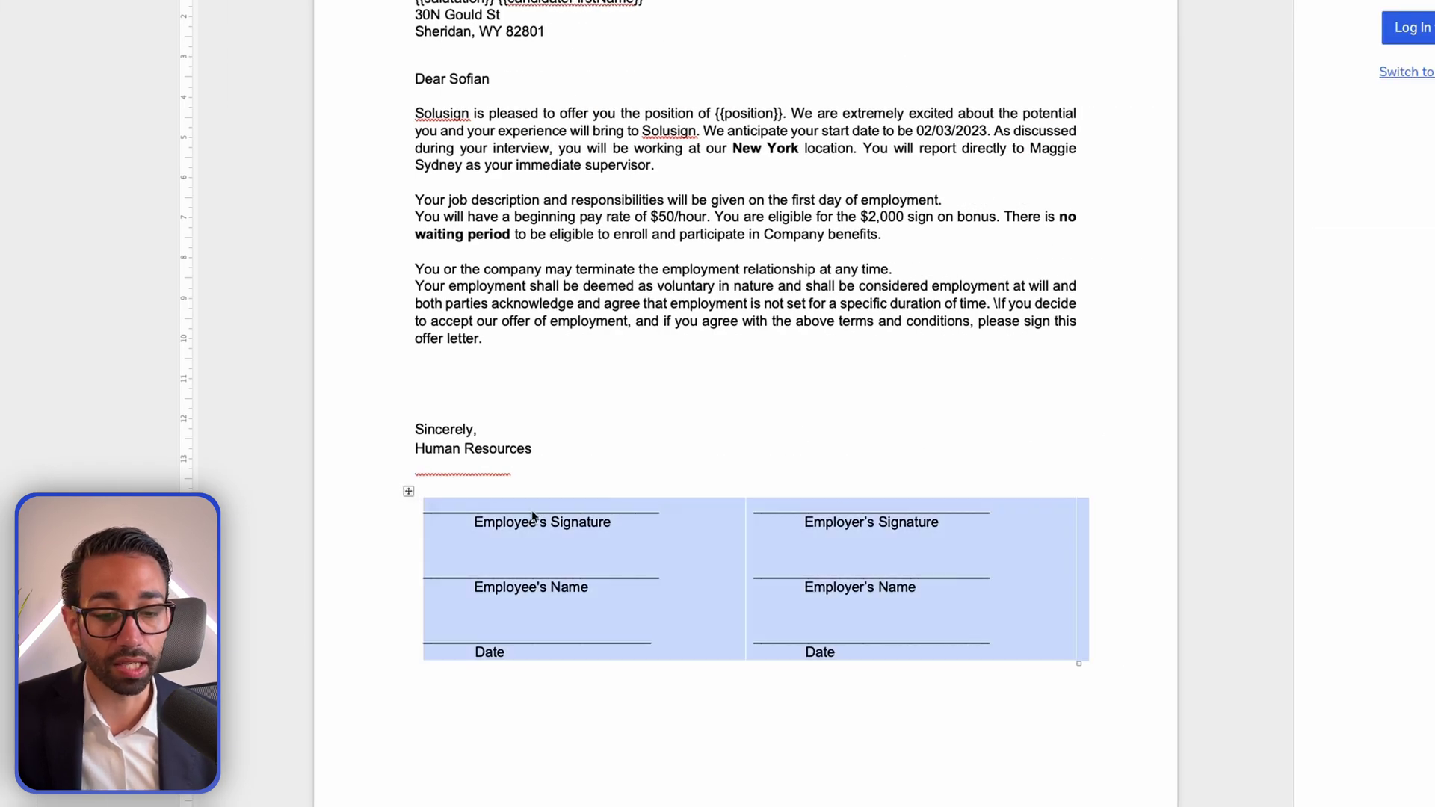
click(479, 476)
drag(515, 472, 416, 469)
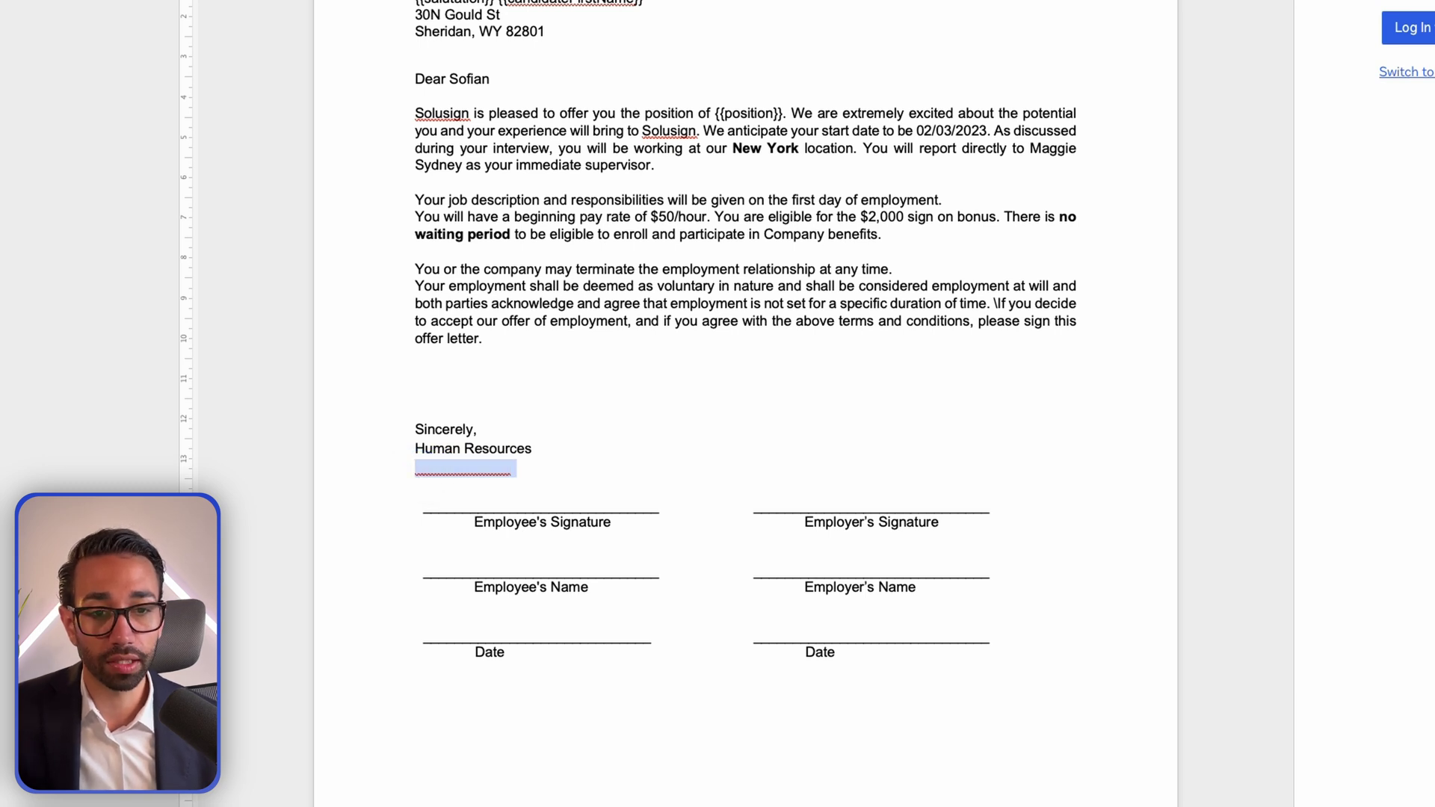
click(314, 27)
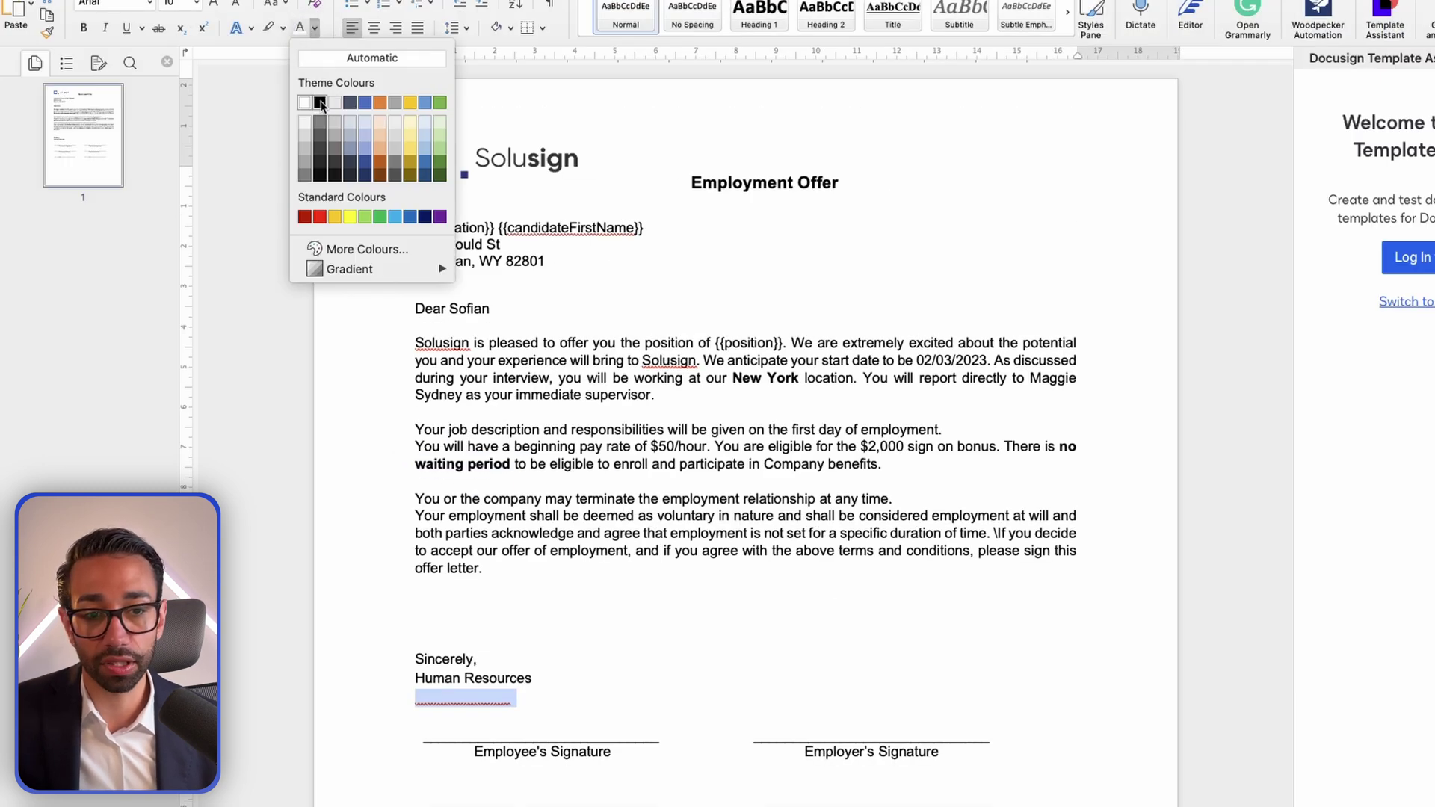
click(321, 103)
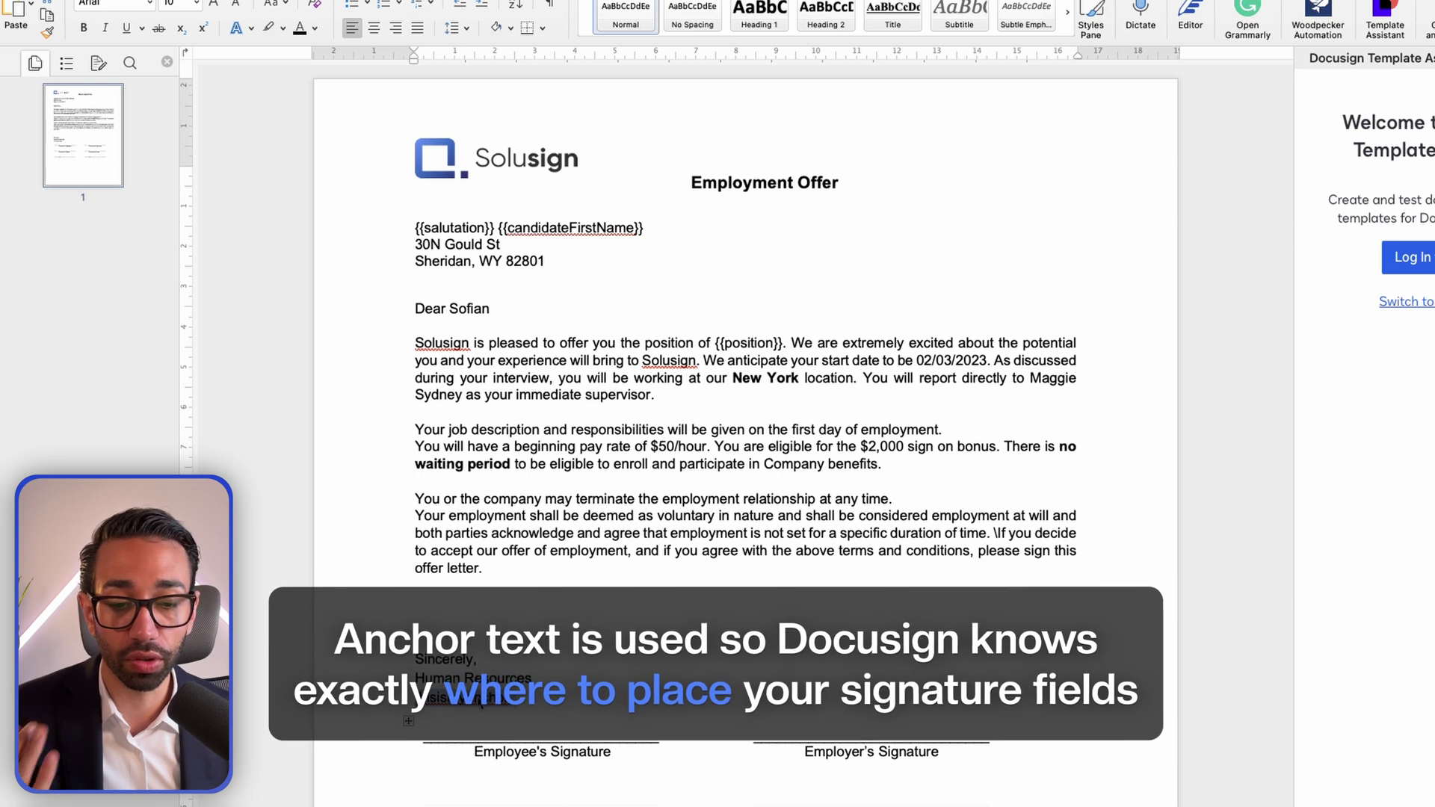
Step: Paste the copied pay-paragraph lines twice on new lines after the benefits sentence
drag(890, 465, 416, 430)
key(cmd+c)
click(883, 464)
key(Return)
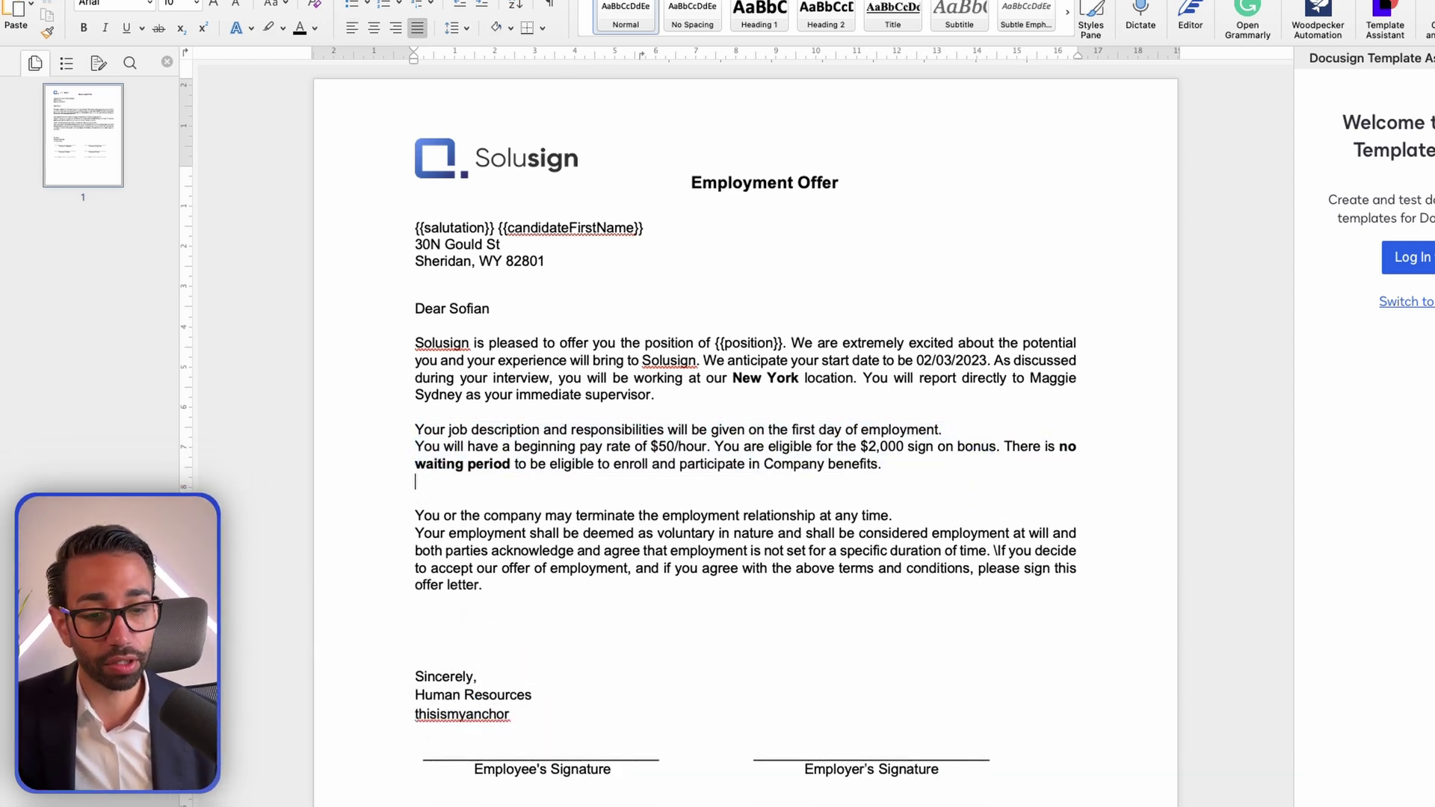
key(cmd+v)
key(Return)
key(cmd+v)
scroll(426, 490, down, 5)
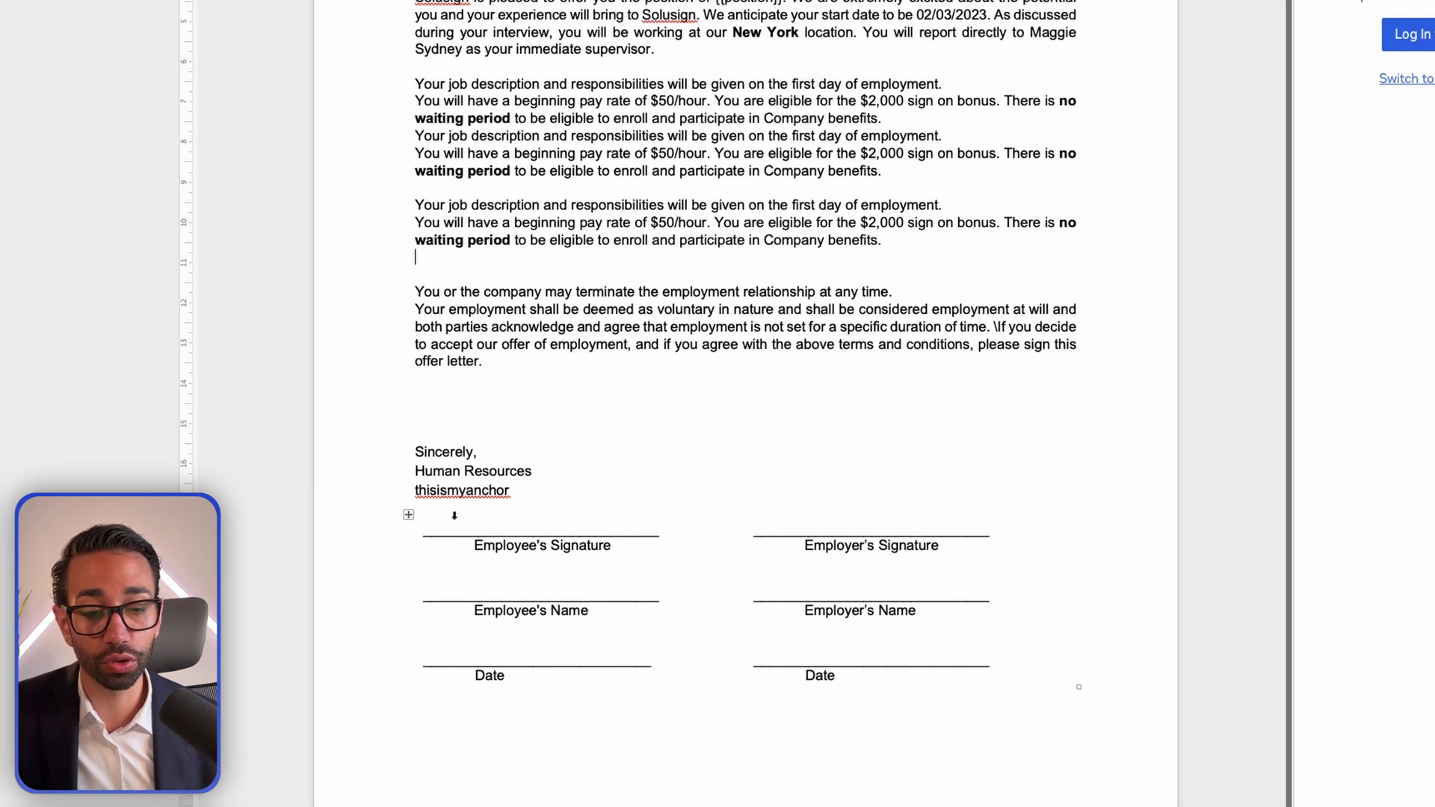
Step: Select the 'thisismyanchor' text under Human Resources
double_click(464, 490)
click(585, 486)
drag(529, 487, 379, 487)
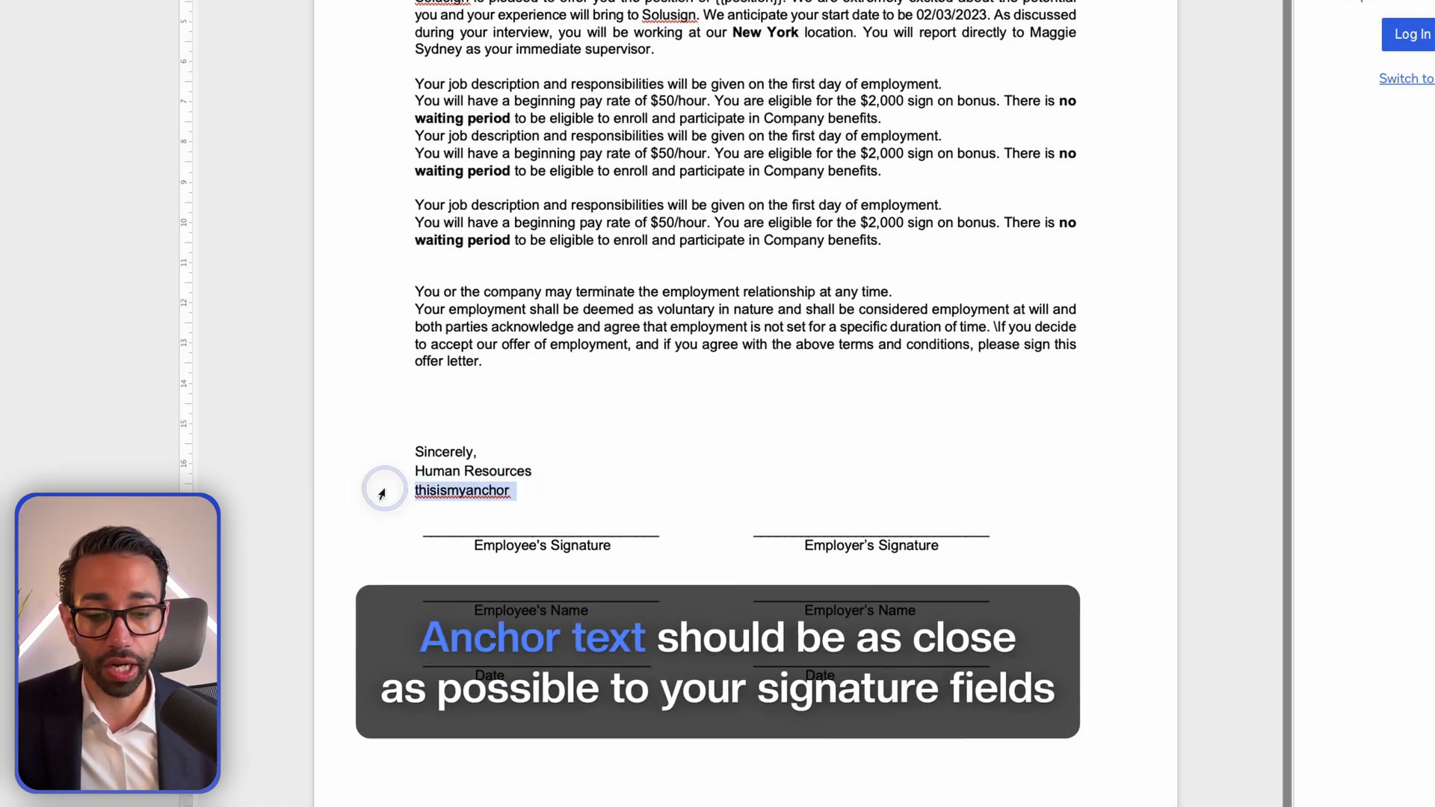
click(475, 520)
drag(408, 516, 408, 518)
click(513, 492)
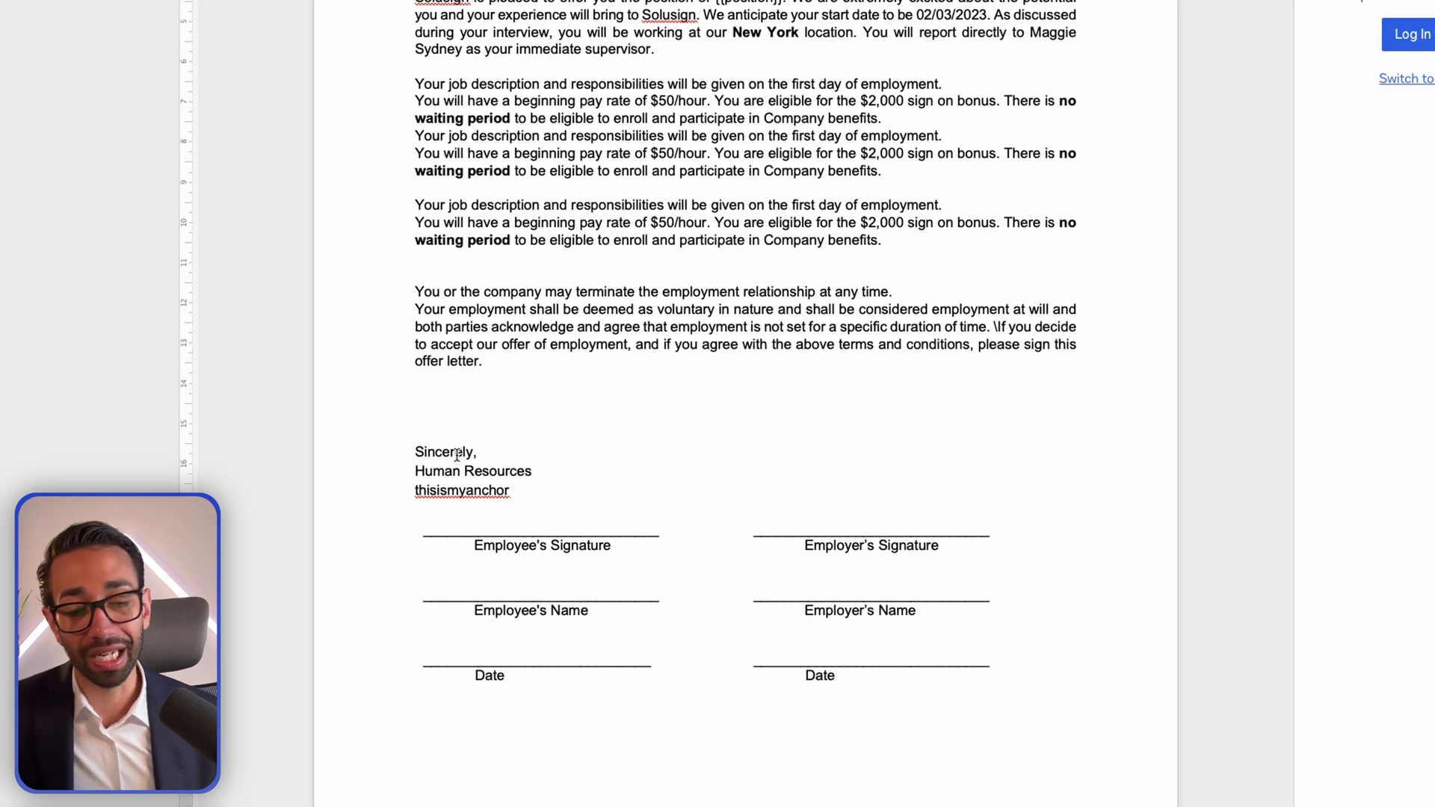
click(503, 426)
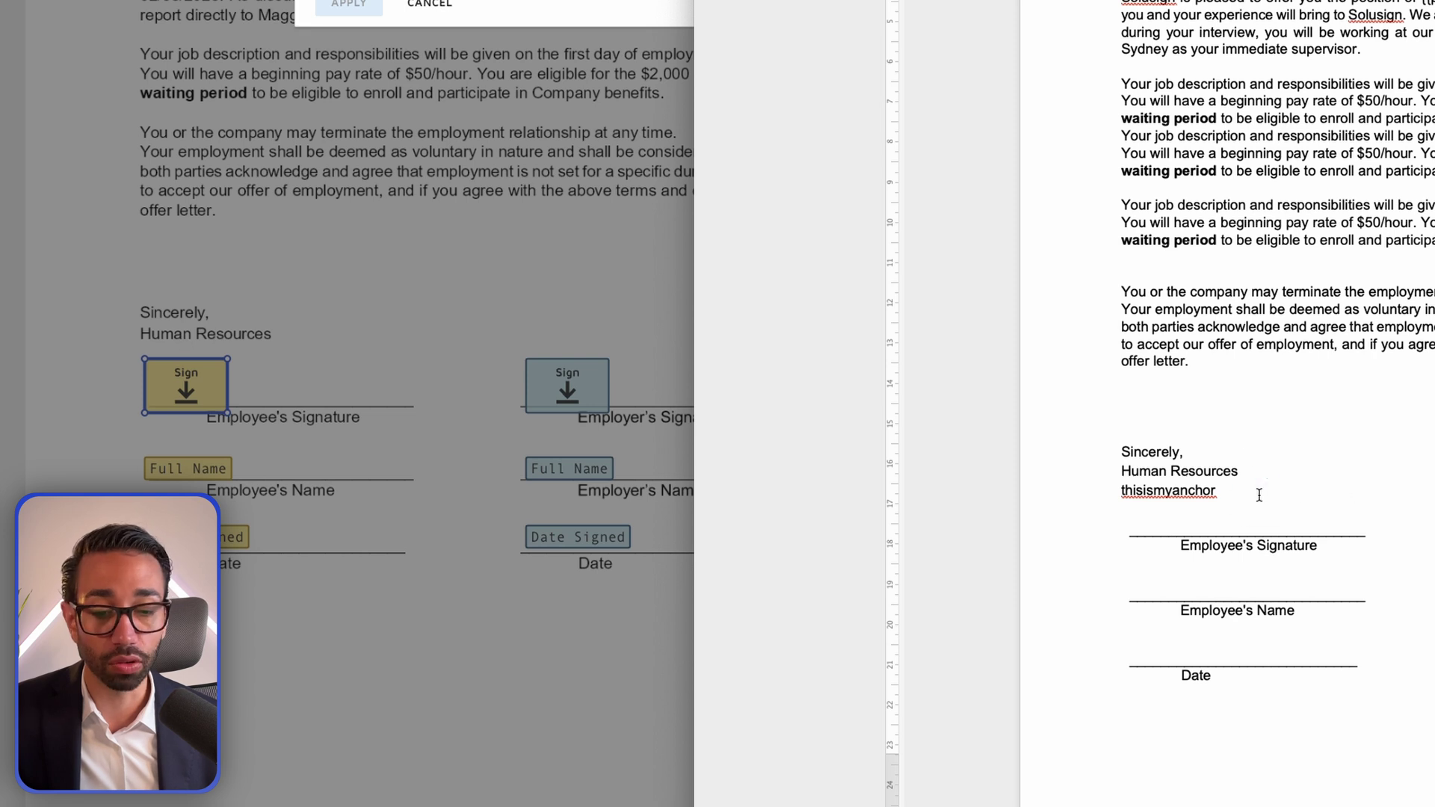
drag(1233, 497, 1096, 500)
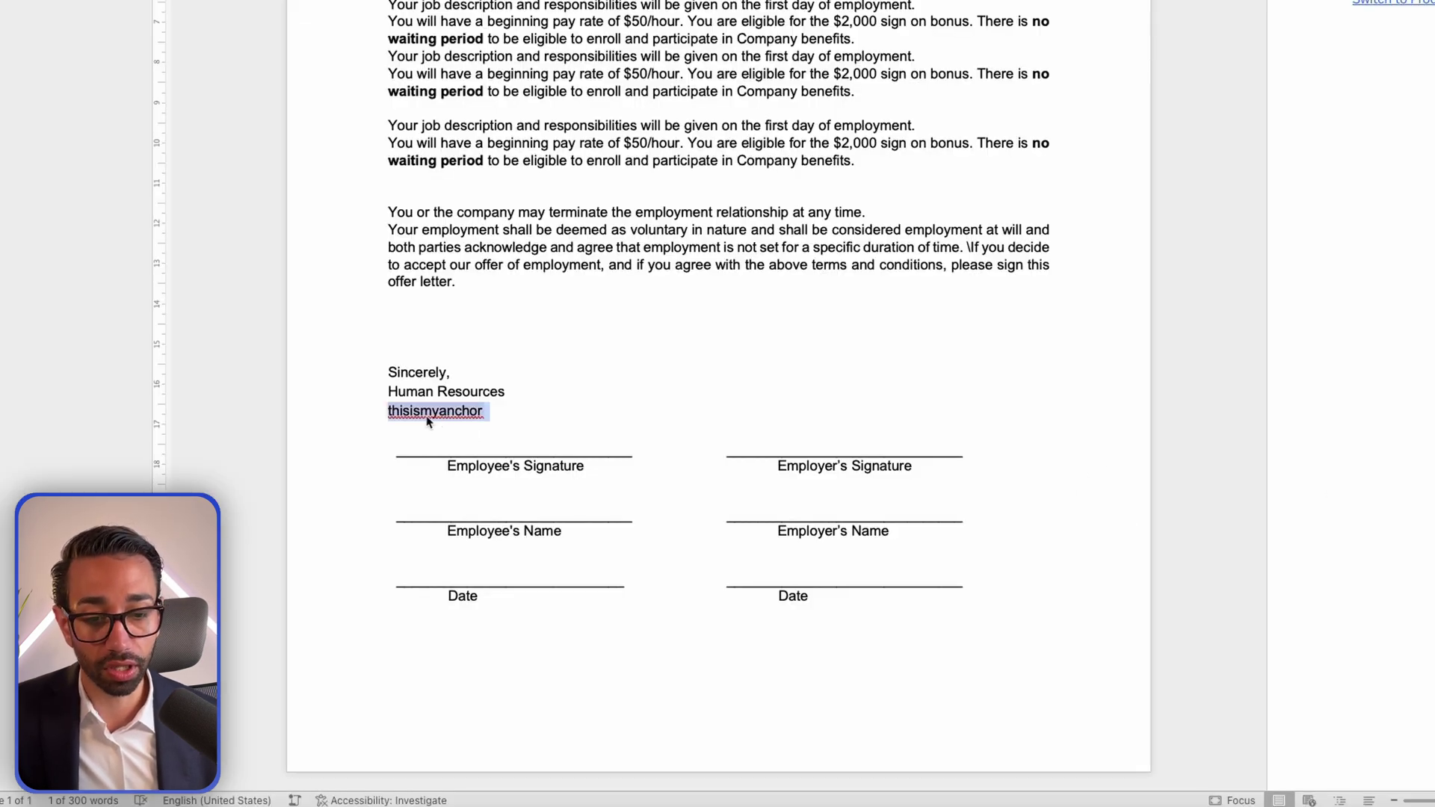
Step: Copy 'thisismyanchor' and apply it in AutoPlace to place the Candidate signature
right_click(423, 414)
click(473, 470)
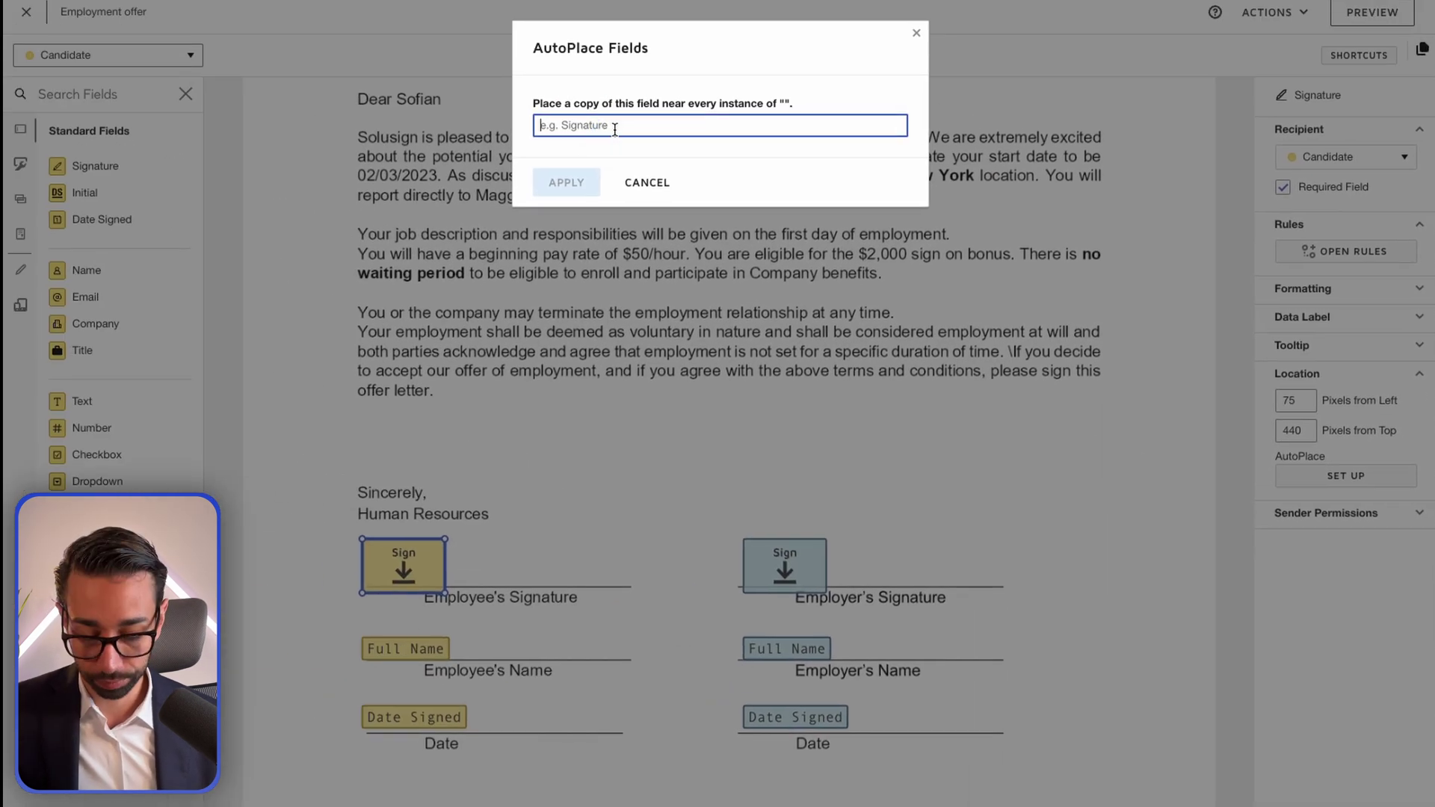
key(ctrl+v)
click(595, 191)
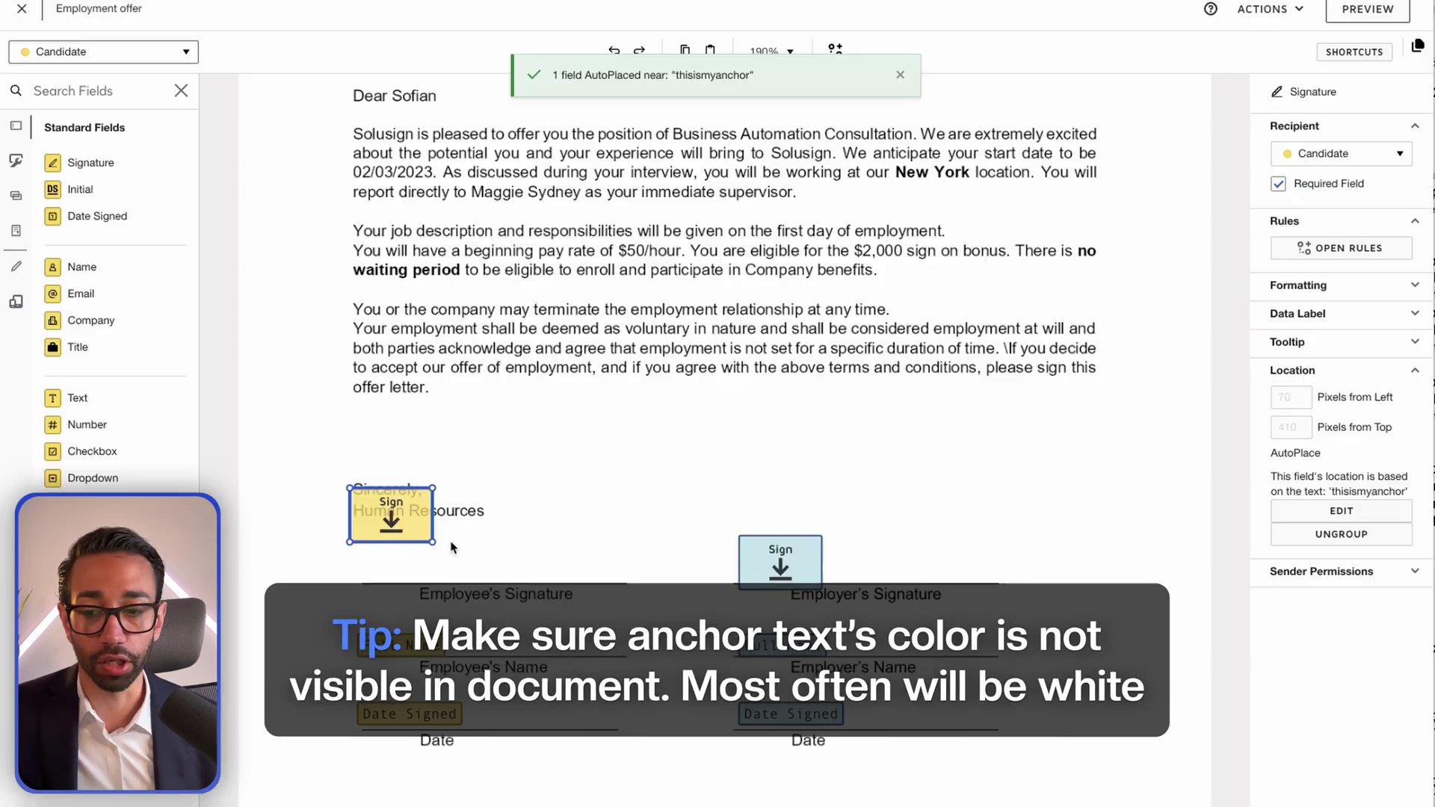
Step: AutoPlace the Candidate Full Name field using the anchor text 'Employee's Name'
click(396, 660)
click(1301, 466)
click(699, 122)
text(Employee's Name)
key(Return)
Step: Anchor the Candidate Date Signed and HR signature fields to 'thisismyanchor'
click(409, 714)
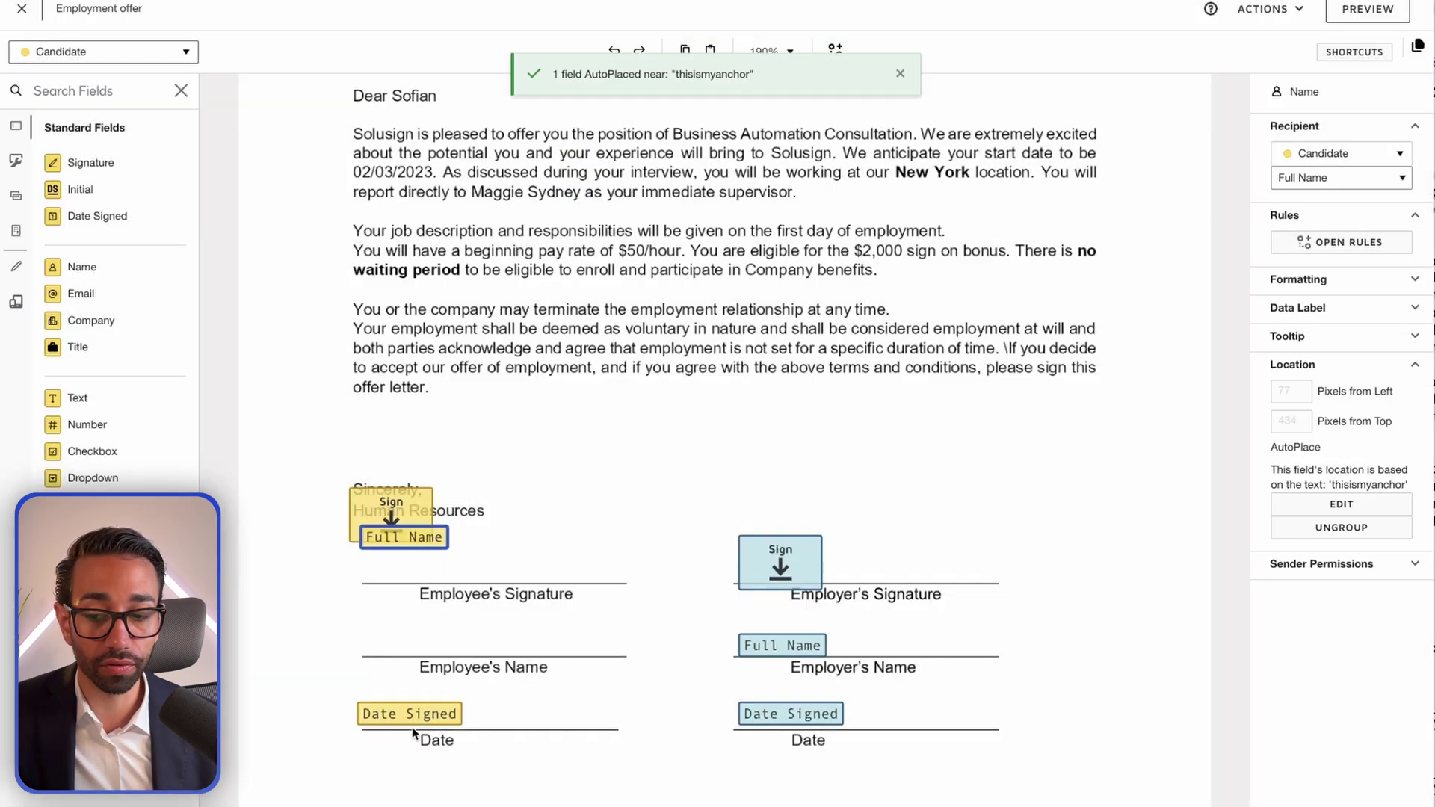
click(1374, 415)
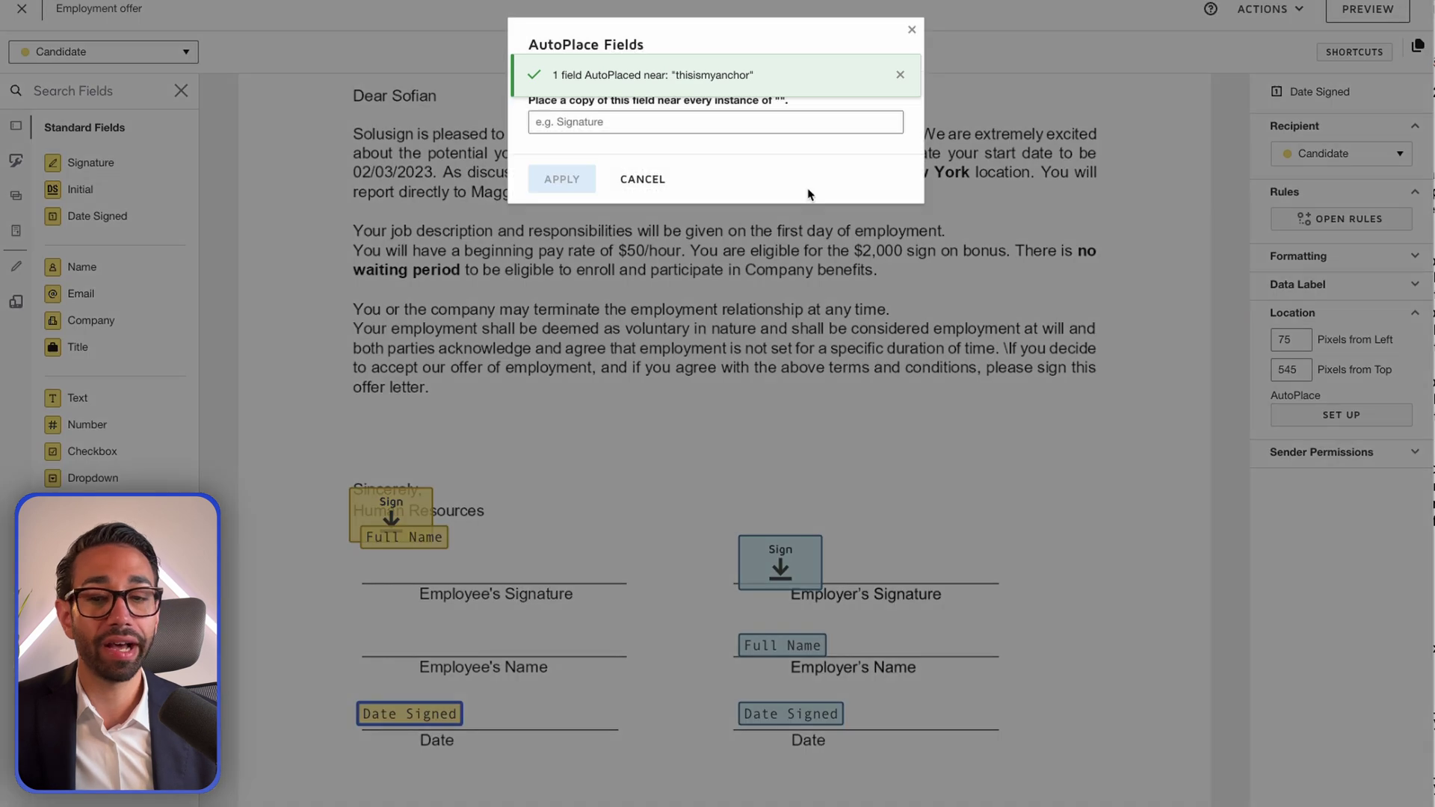
click(687, 122)
key(ctrl+v)
click(563, 178)
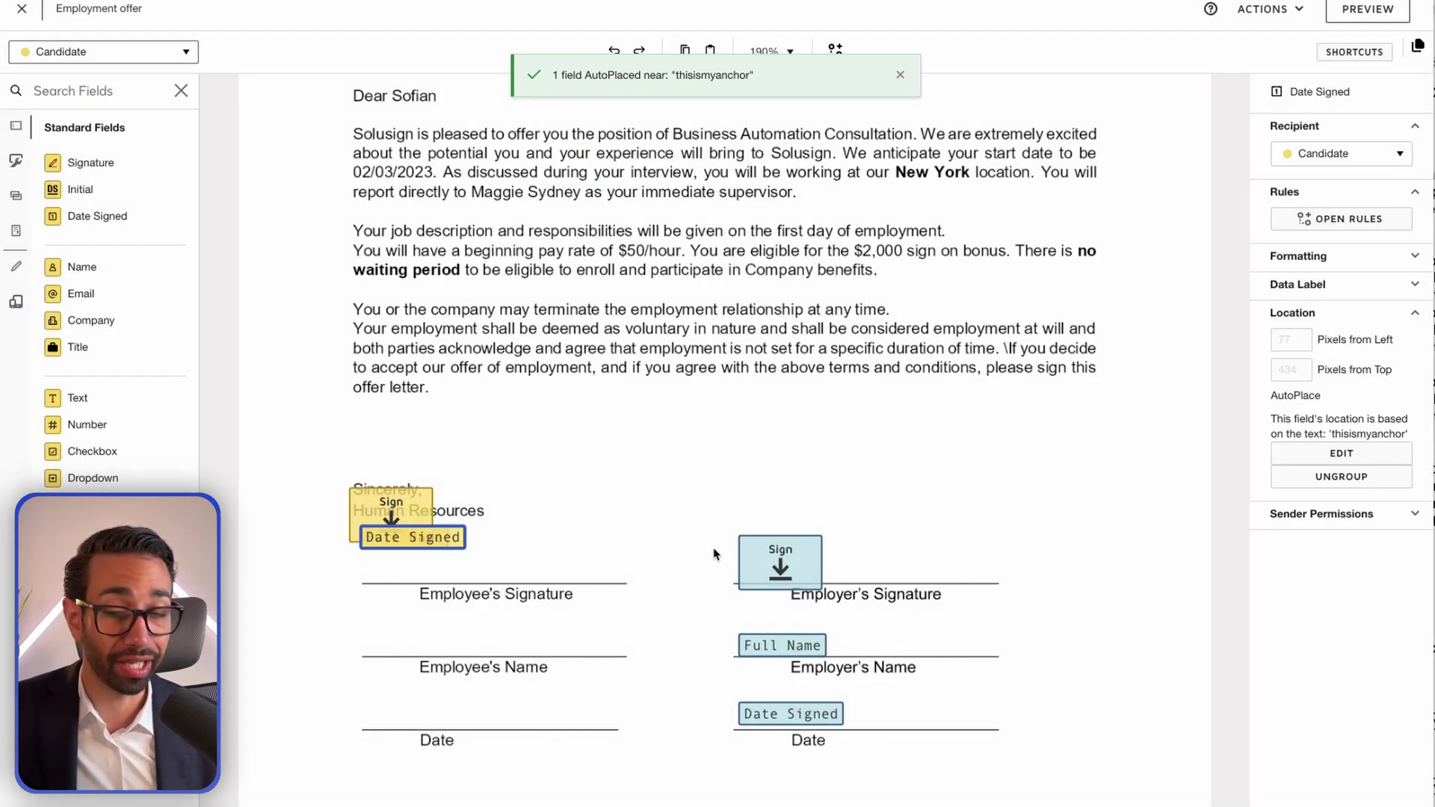
click(748, 557)
click(1338, 472)
key(ctrl+v)
click(576, 178)
click(778, 662)
Step: Anchor the HR Full Name and HR Date Signed fields to 'thisismyanchor'
click(1341, 466)
click(553, 122)
key(ctrl+v)
click(562, 178)
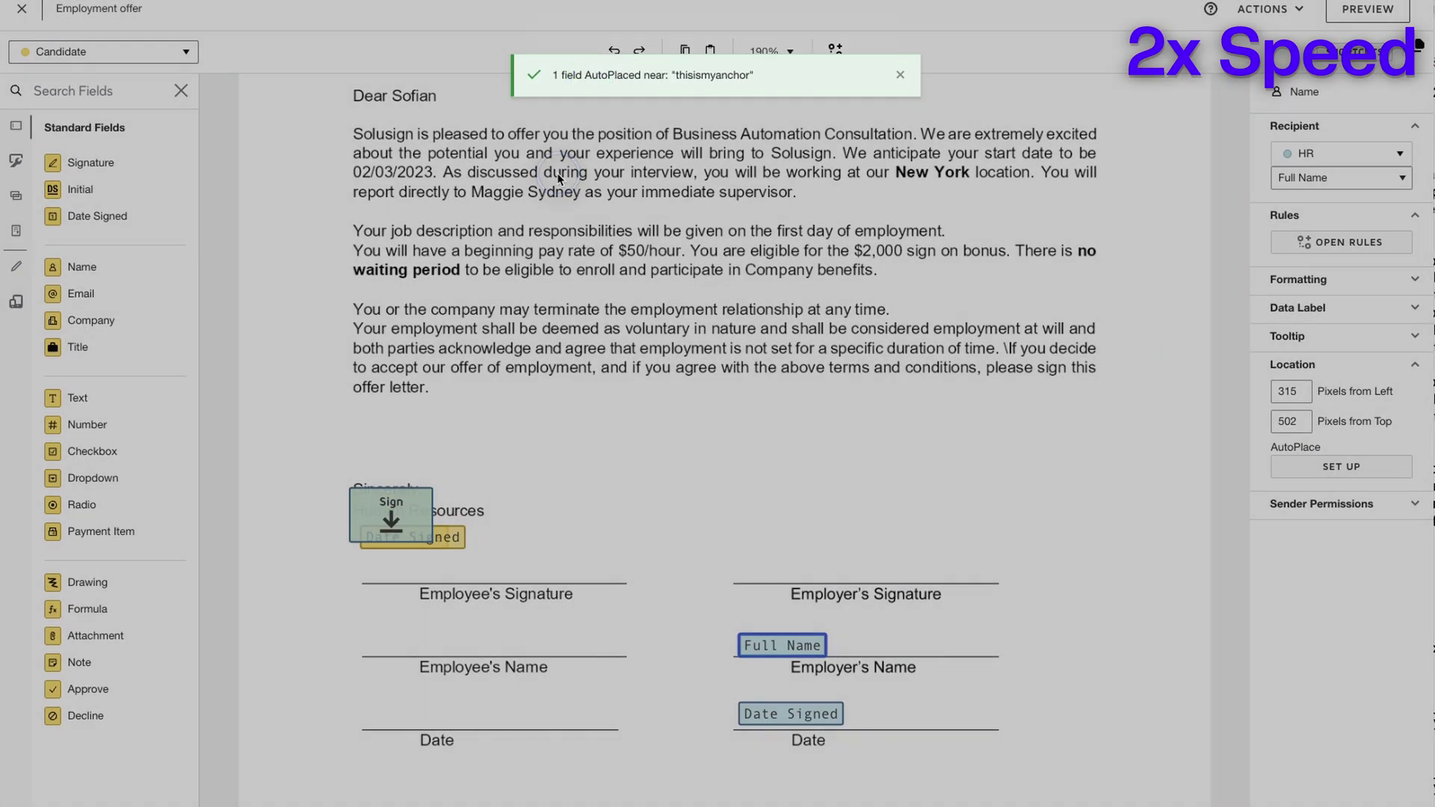
click(791, 713)
click(1341, 466)
click(553, 121)
key(ctrl+v)
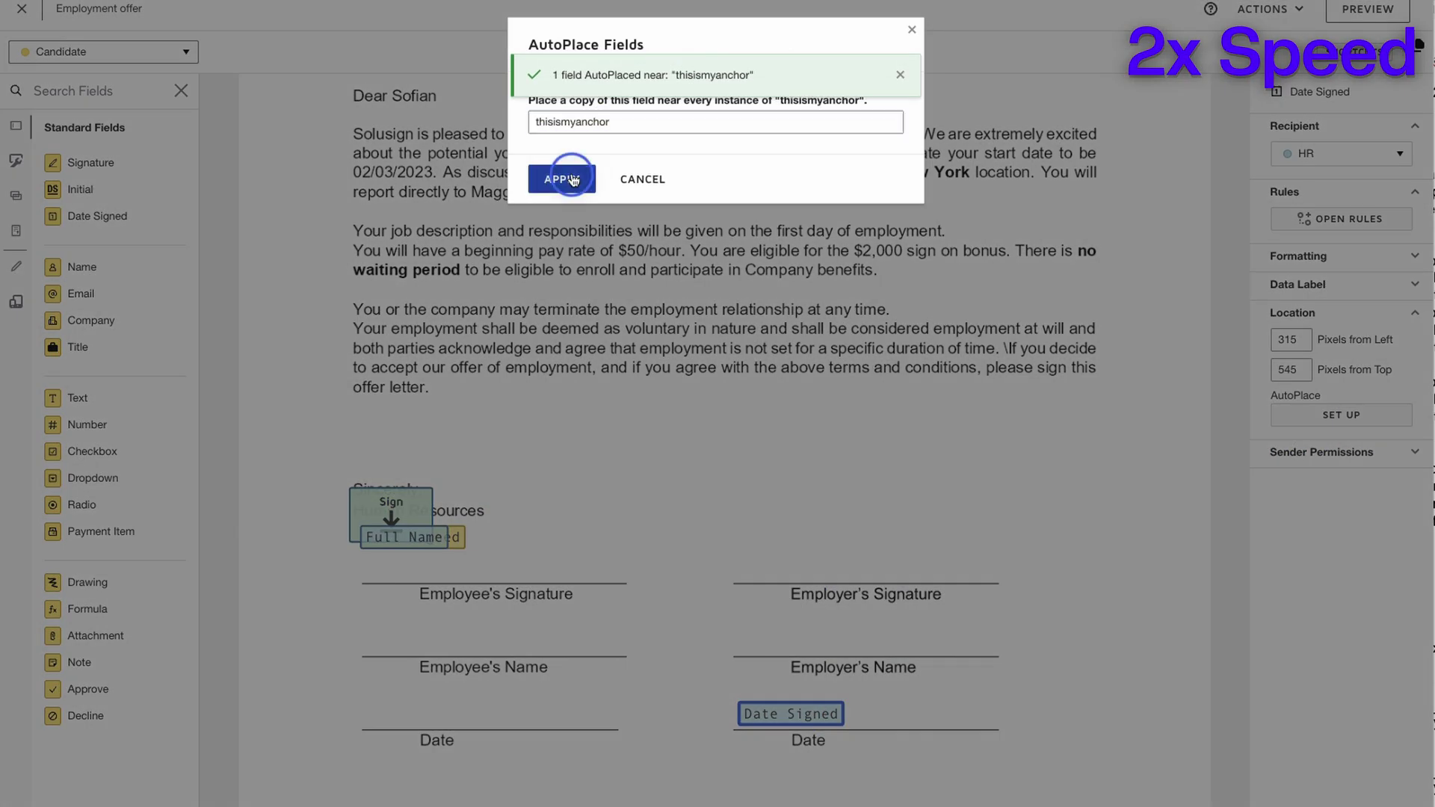
click(562, 179)
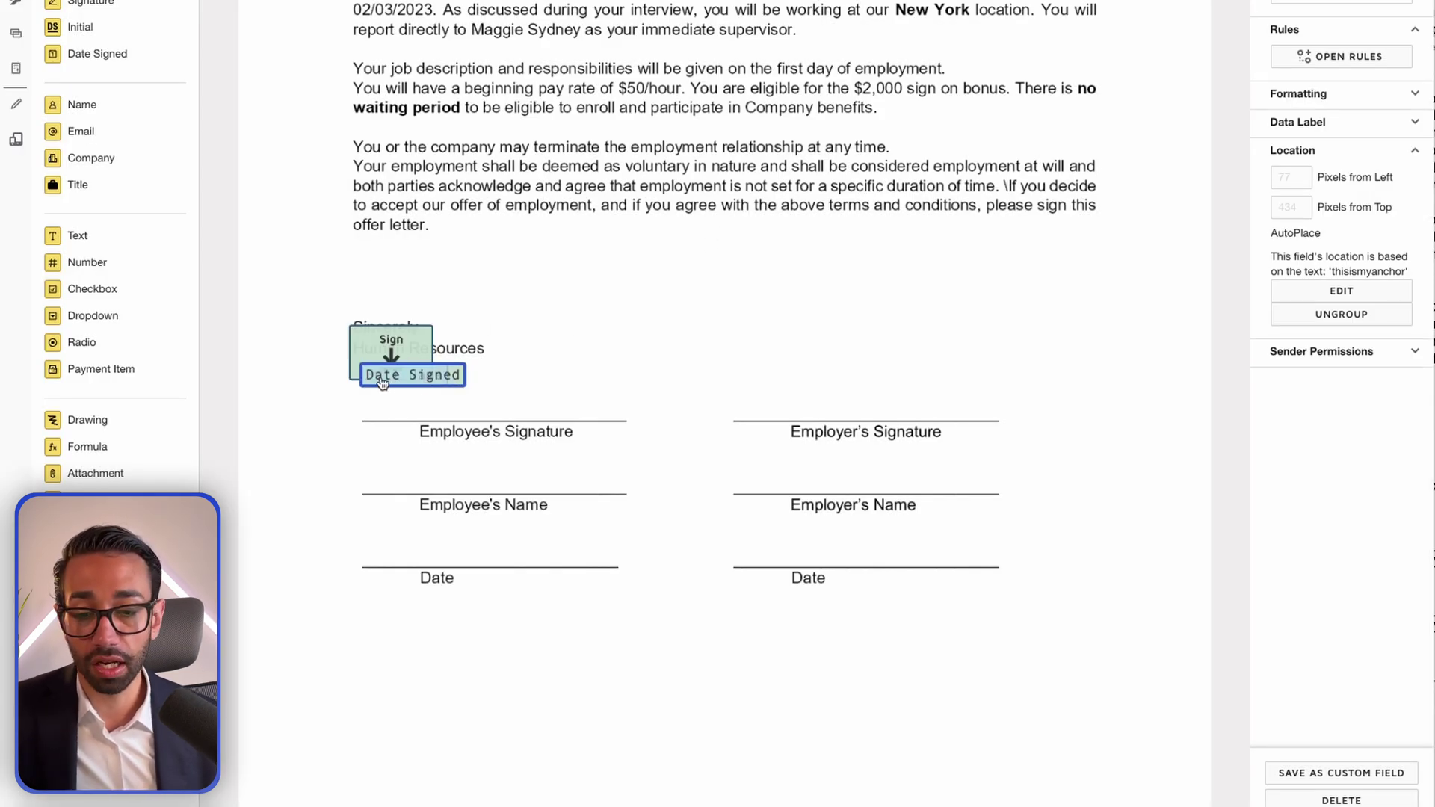
Step: Move each name, date and signature field onto its Employee or Employer line and left-align the Candidate column
drag(382, 383, 737, 554)
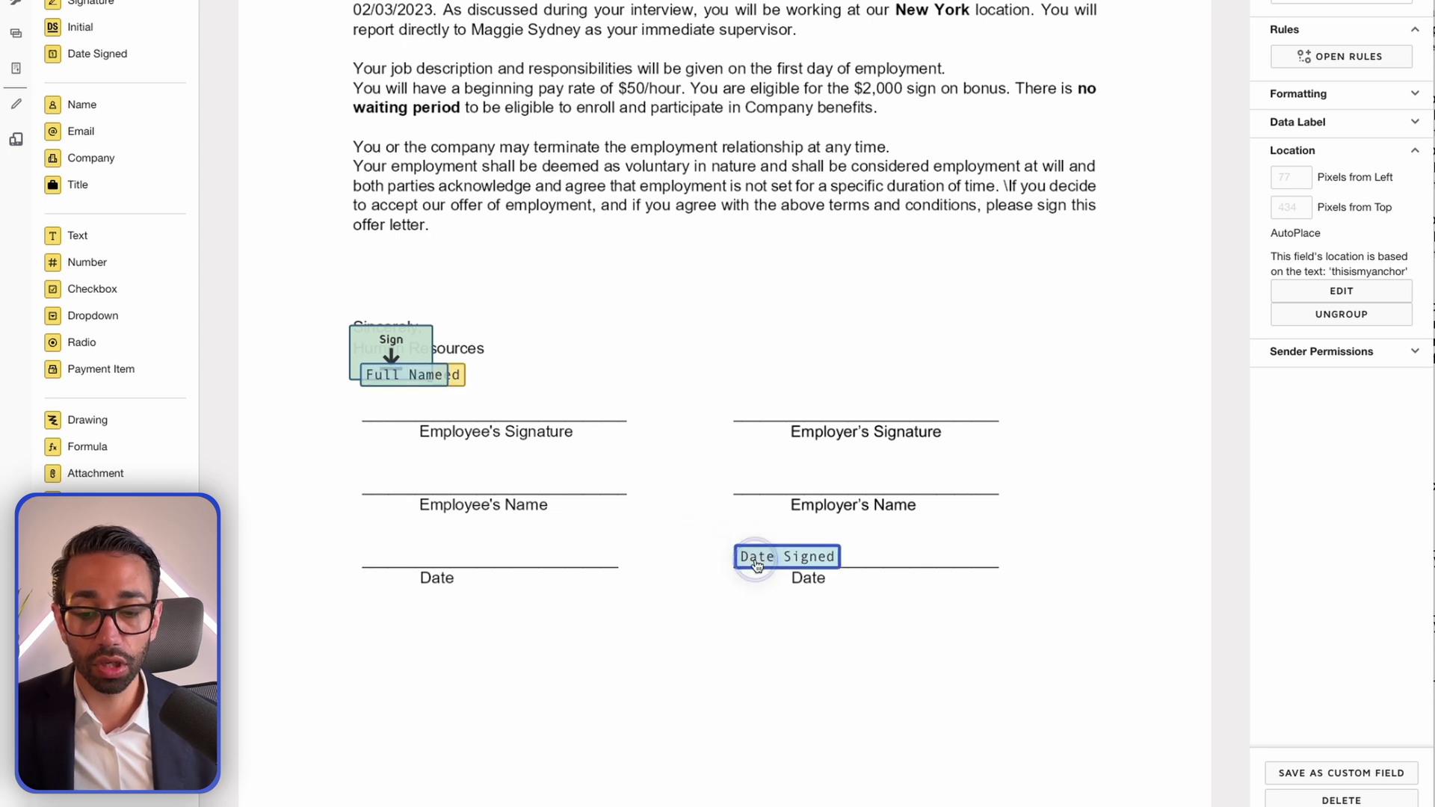
mouse_move(396, 376)
mouse_down()
mouse_move(535, 379)
mouse_move(743, 487)
mouse_move(734, 381)
mouse_move(802, 420)
mouse_up()
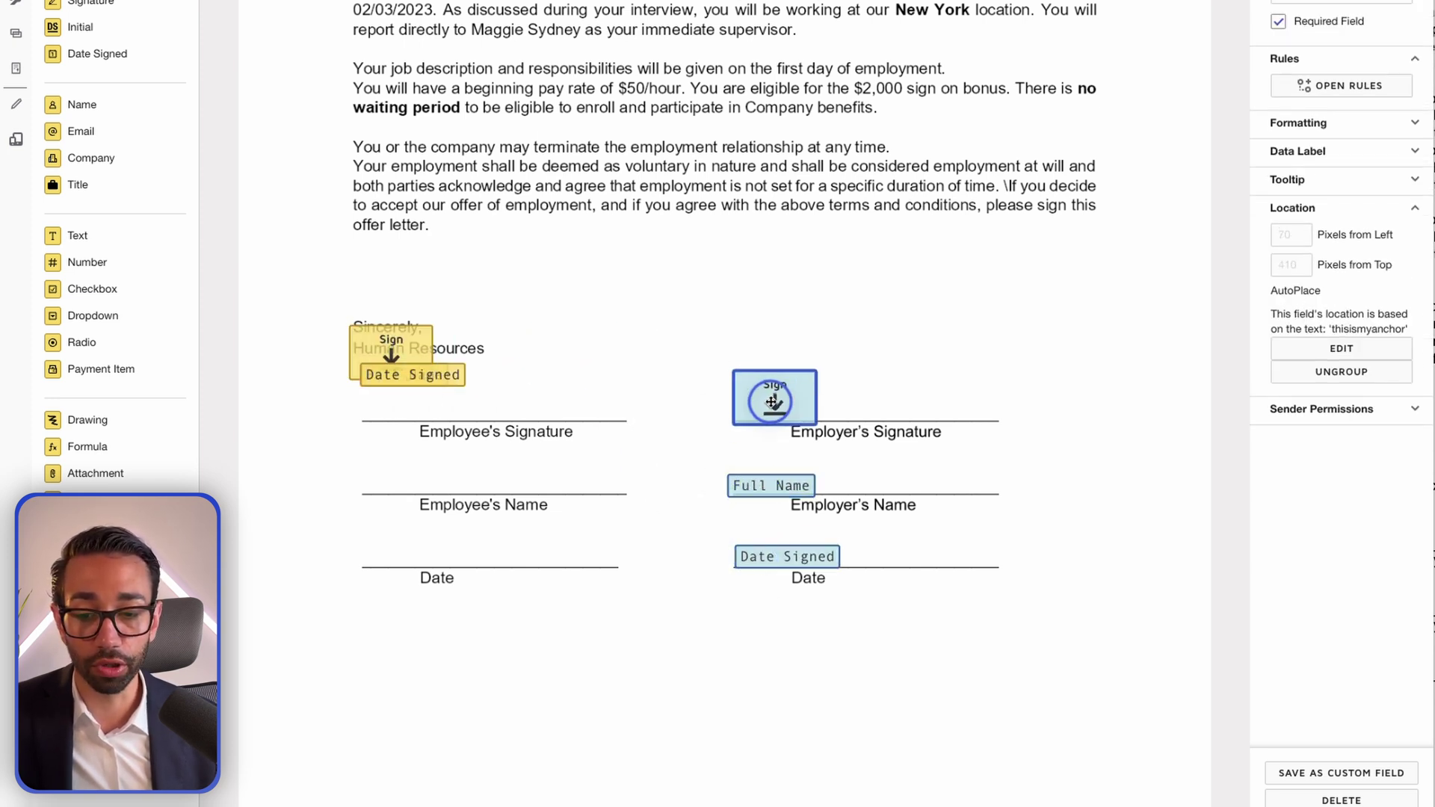
drag(397, 376, 390, 563)
drag(416, 374, 418, 480)
click(410, 367)
mouse_move(410, 367)
mouse_down()
mouse_move(414, 404)
mouse_move(416, 382)
mouse_up()
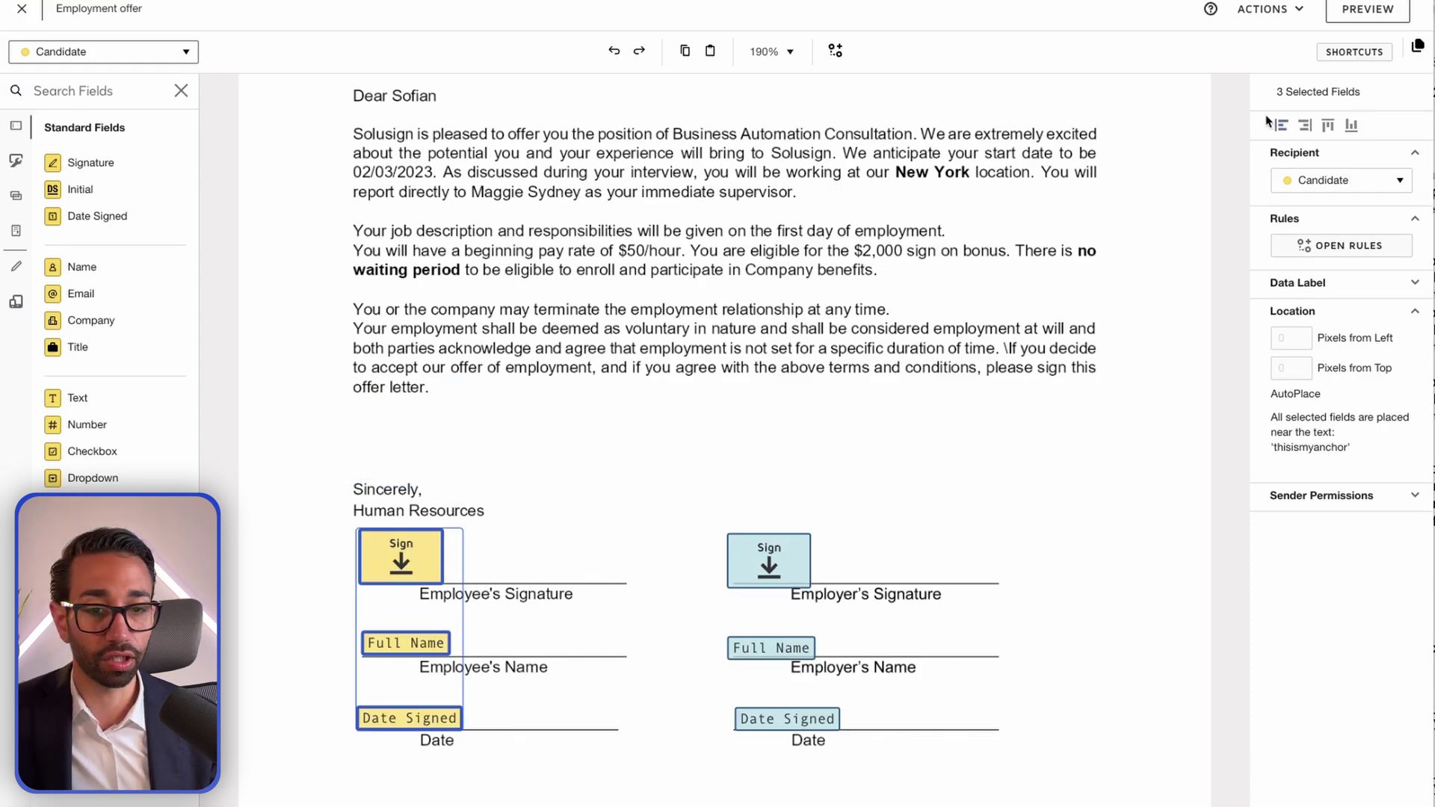
click(1280, 125)
drag(842, 352, 817, 794)
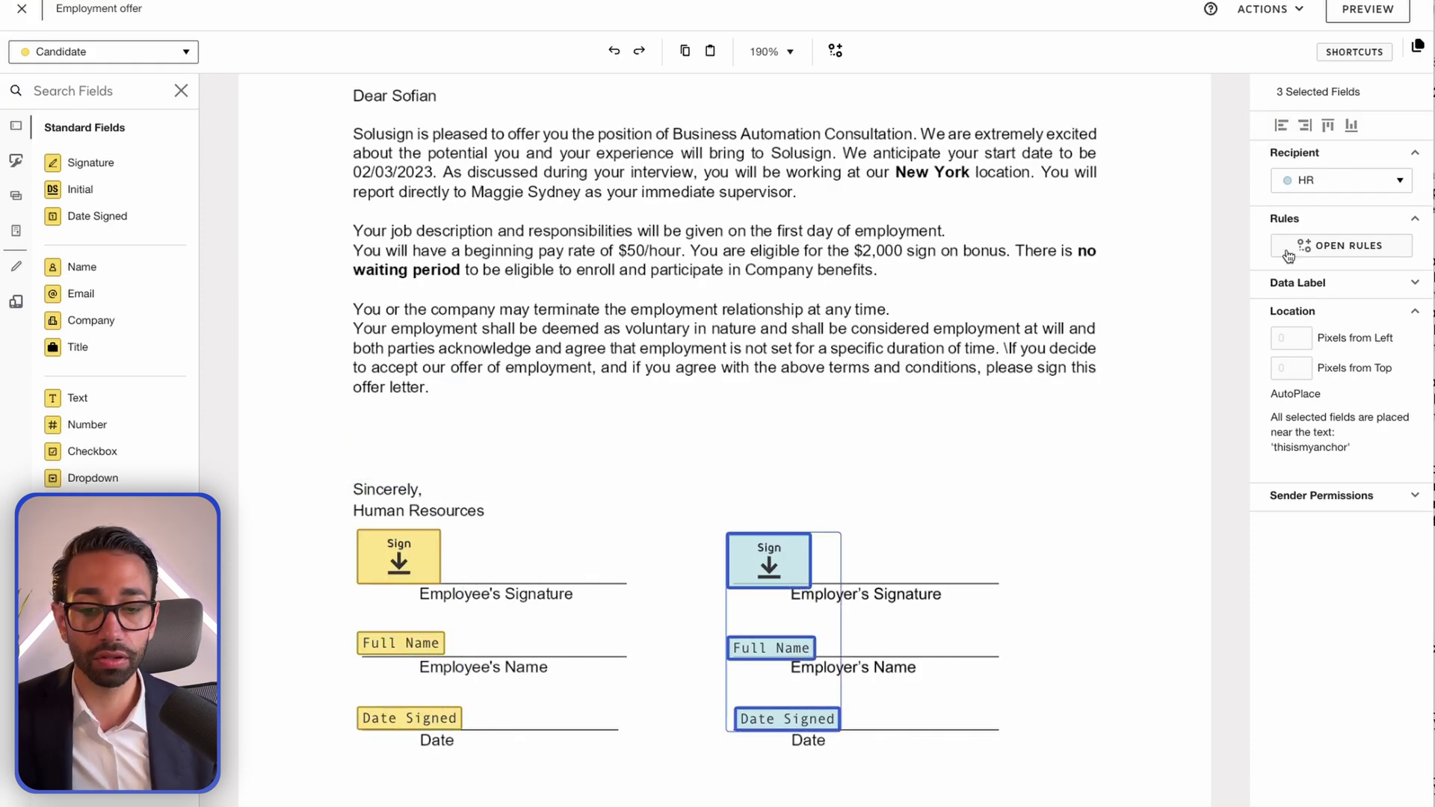
Step: Left-align the three HR fields in one column, then save and close the template
click(1281, 125)
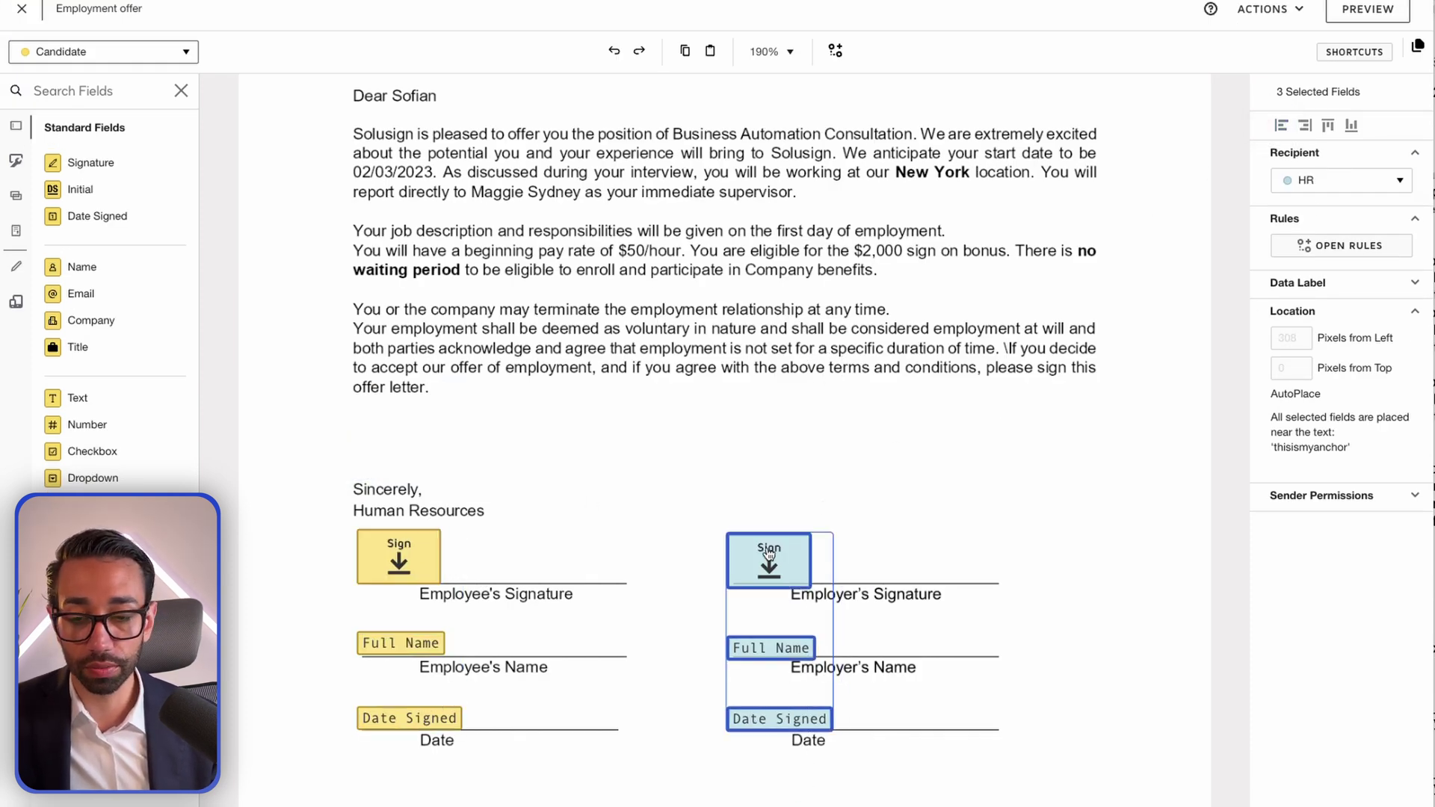
key(Escape)
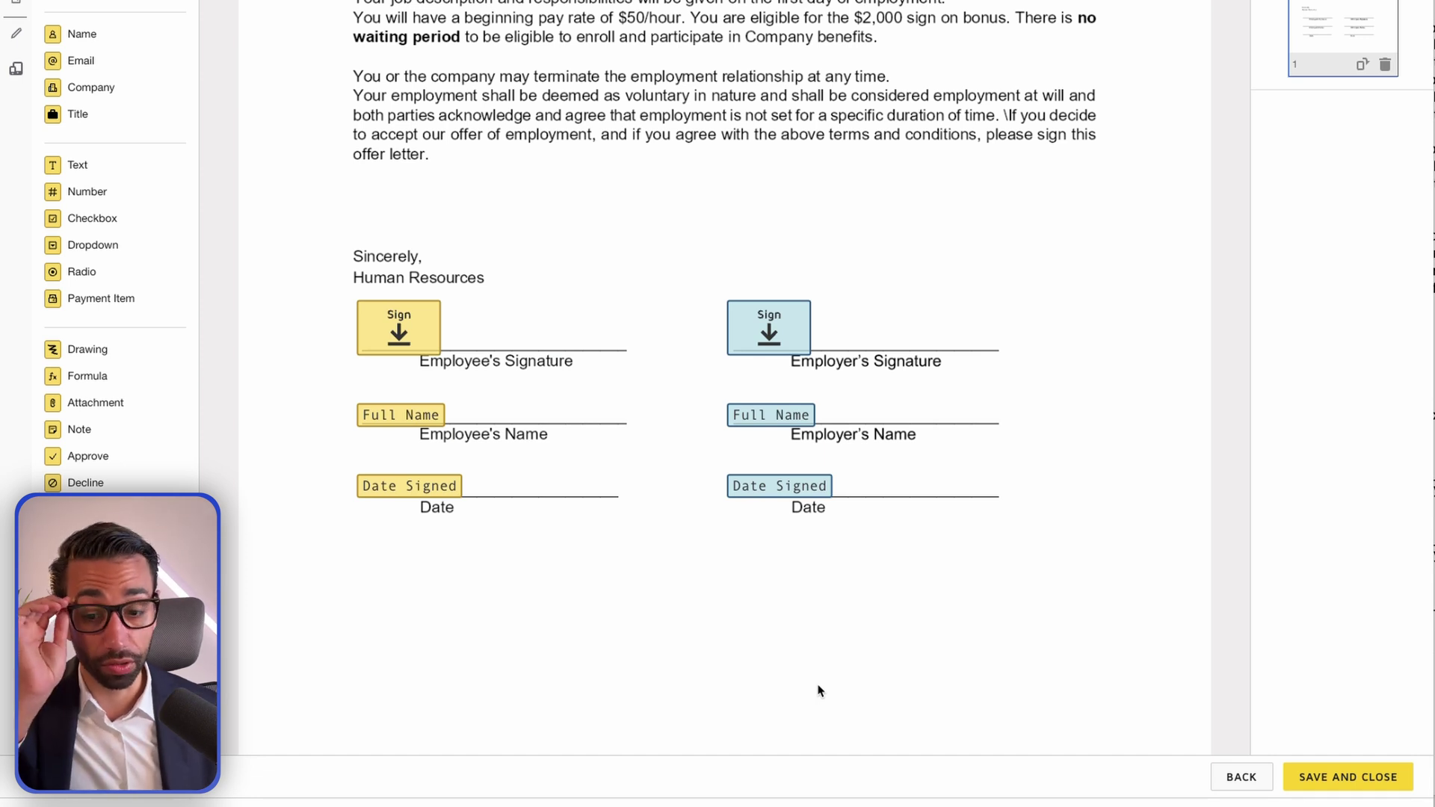
drag(844, 662, 697, 246)
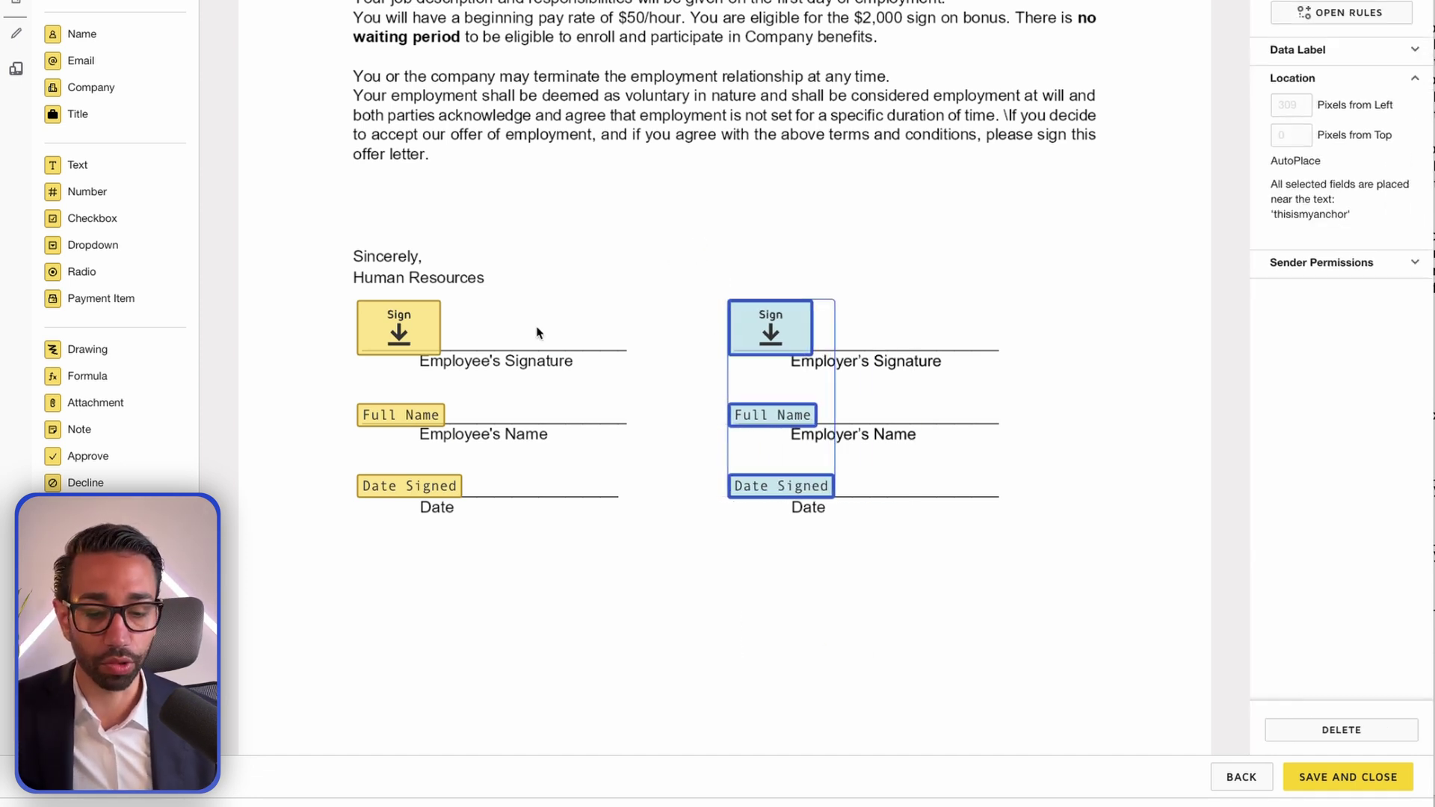
click(1199, 597)
scroll(890, 361, up, 2)
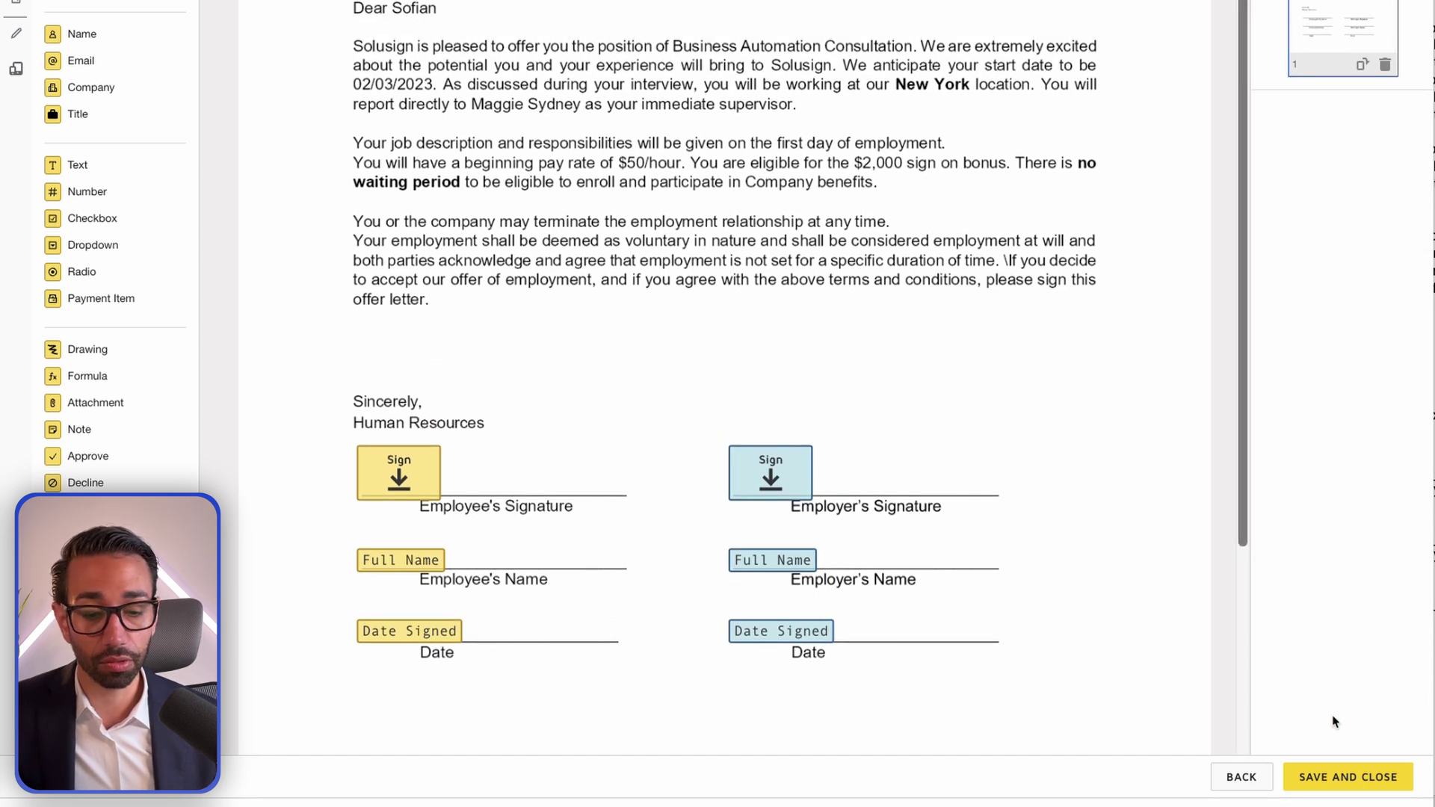
click(1375, 791)
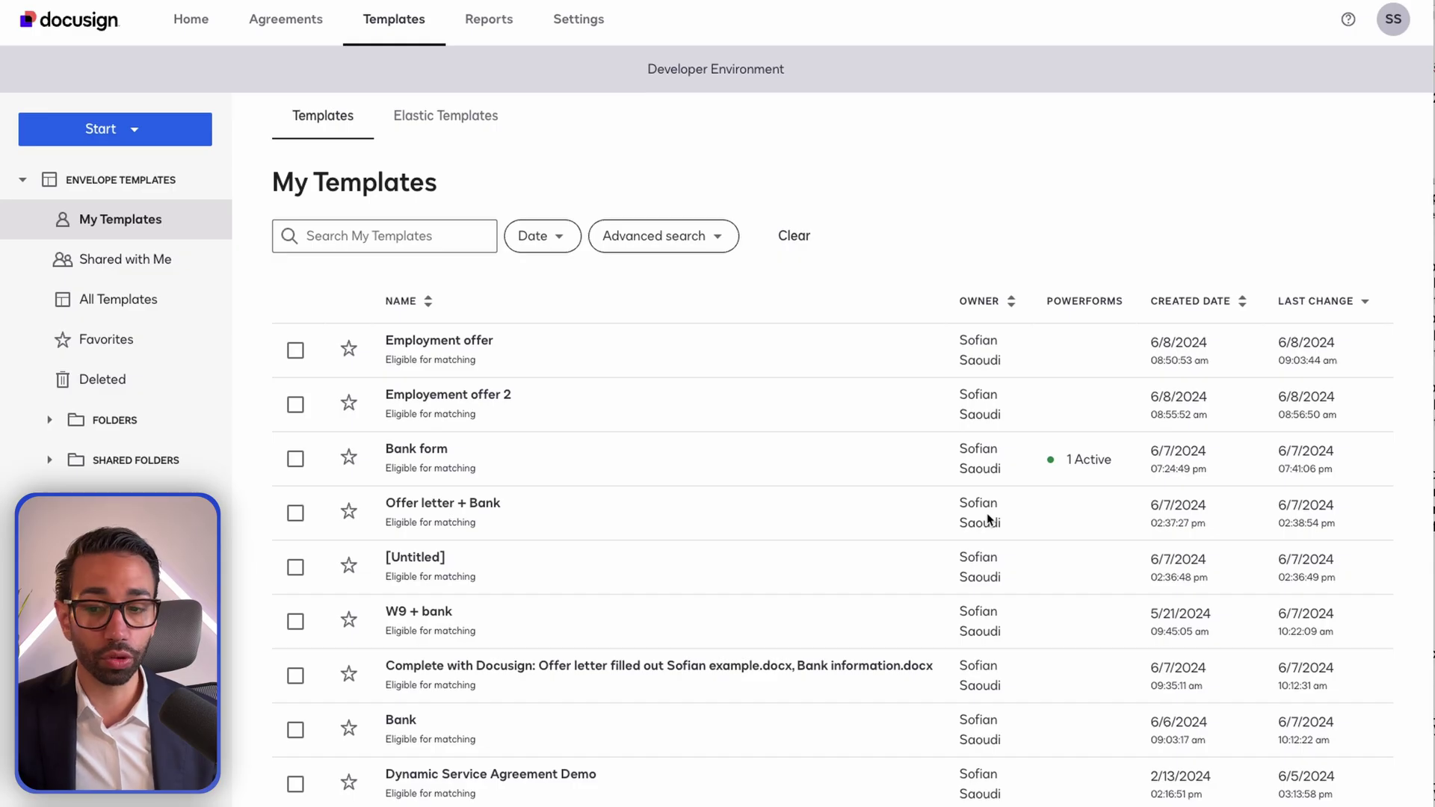
Step: Use the Employment offer template and fill the Candidate recipient from the contact suggestions
click(441, 342)
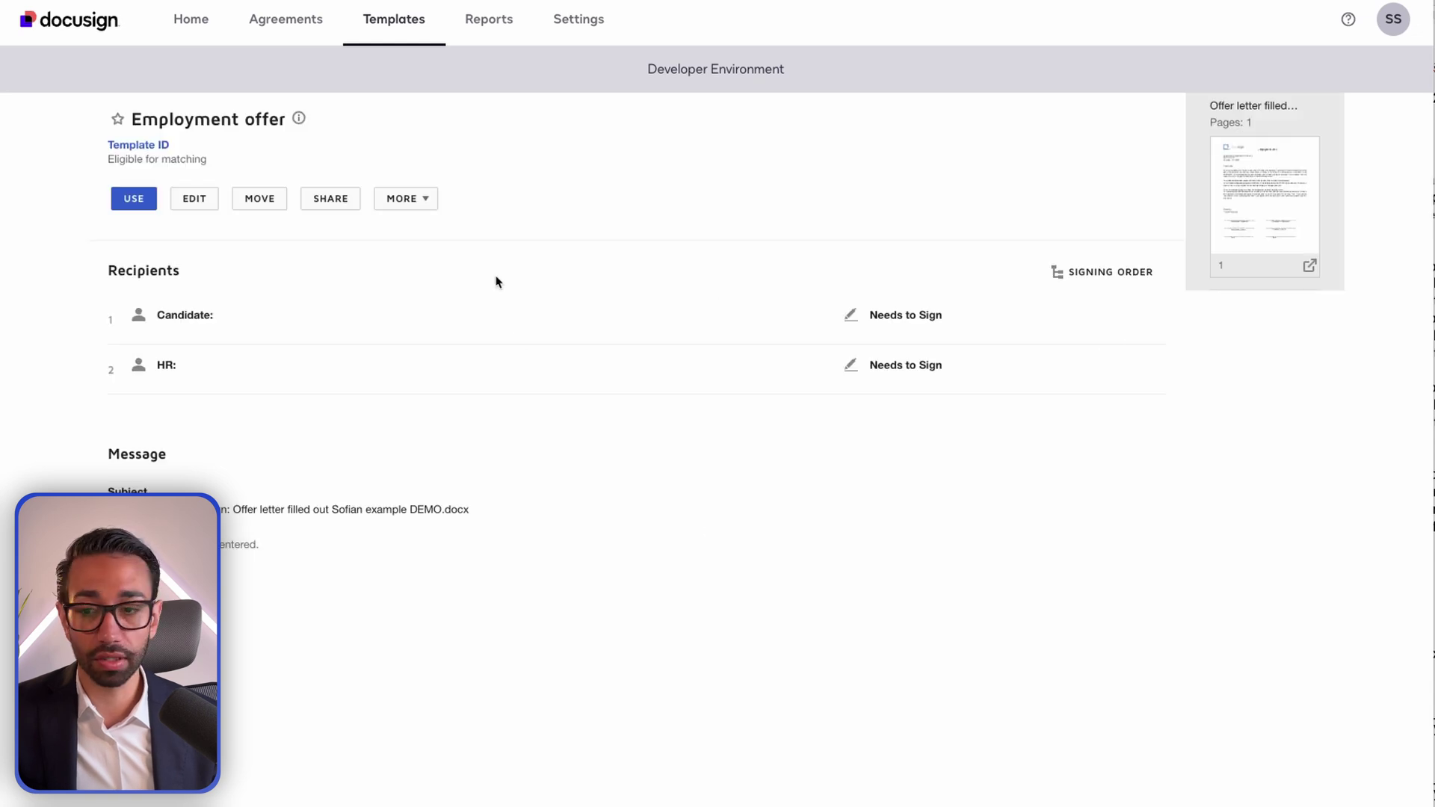
click(135, 199)
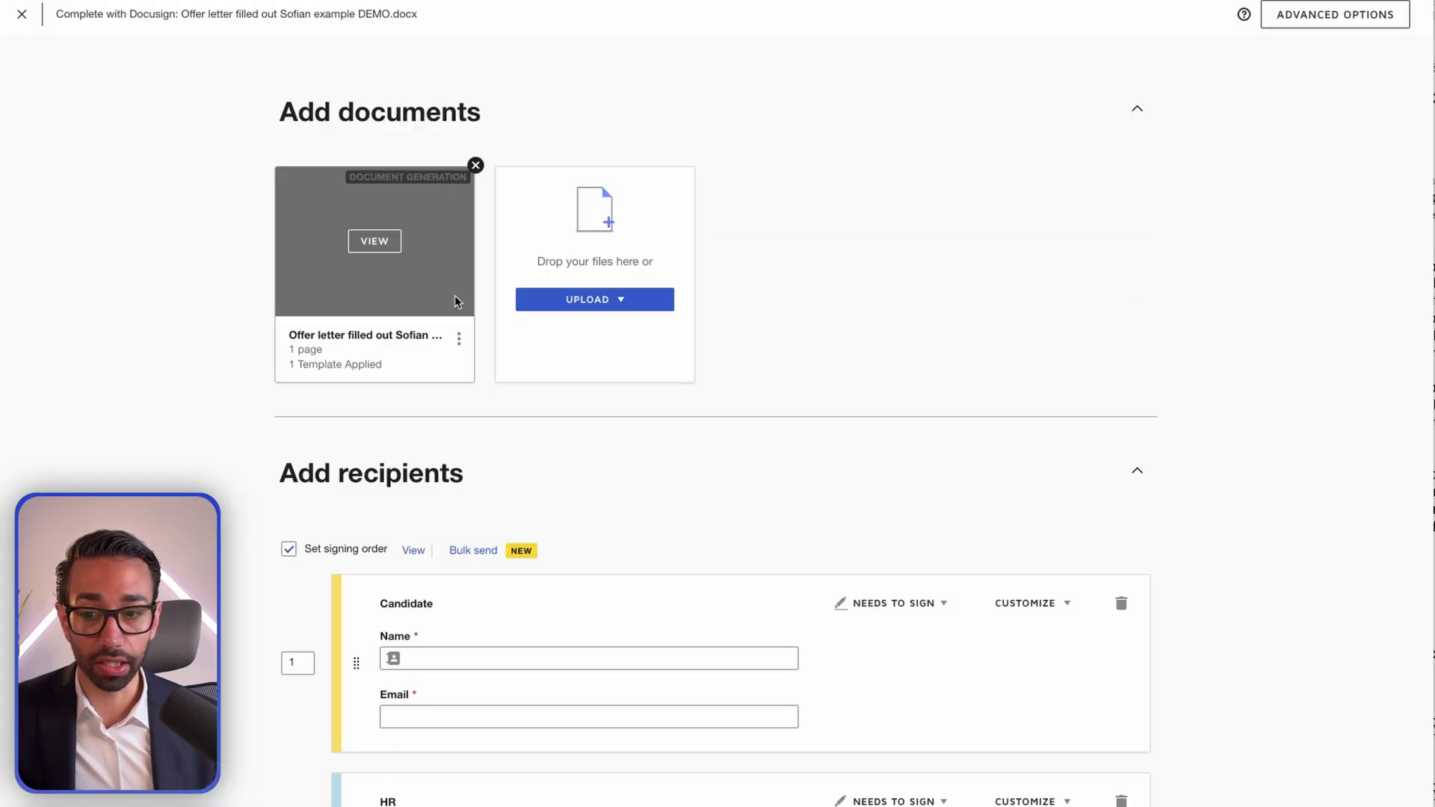
scroll(487, 544, down, 4)
click(513, 388)
click(538, 417)
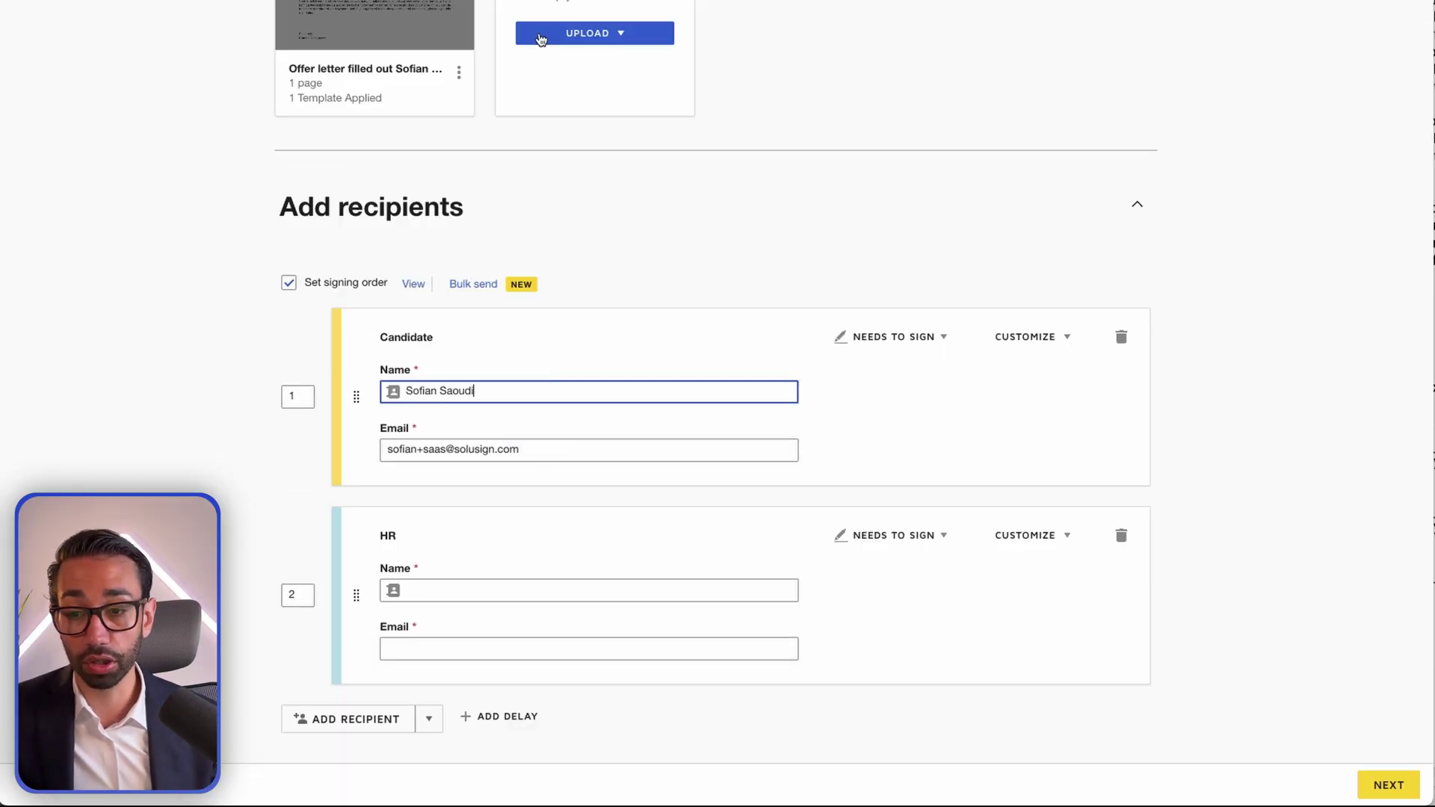
click(511, 590)
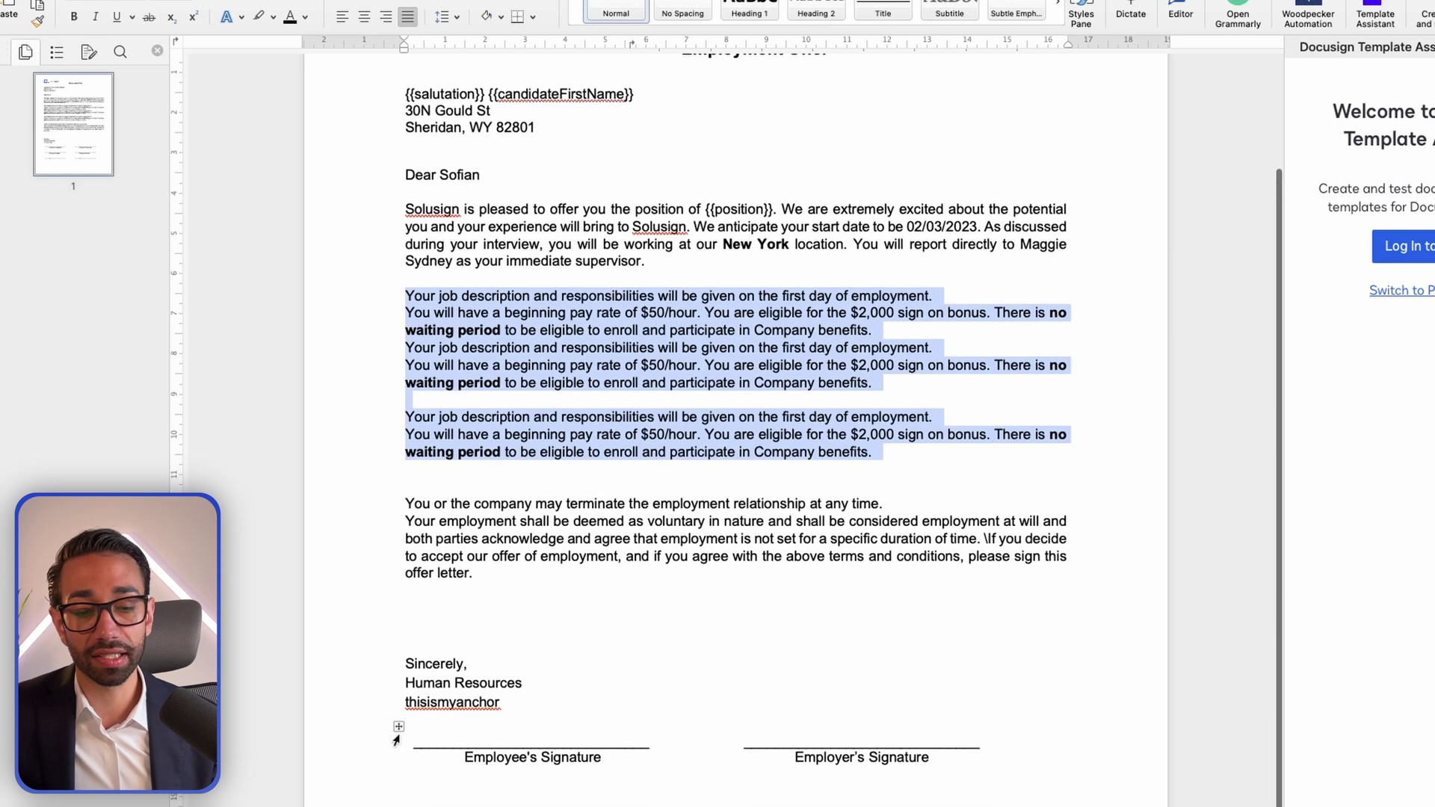
Step: Review the signature table's Row settings in Table Properties and close without changes
click(397, 724)
right_click(521, 464)
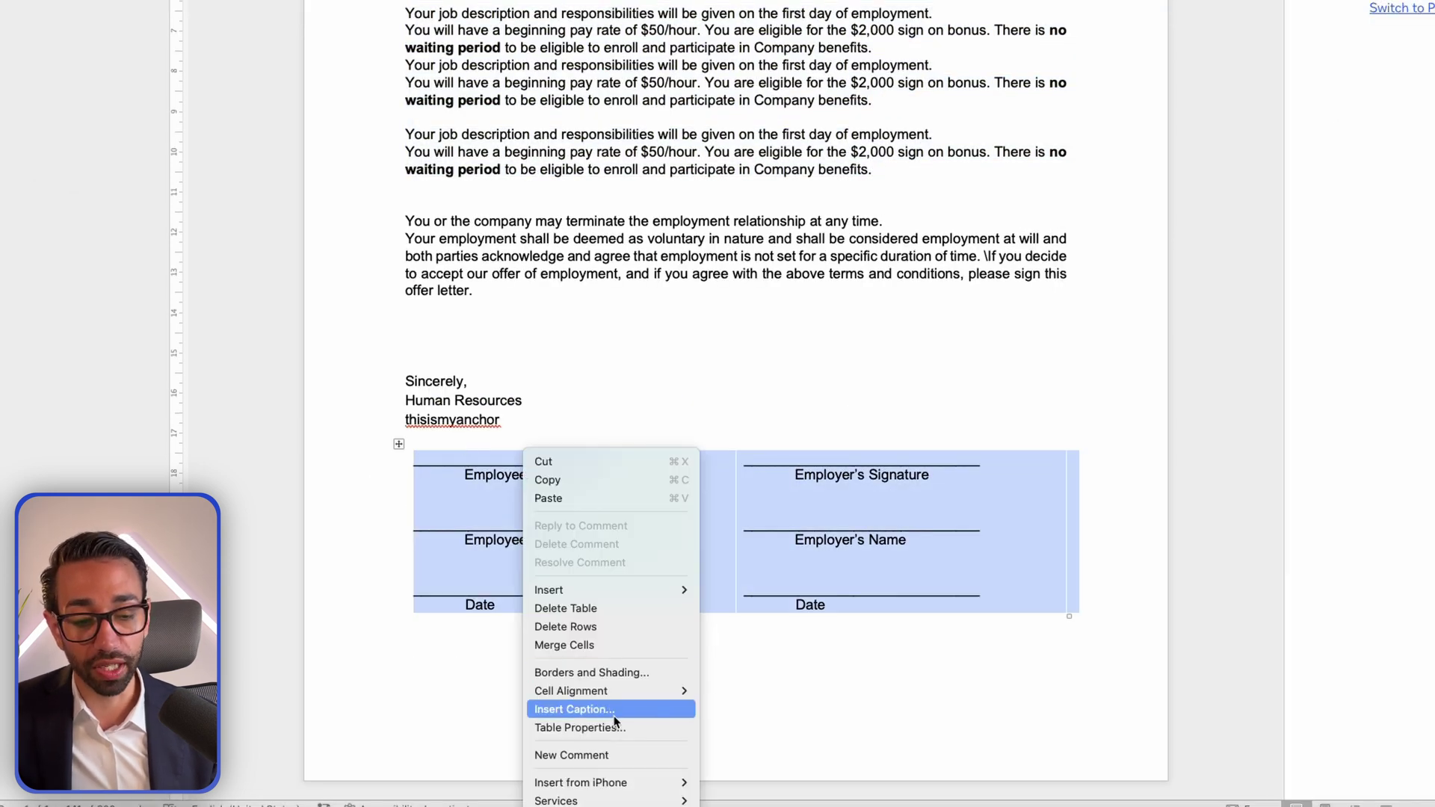
click(589, 728)
click(456, 125)
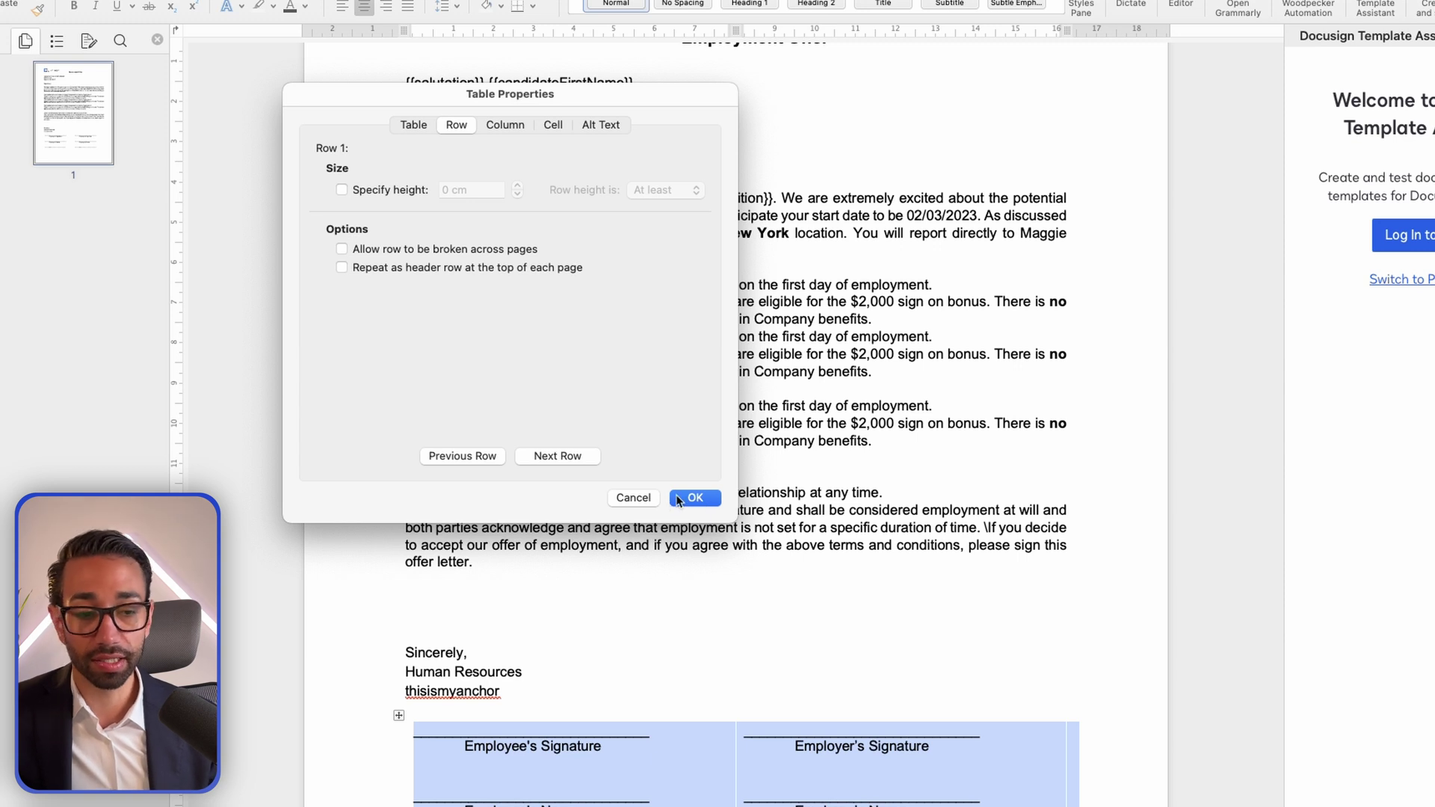
click(633, 498)
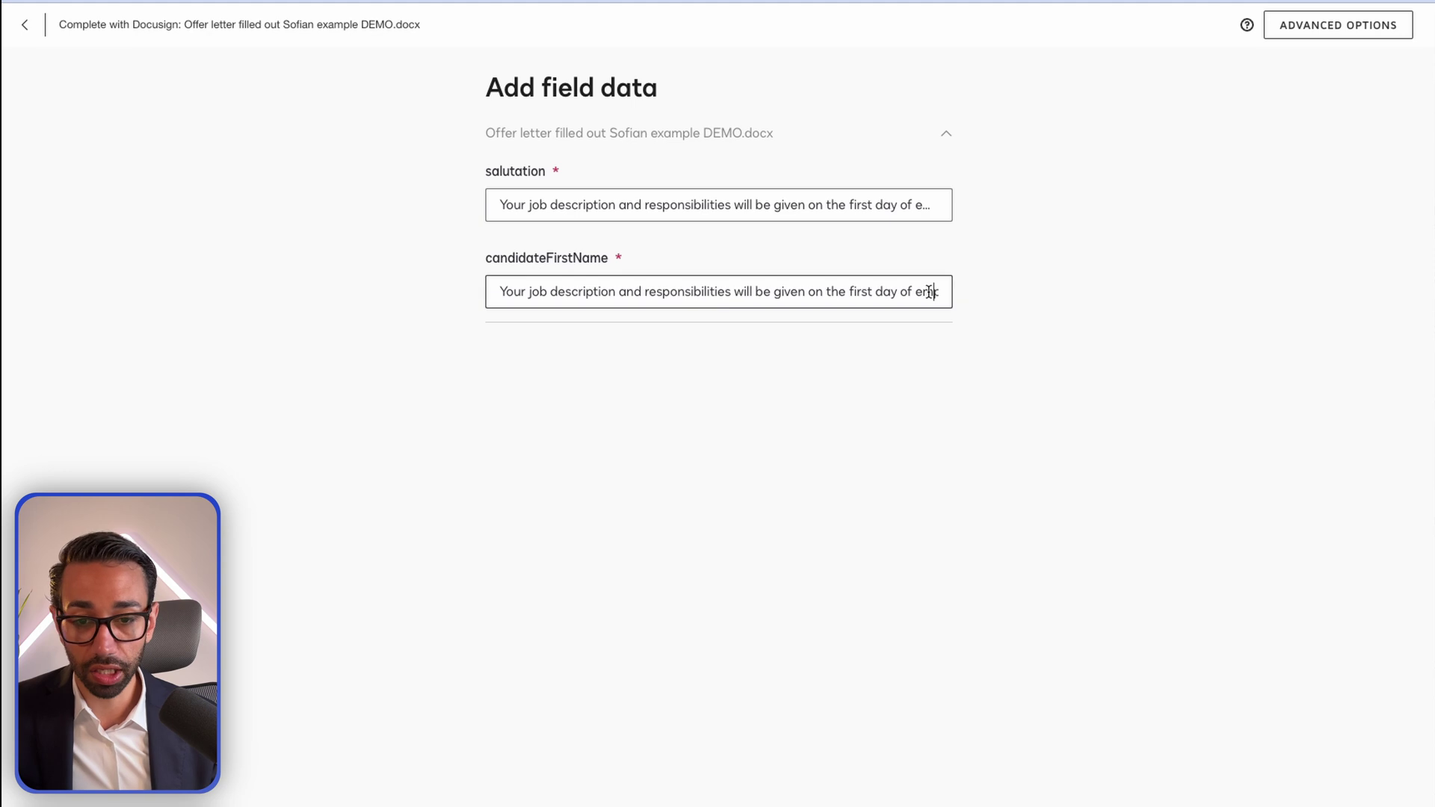
Step: Leave the candidateFirstName field and discard the unsent DocuSign envelope
click(927, 295)
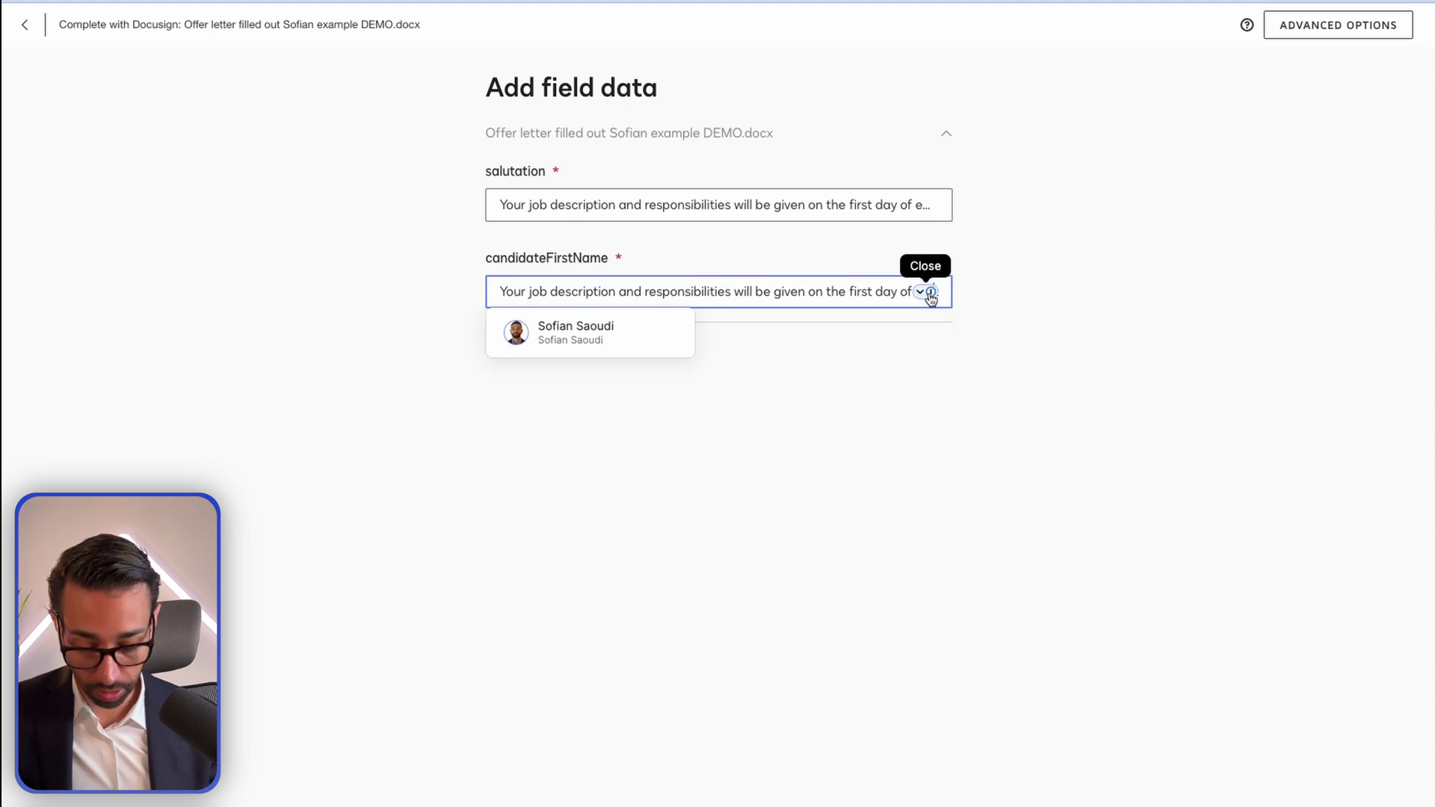
click(930, 294)
click(1224, 680)
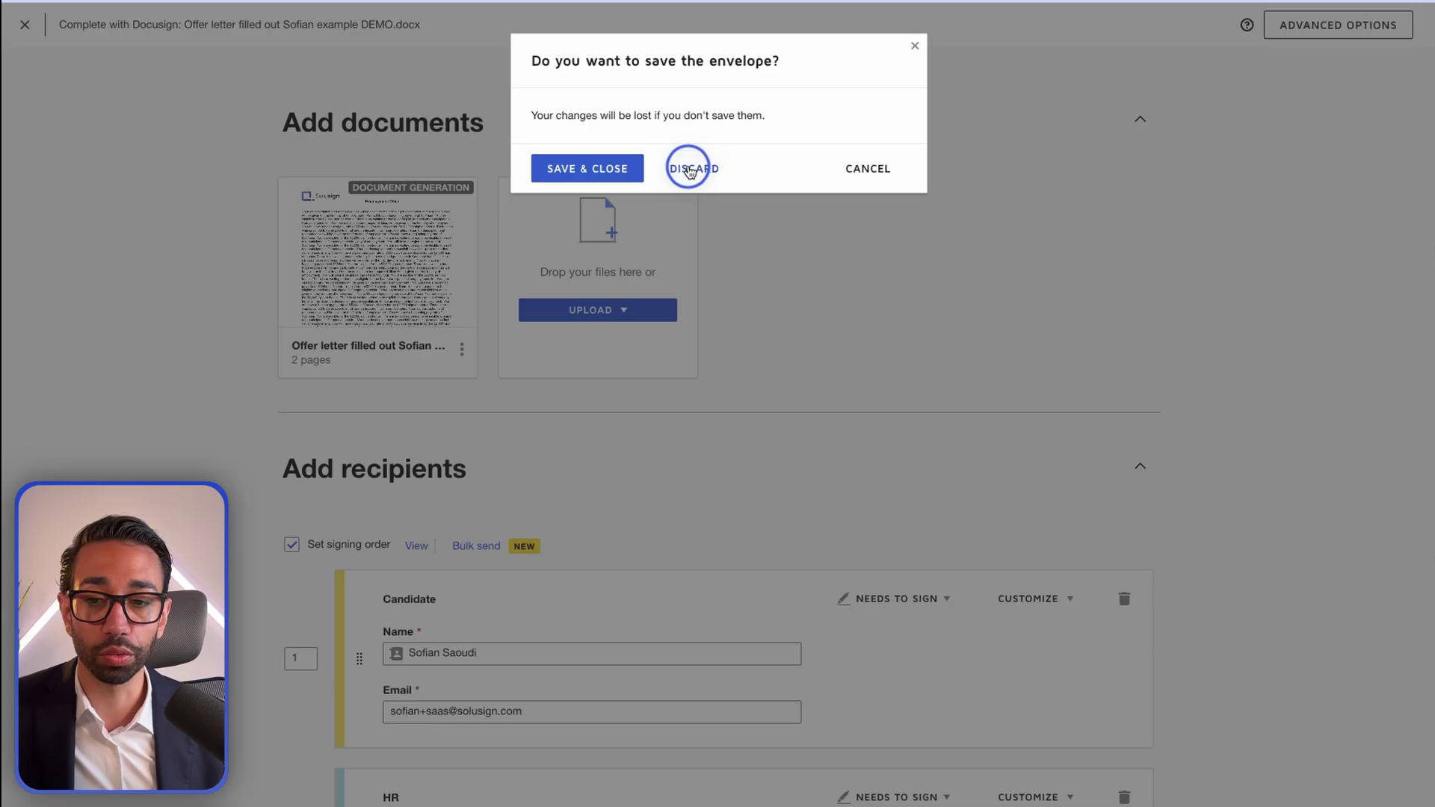
click(690, 167)
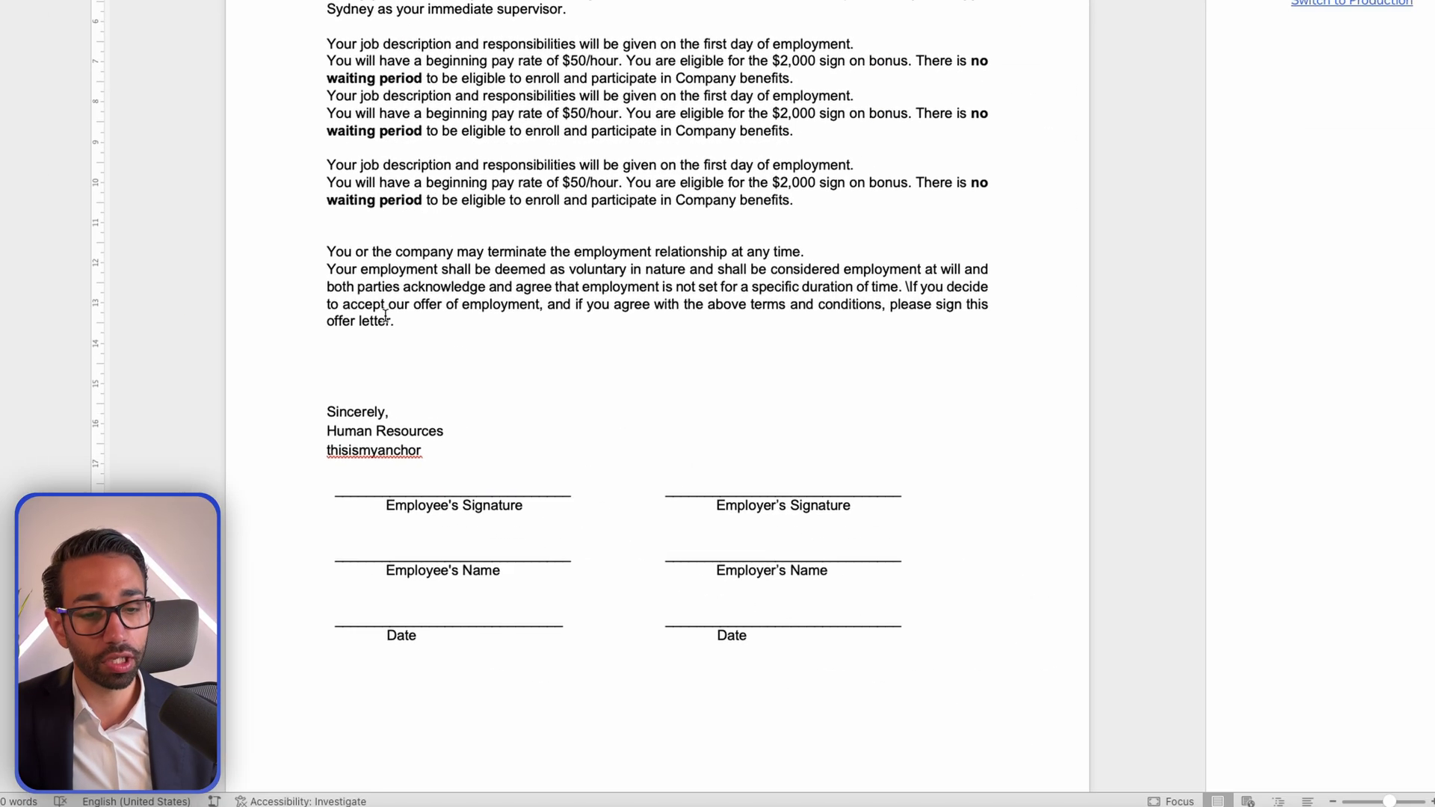
Step: Paste more copies of the job and pay paragraphs below the acceptance paragraph in Word
click(458, 355)
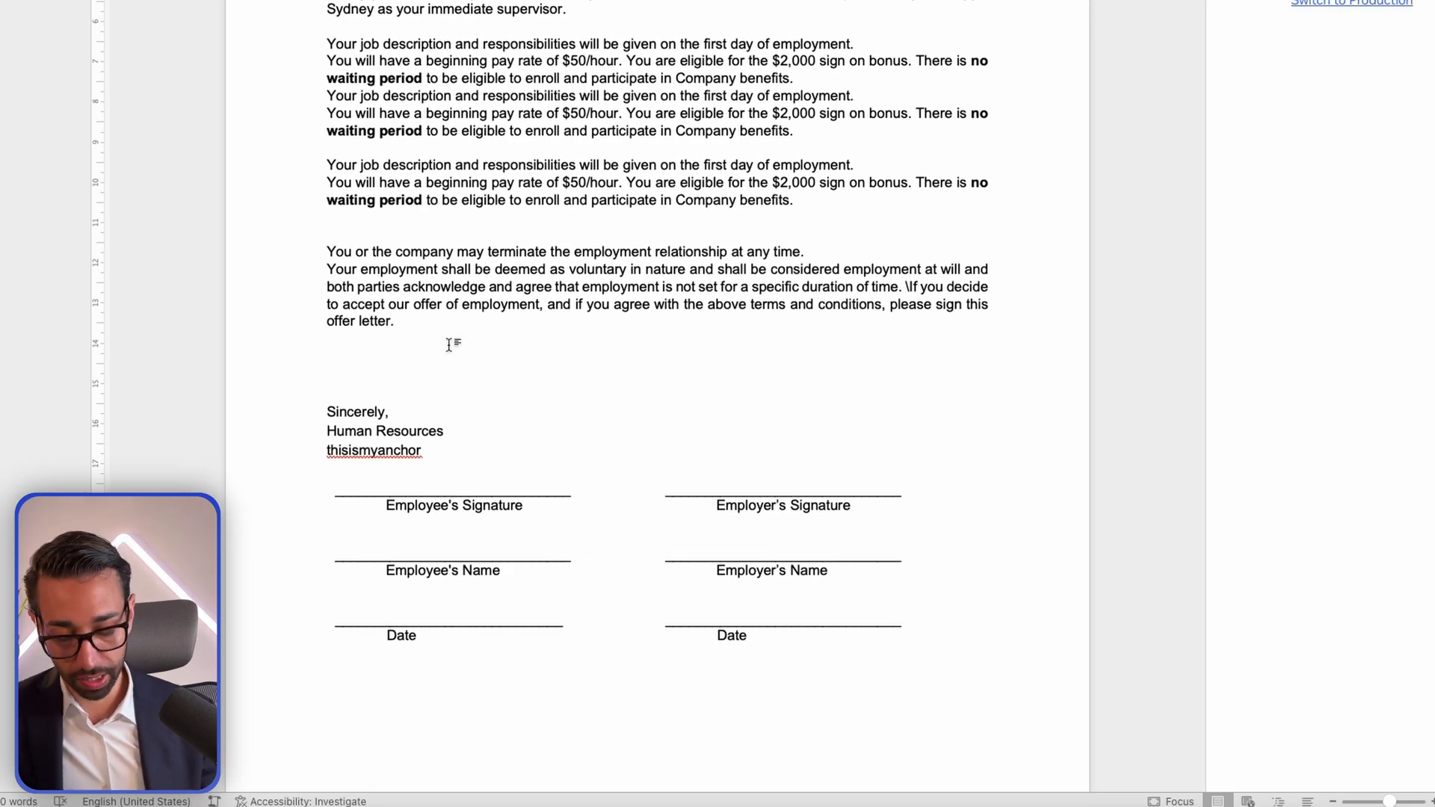
text(Your job description and responsibilities will be given on the first day of employment. You will have a beginning pay rate of $50/hour. You are eligible for the $2,000 sign on bonus. There is no waiting period to be eligible to enroll and participate in Company benefits. Your job description and responsibilities will be given on the first day of employment. You will have a beginning pay rate of $50/hour. You are eligible for the $2,000 sign on bonus. There is no waiting period to be eligible to enroll and participate in Company benefits.  Your job description and responsibilities will be given on the first day of employment. You will have a beginning pay rate of $50/hour. You are eligible for the $2,000 sign on bonus. There is no waiting period to be eligible to enroll and participate in Company benefits.)
text(Your job description and responsibilities will be given on the first day of employment. You will have a beginning pay rate of $50/hour. You are eligible for the $2,000 sign on bonus. There is no waiting period to be eligible to enroll and participate in Company benefits. Your job description and responsibilities will be given on the first day of employment. You will have a beginning pay rate of $50/hour. You are eligible for the $2,000 sign on bonus. There is no waiting period to be eligible to enroll and participate in Company benefits.  Your job description and responsibilities will be given on the first day of employment. You will have a beginning pay rate of $50/hour. You are eligible for the $2,000 sign on bonus. There is no waiting period to be eligible to enroll and participate in Company benefits.)
scroll(462, 88, up, 3)
click(461, 87)
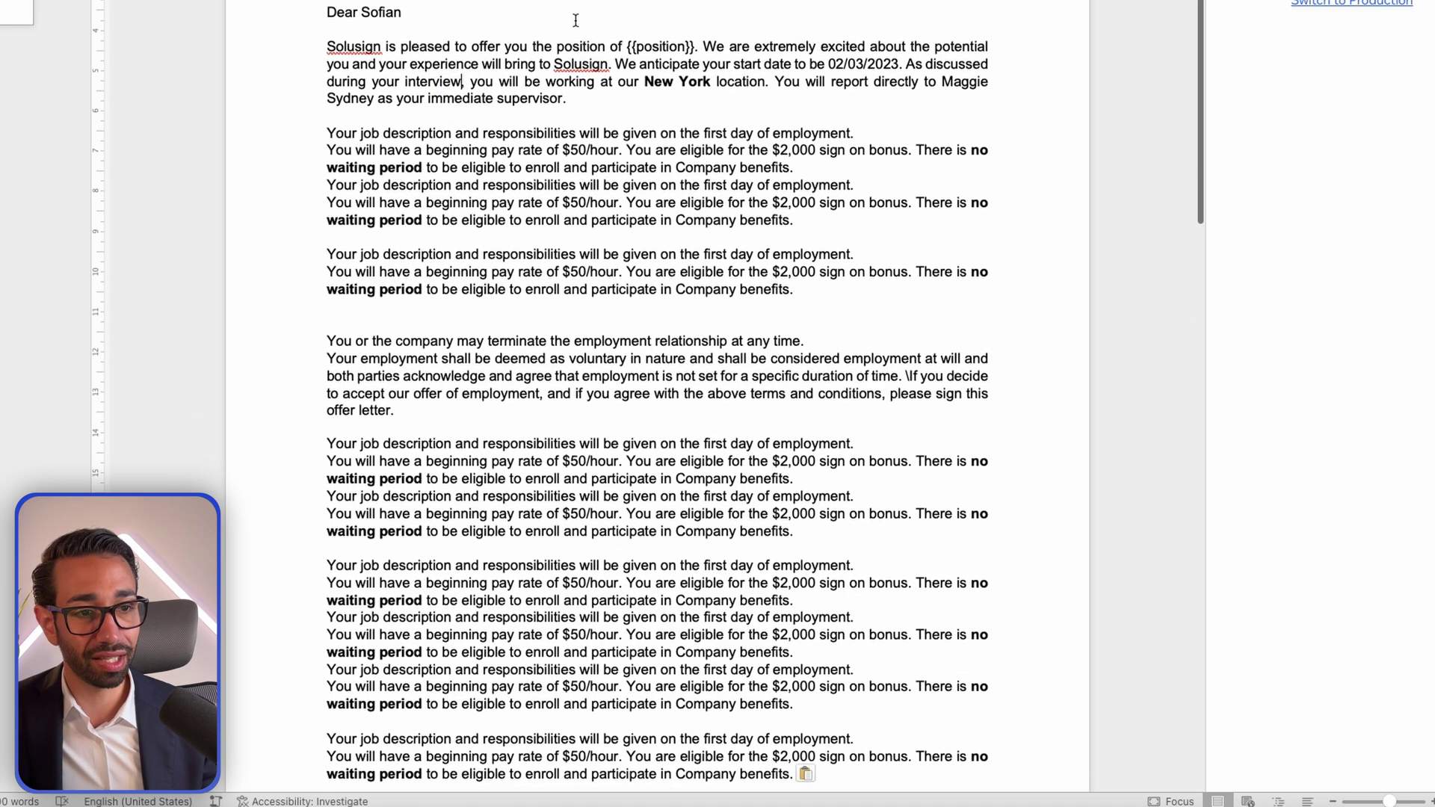